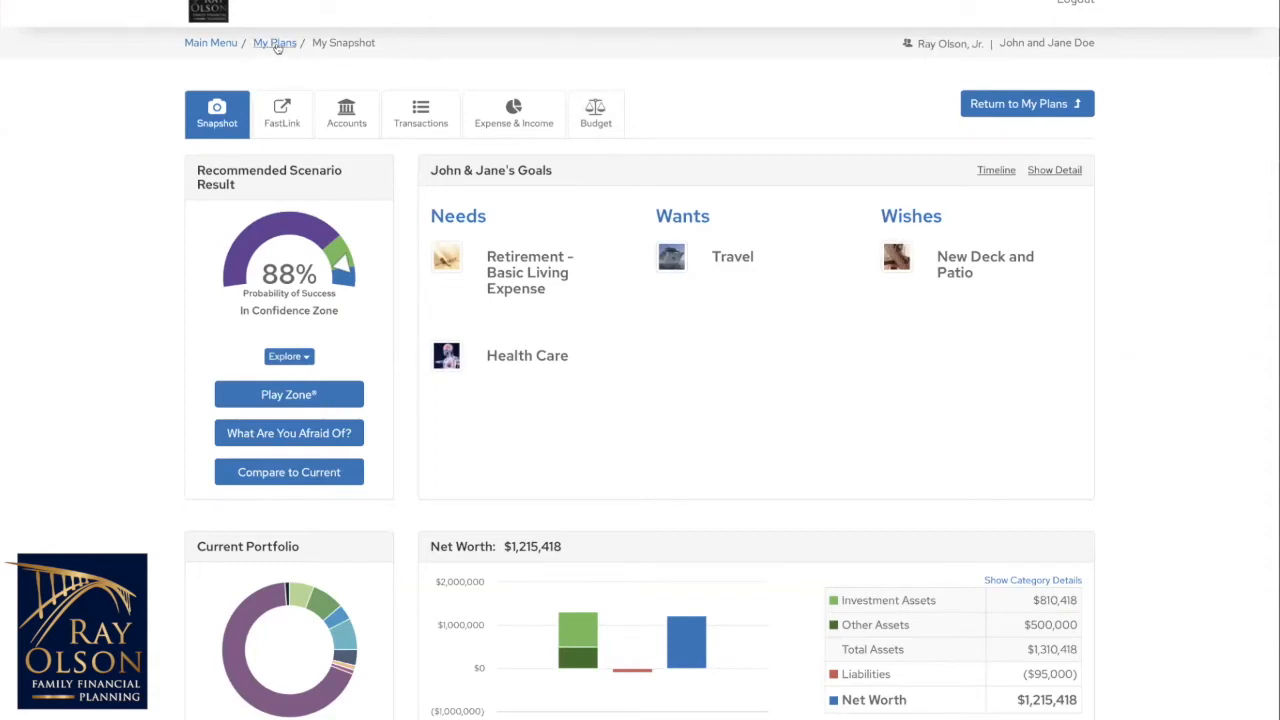
Return from the snapshot to the plans overview and open the Budget feature
click(276, 44)
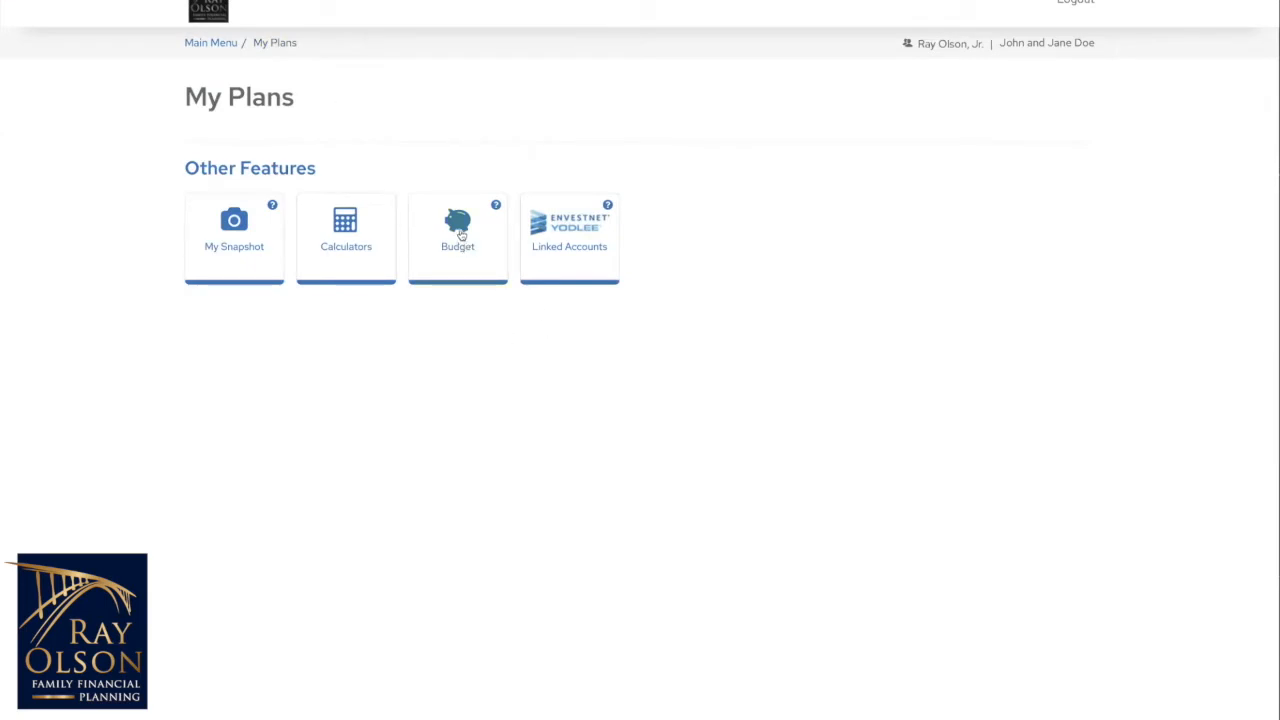
click(457, 236)
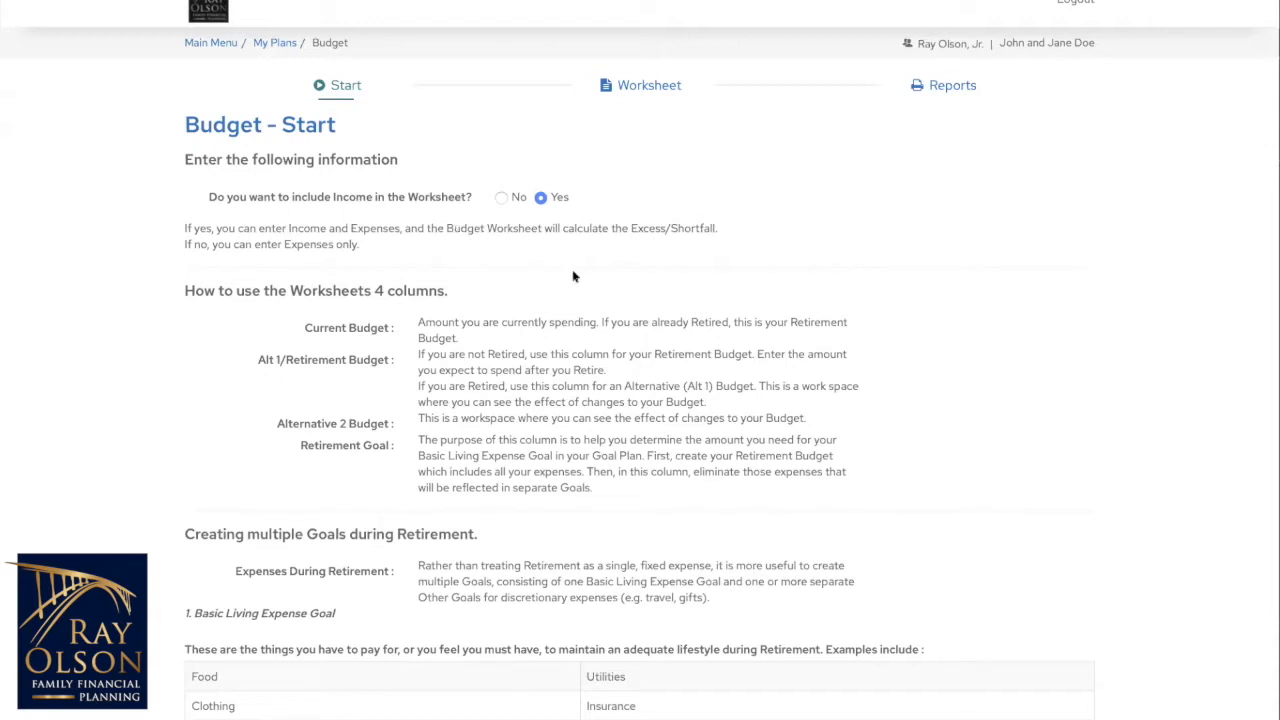
Examine the budget start page's income option, its explanation of the worksheet columns, and its guidance on retirement goals
scroll(612, 362, down, 1)
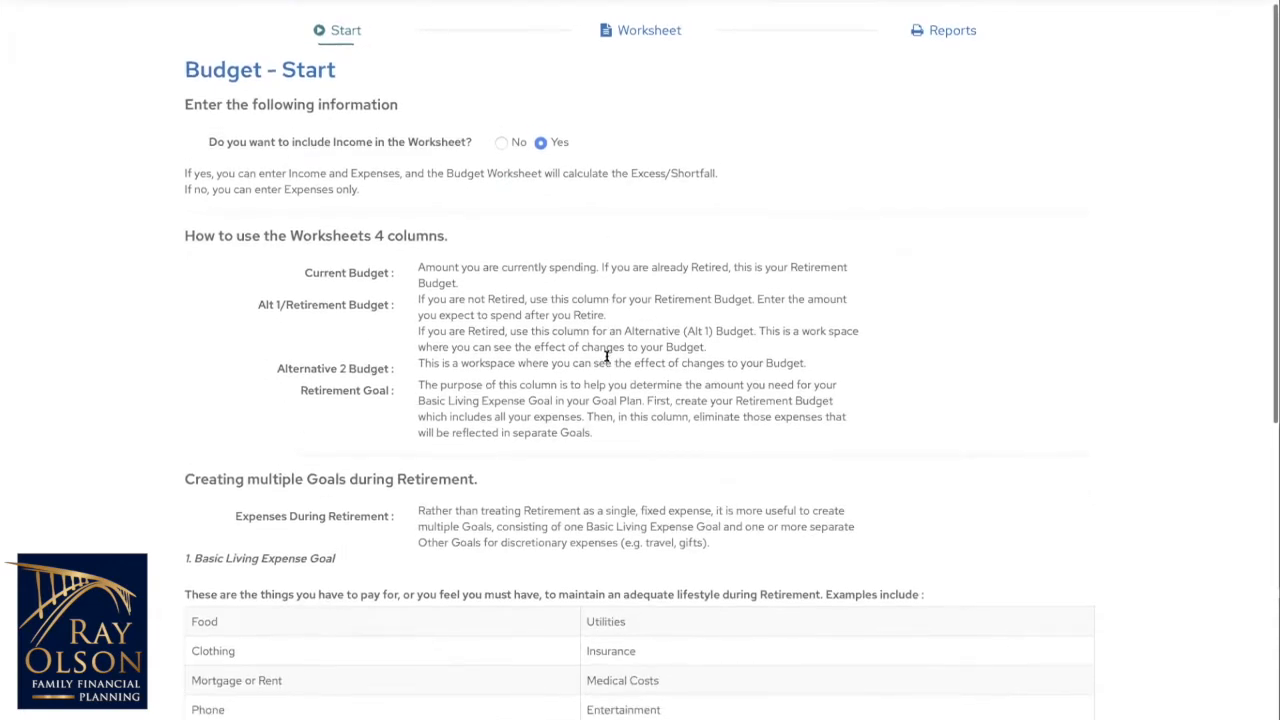
scroll(606, 359, down, 1)
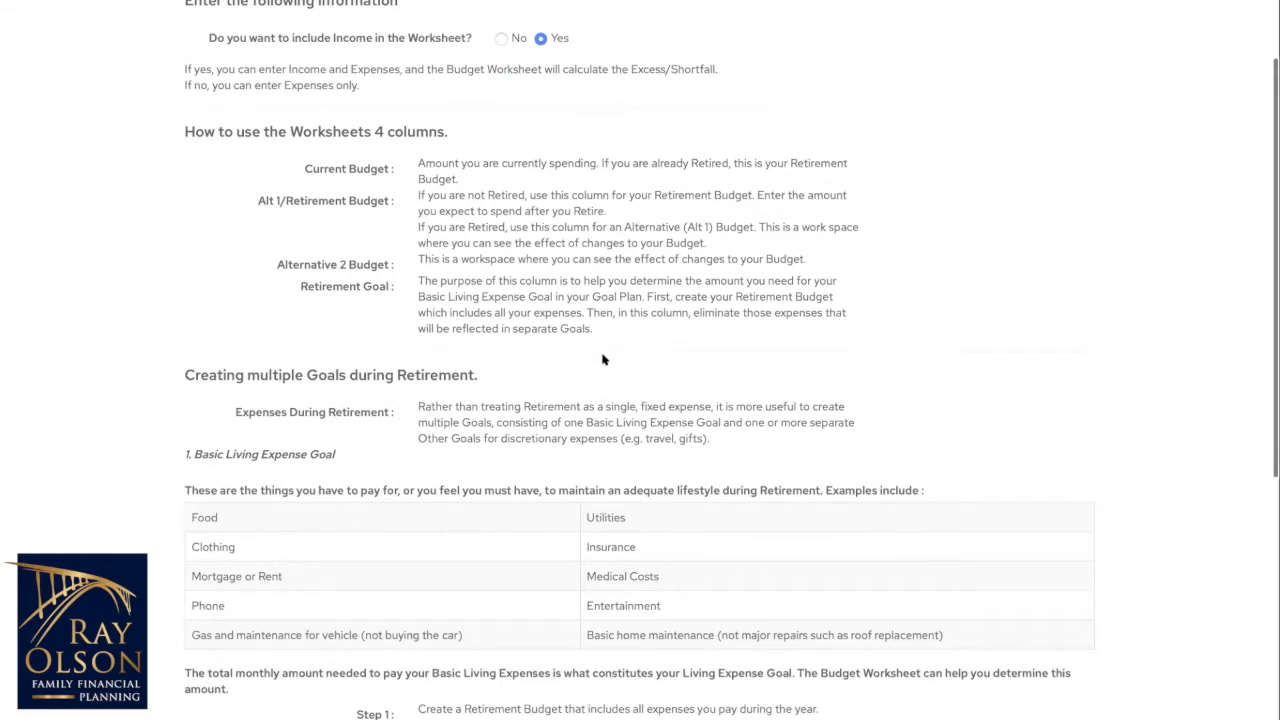
scroll(602, 360, down, 1)
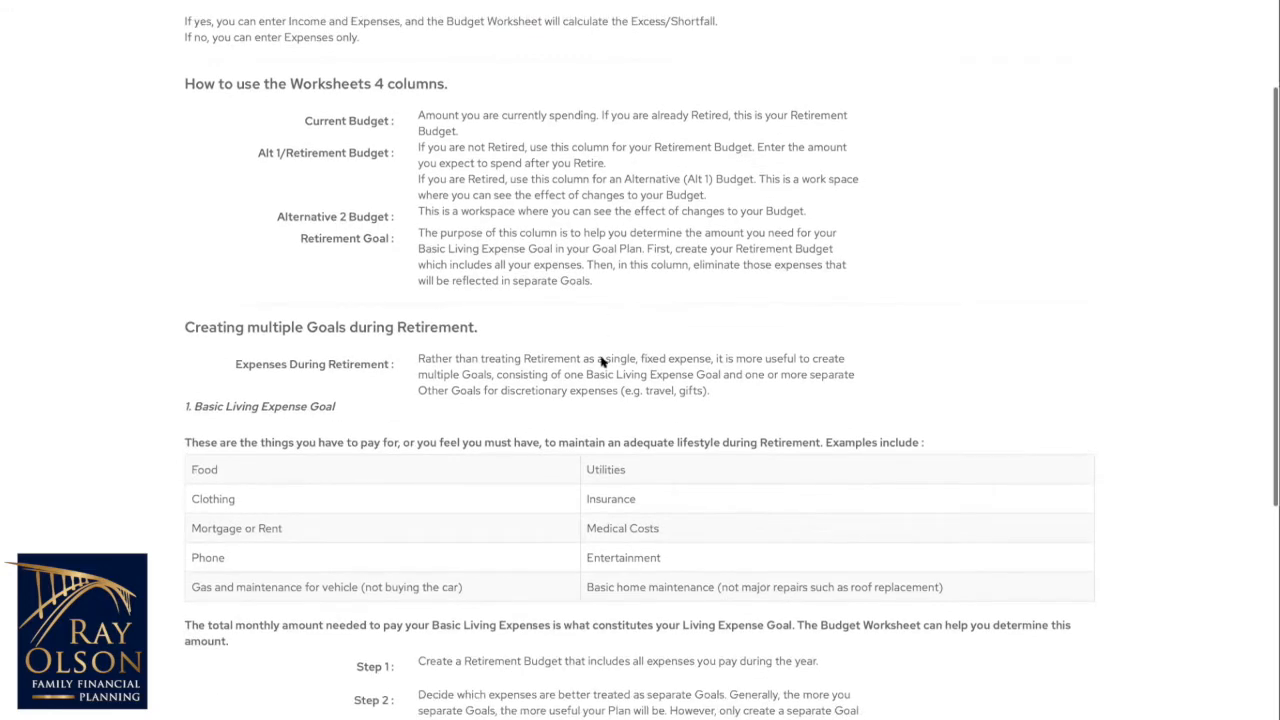
scroll(604, 355, up, 2)
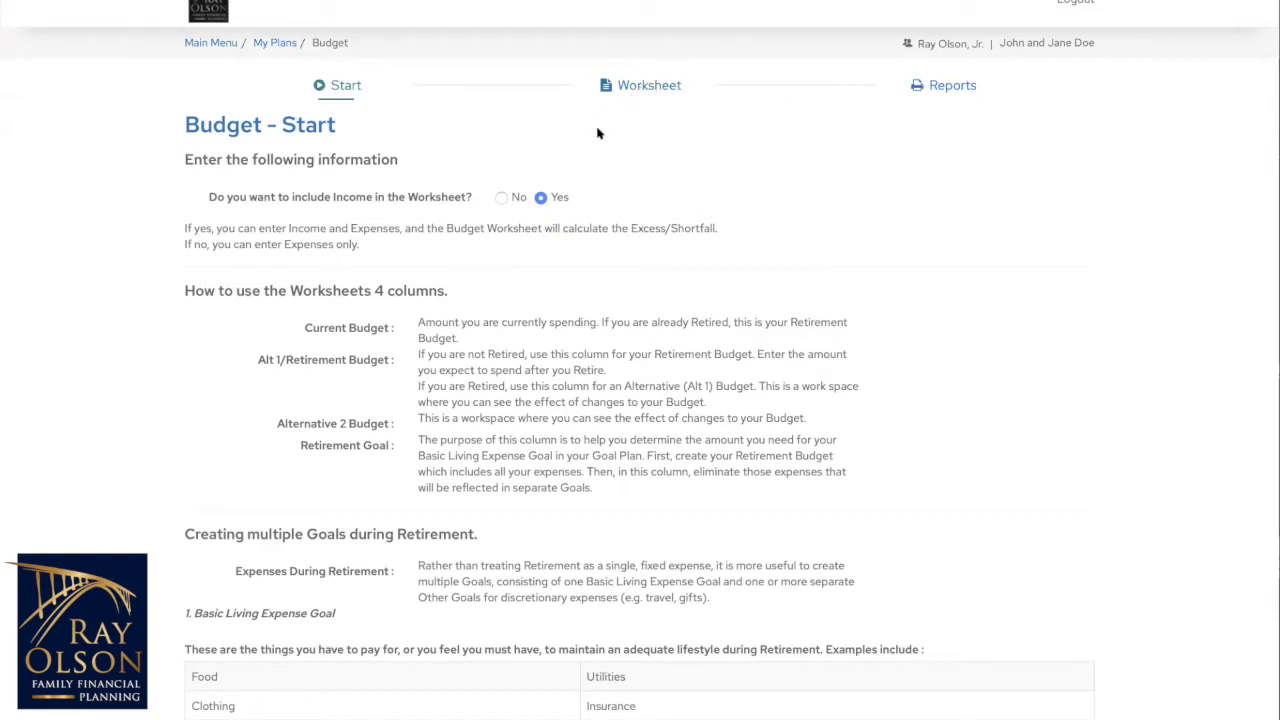
scroll(640, 201, down, 1)
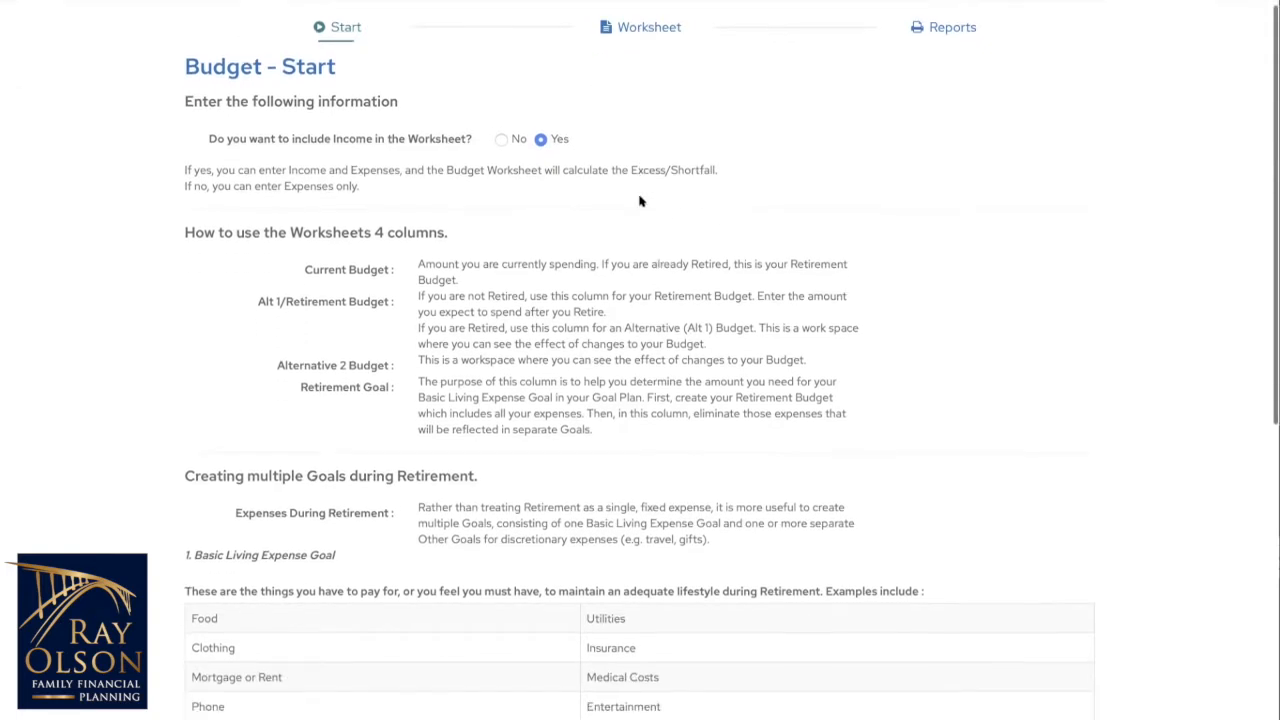
scroll(640, 201, down, 1)
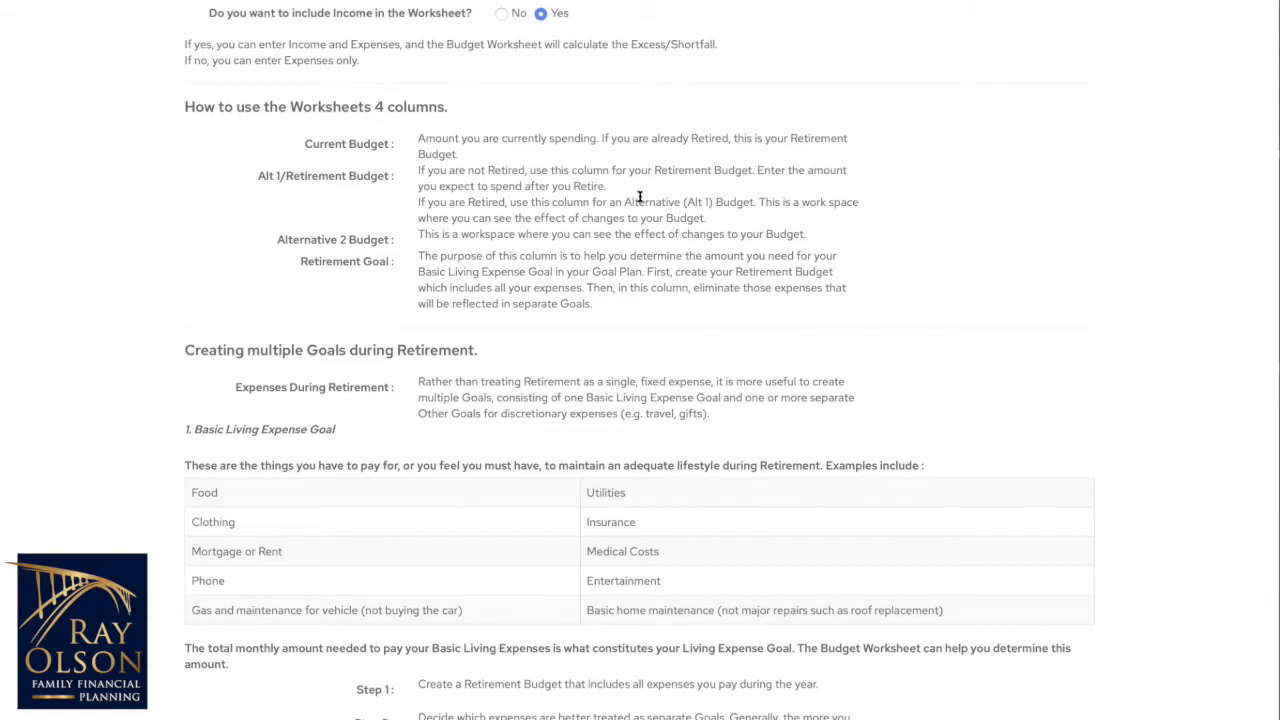
scroll(606, 364, up, 1)
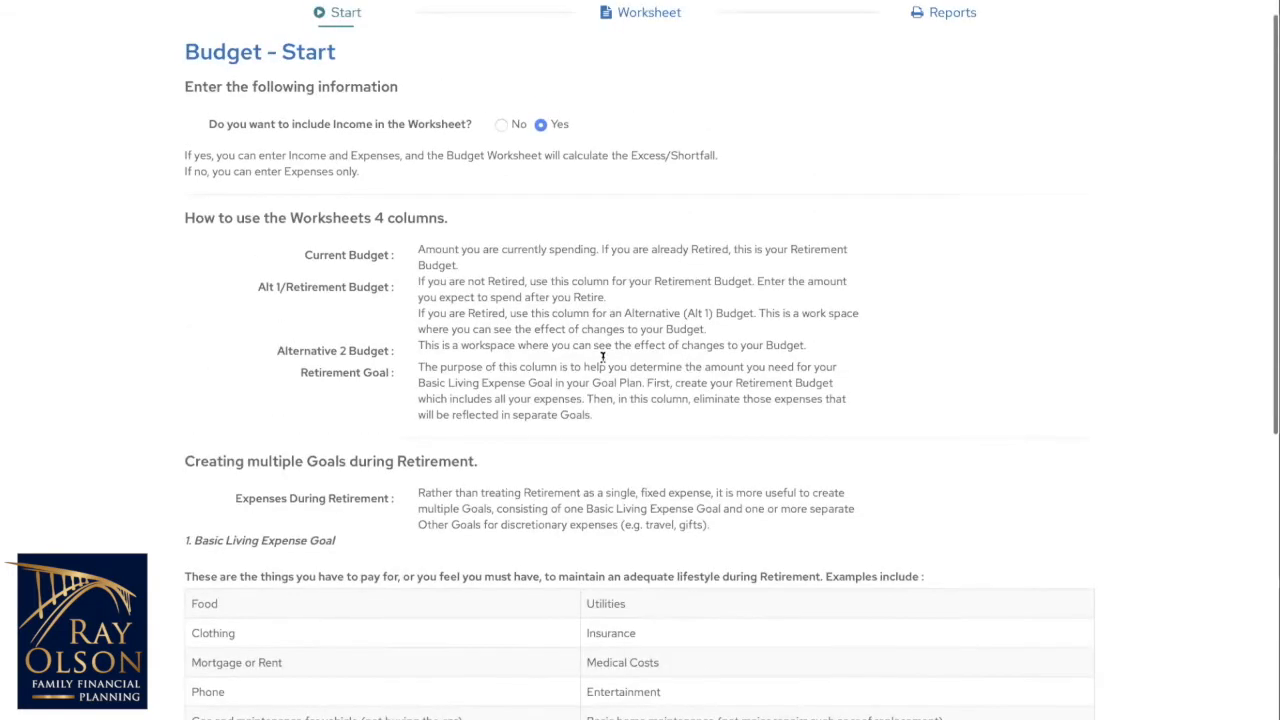
scroll(603, 360, up, 1)
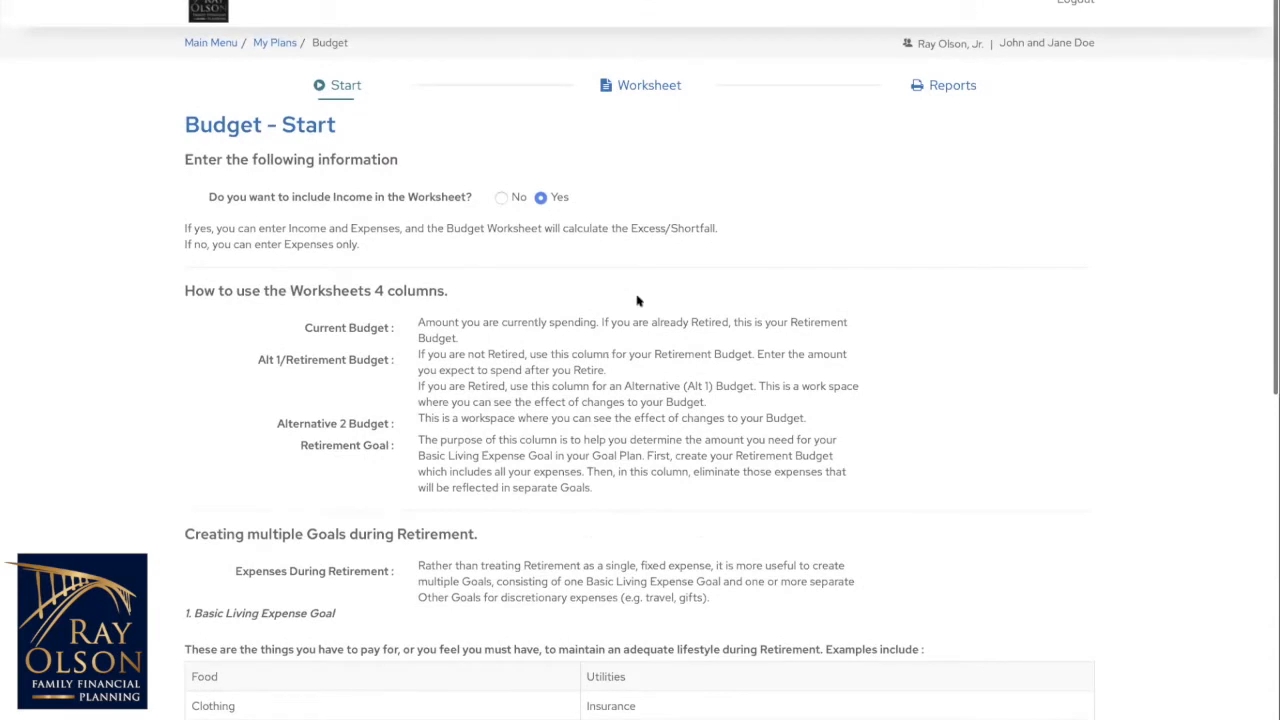
Open the budget worksheet
click(664, 89)
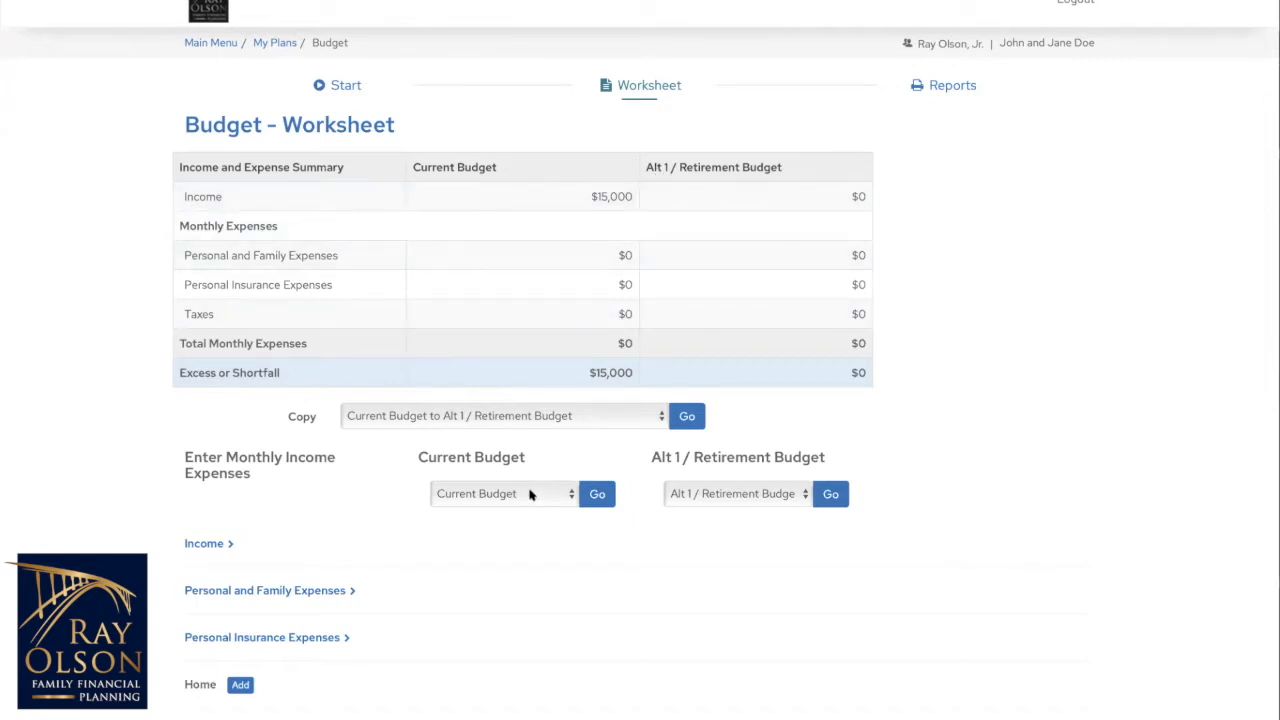
Try Retirement Goal and Alternative 2 Budget as the budget choice for the worksheet's second column without applying either
click(766, 498)
click(729, 507)
click(748, 492)
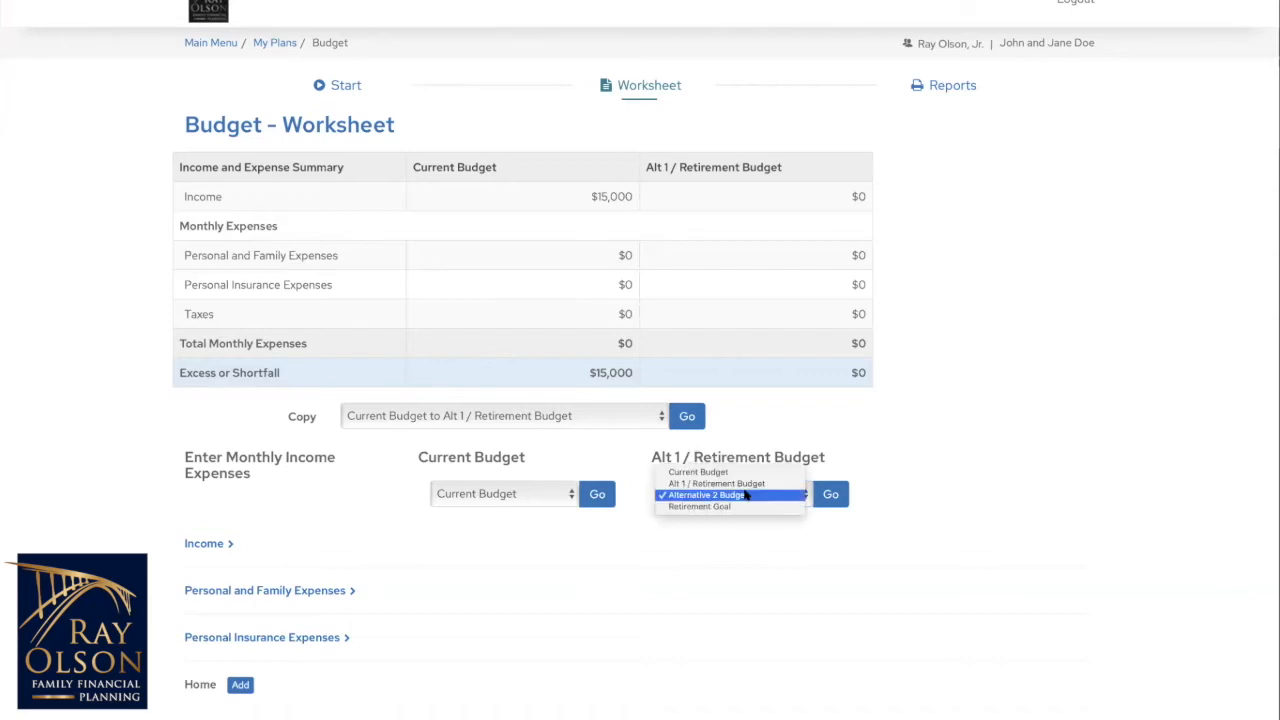
click(728, 507)
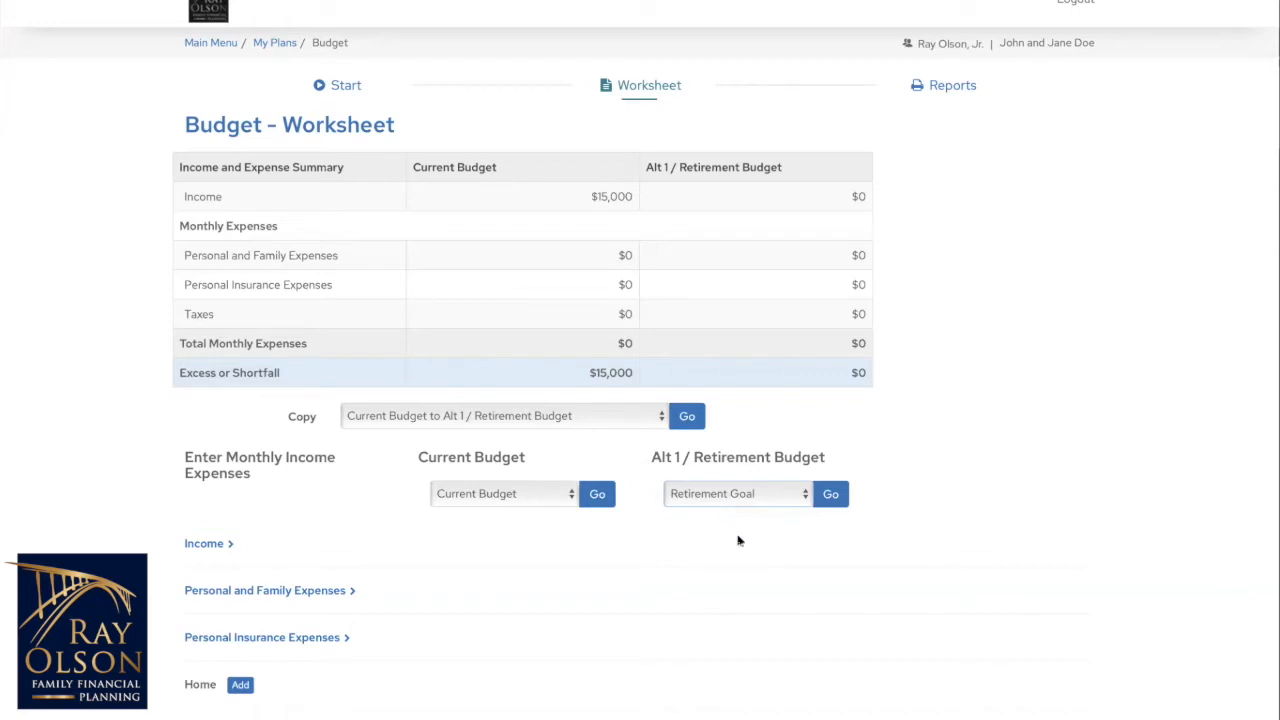
click(748, 499)
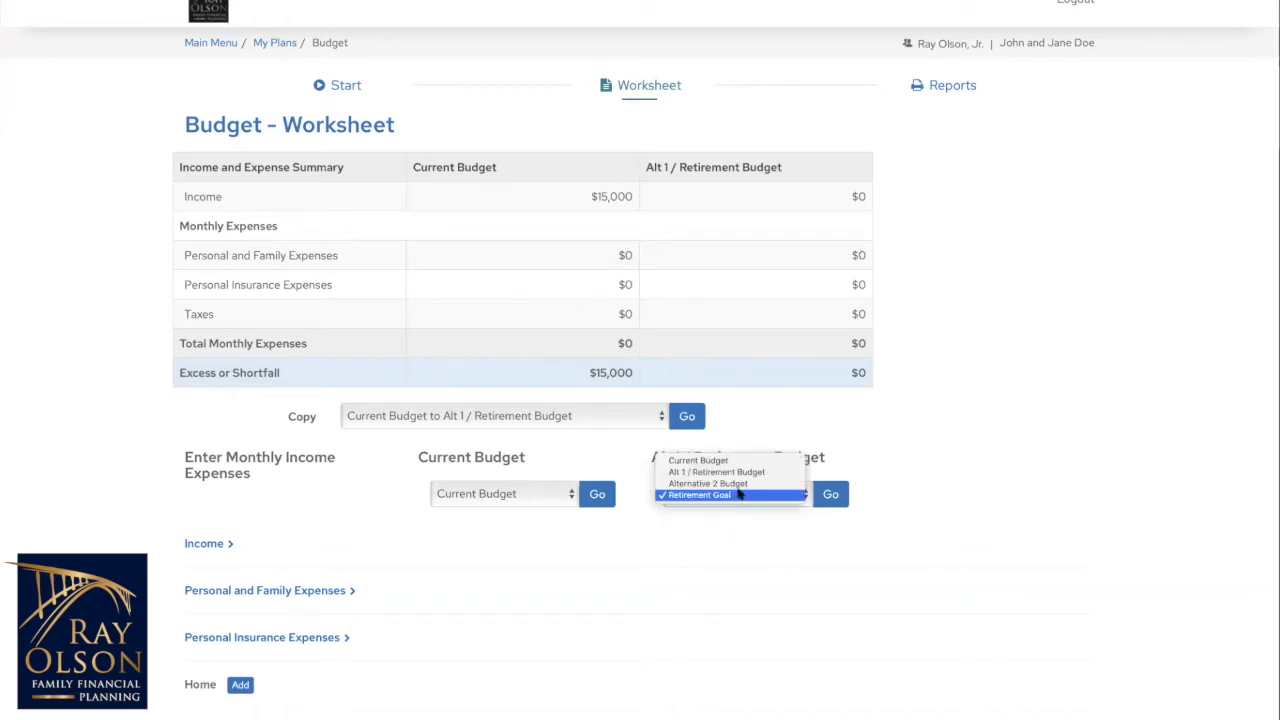
click(740, 484)
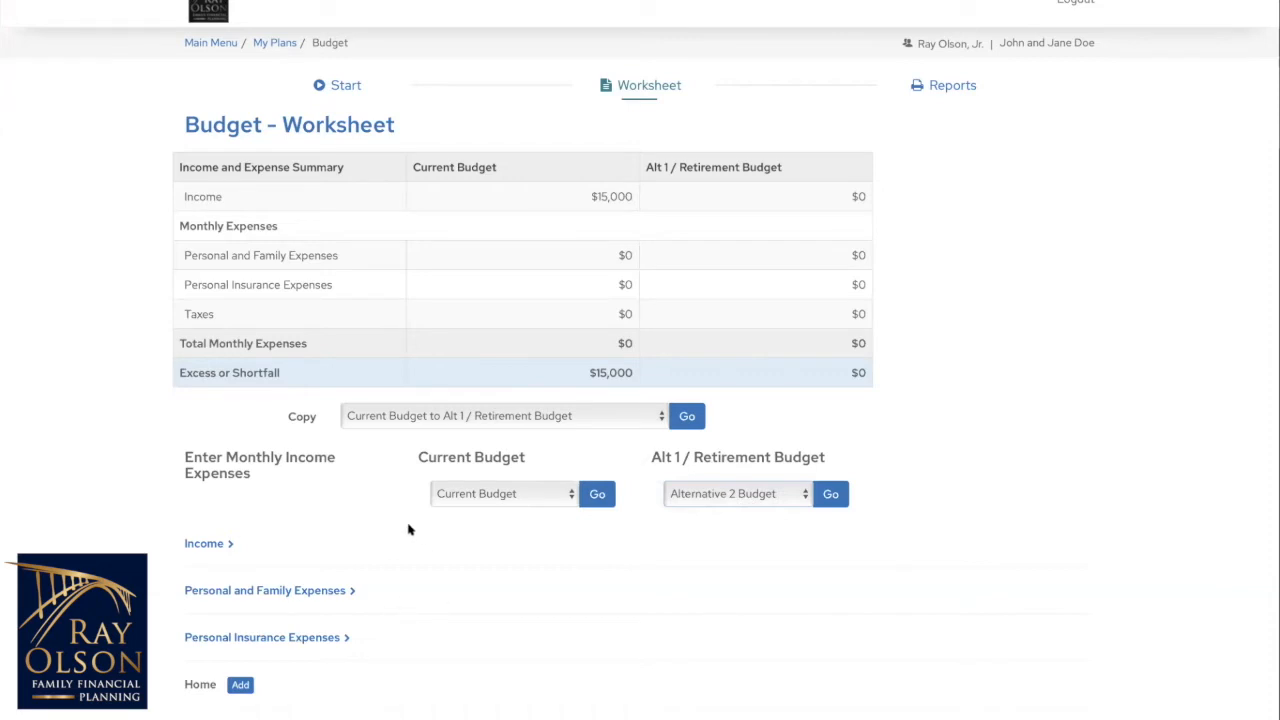
Expand the Income section and set Employment in the Alt 1 / Retirement Budget column to $14,000
scroll(414, 528, down, 1)
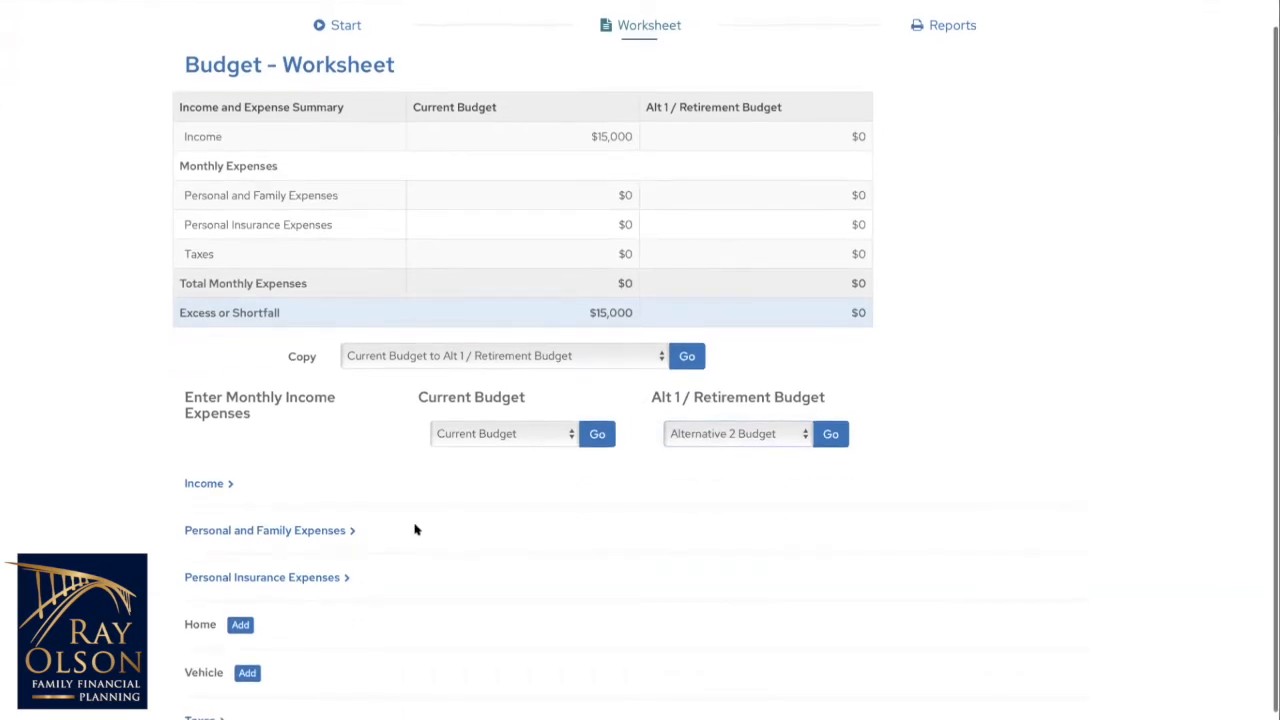
click(225, 487)
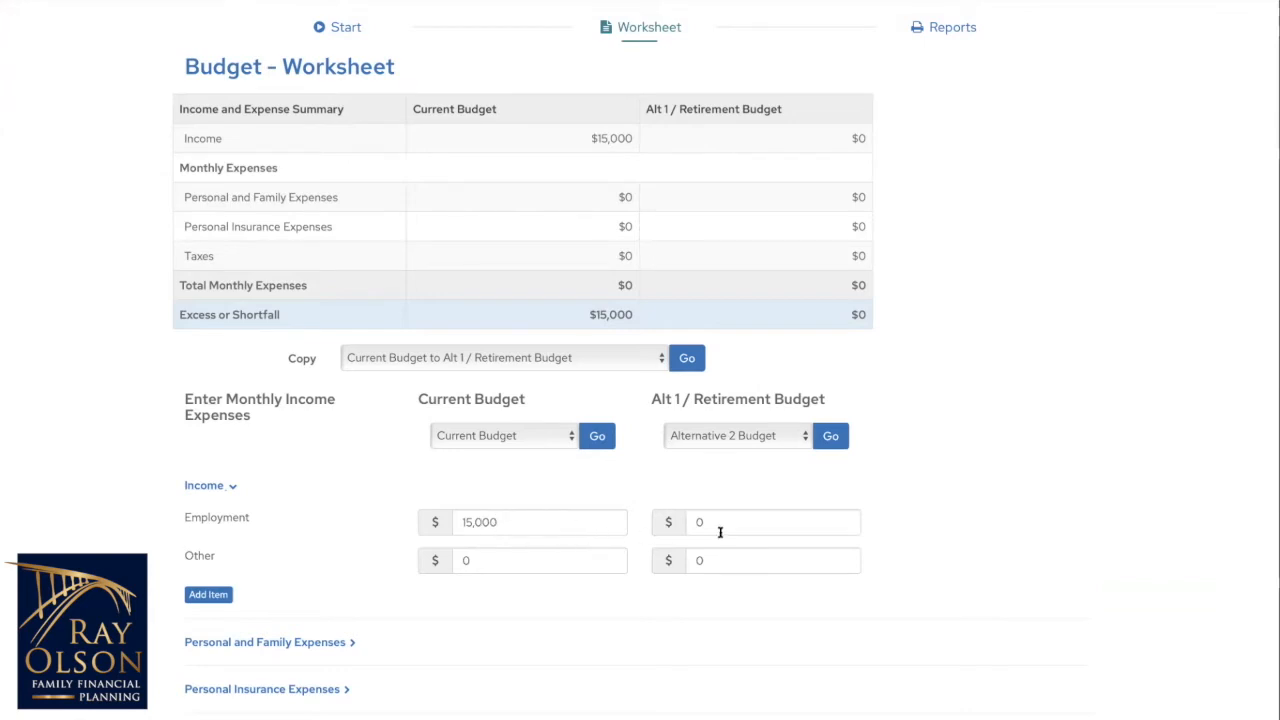
click(751, 527)
key(BackSpace)
text(1)
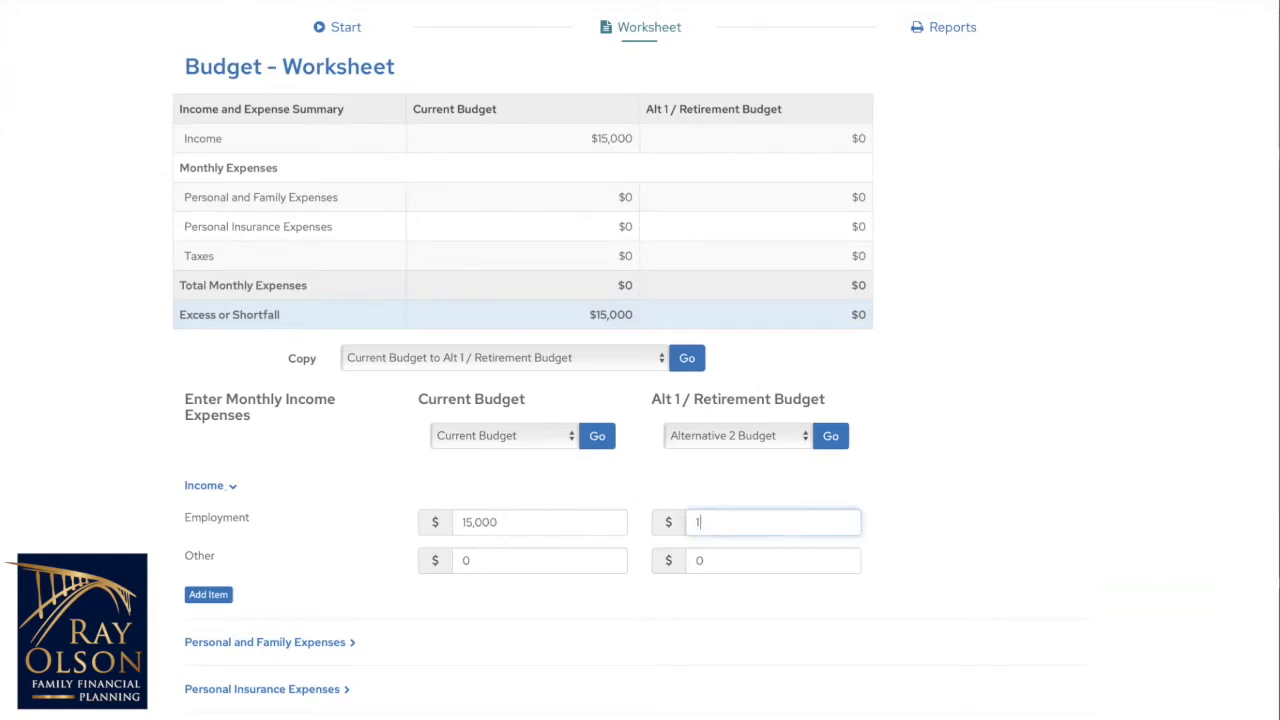
text(4,00000)
Add an income item with the description Bonus to the worksheet
click(222, 597)
click(585, 72)
text(Bonus)
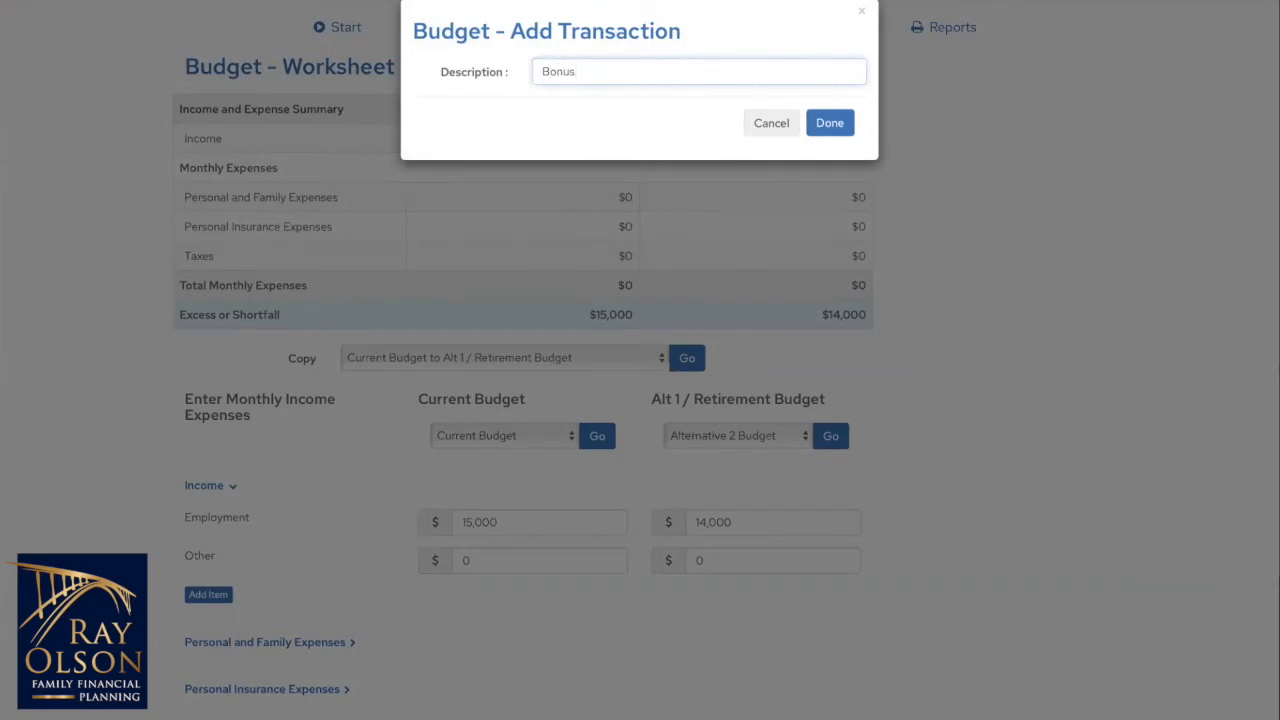
click(828, 123)
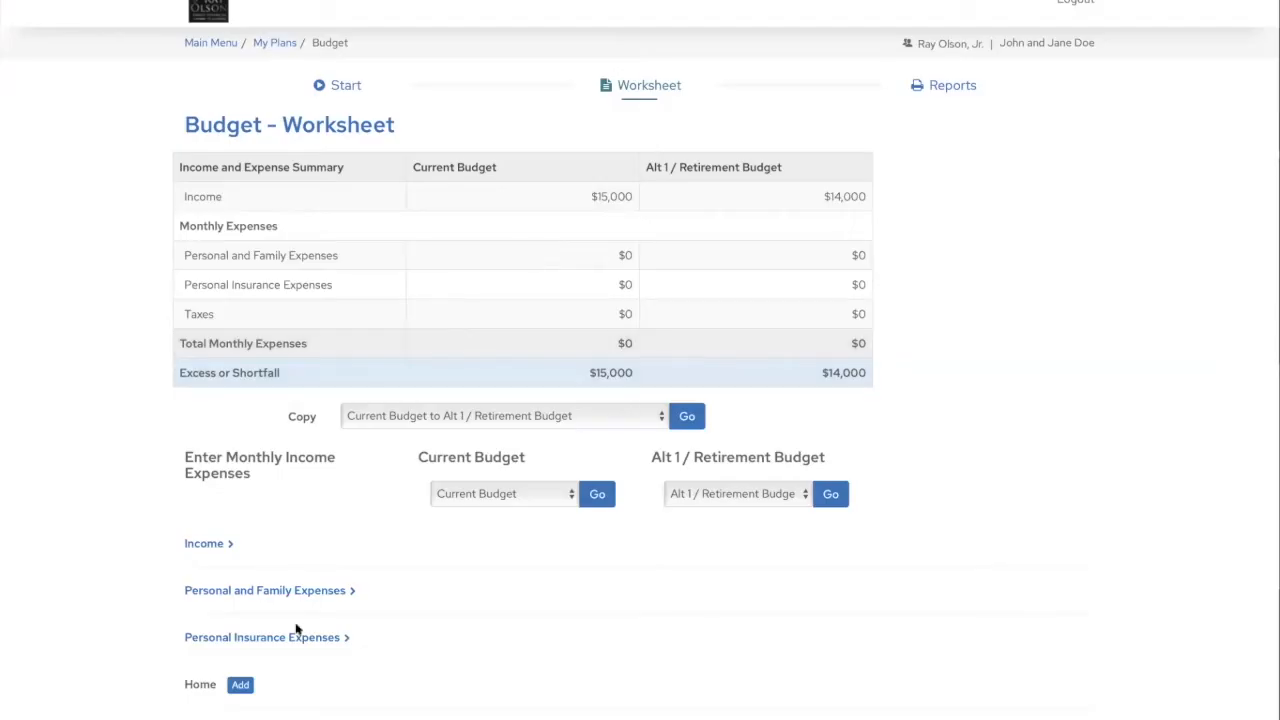
Set the Bonus income to $1,500 in the Current Budget and $2,500 in the Alt 1 / Retirement Budget
click(204, 543)
scroll(437, 549, down, 2)
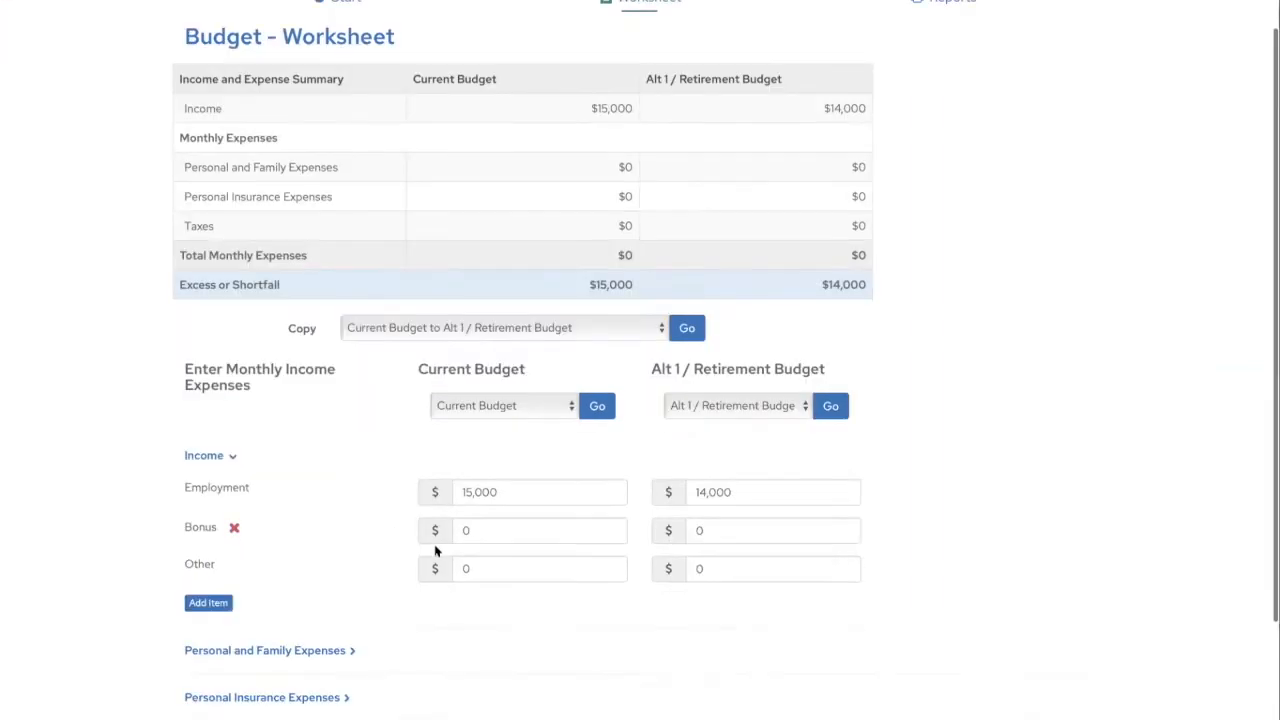
click(480, 483)
text(1500)
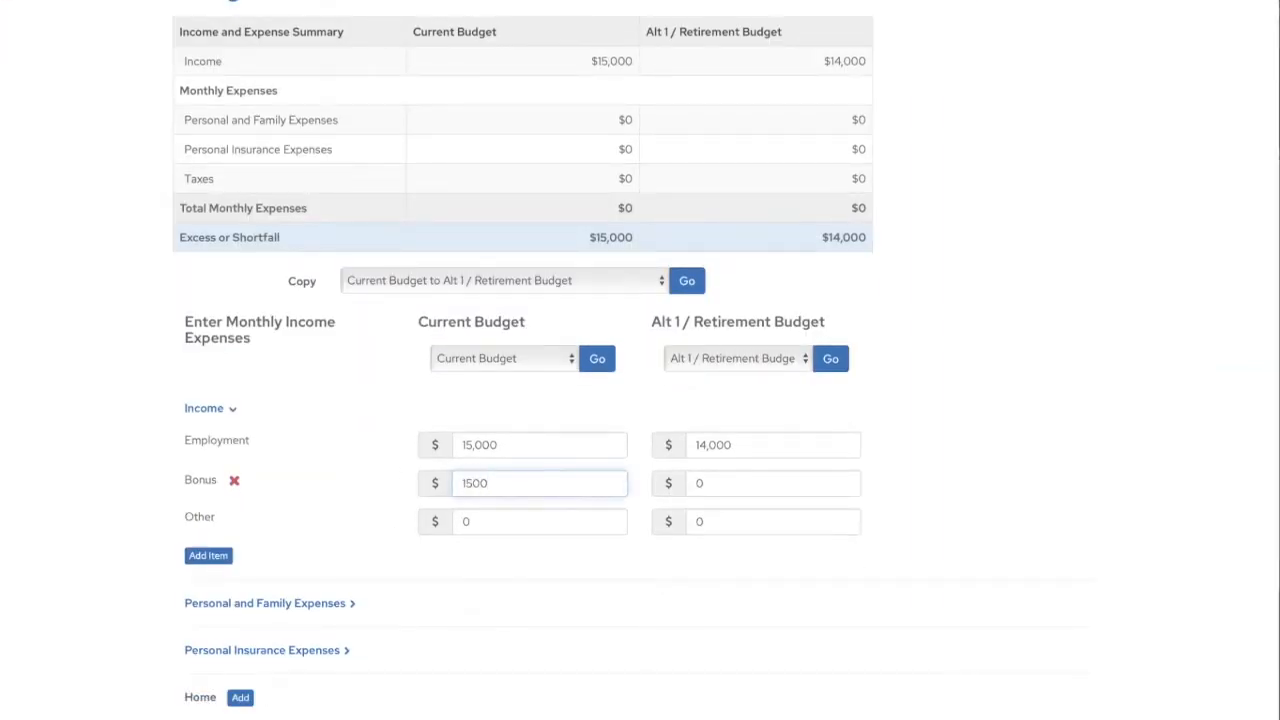
click(757, 483)
text(2,500)
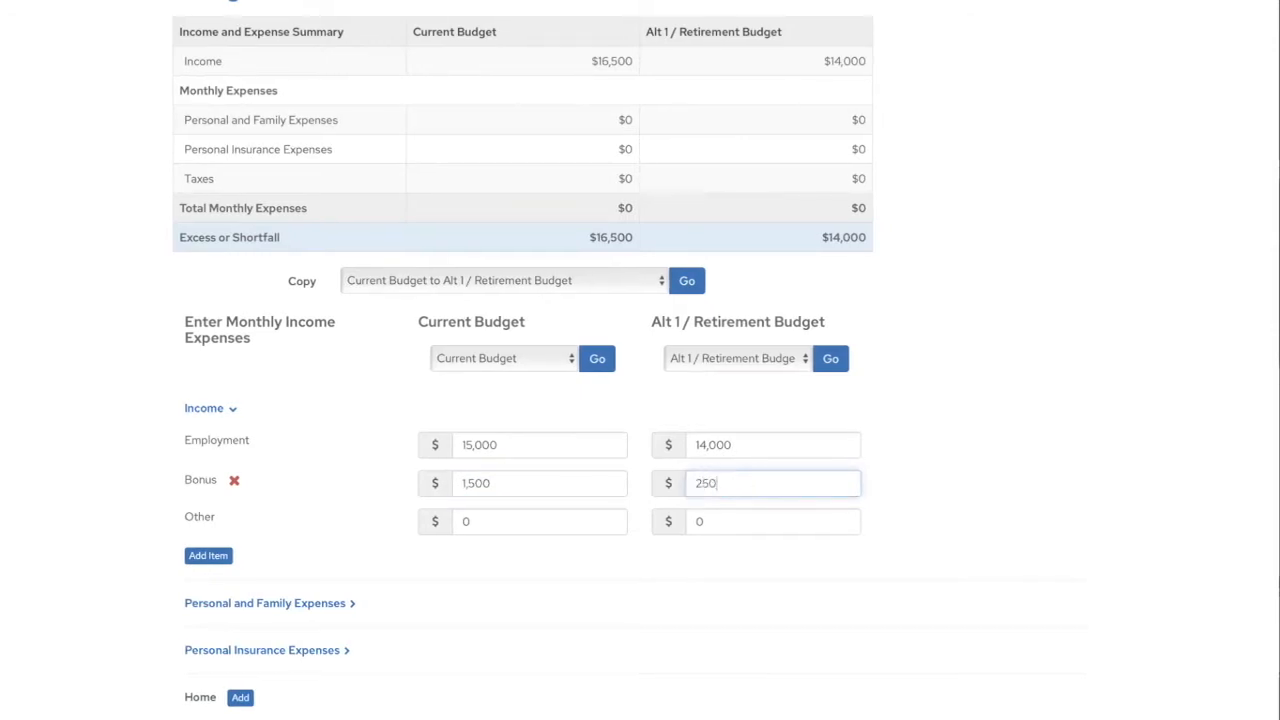
click(978, 461)
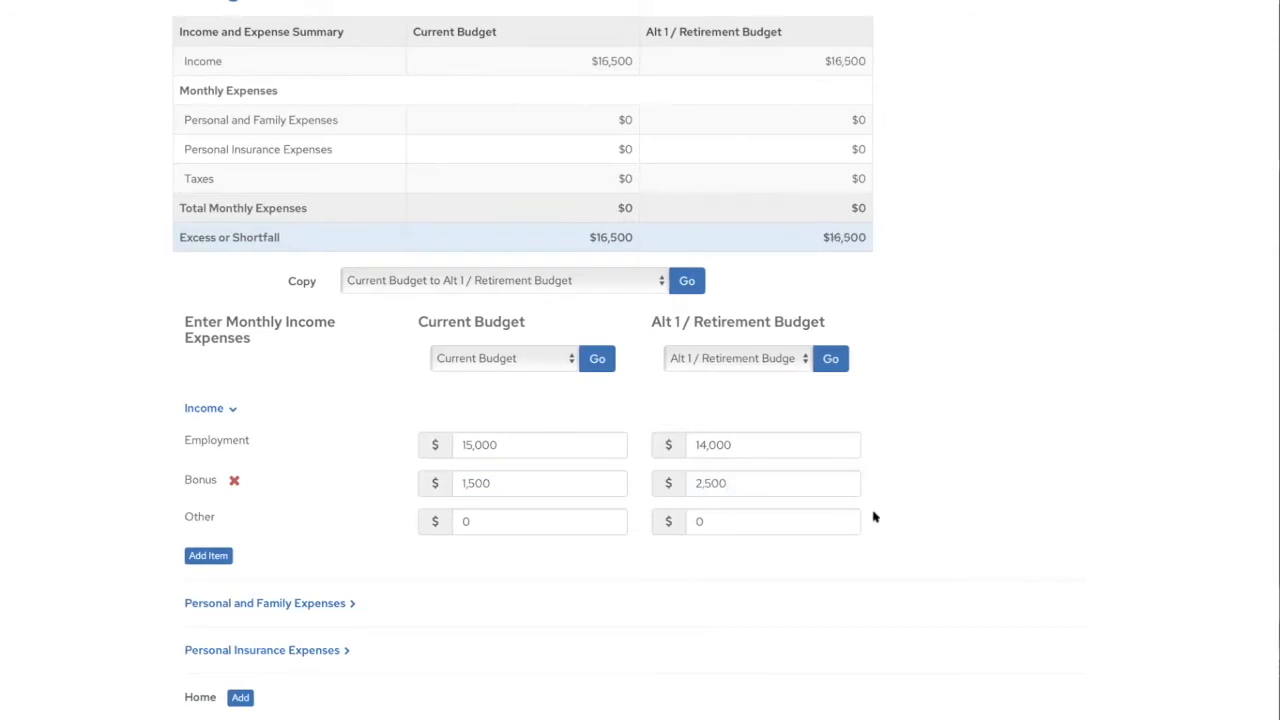
Under Personal and Family Expenses, set Groceries to $1,500 in the Current Budget and $2,000 in the Alt 1 / Retirement Budget
scroll(878, 523, down, 1)
scroll(878, 523, down, 2)
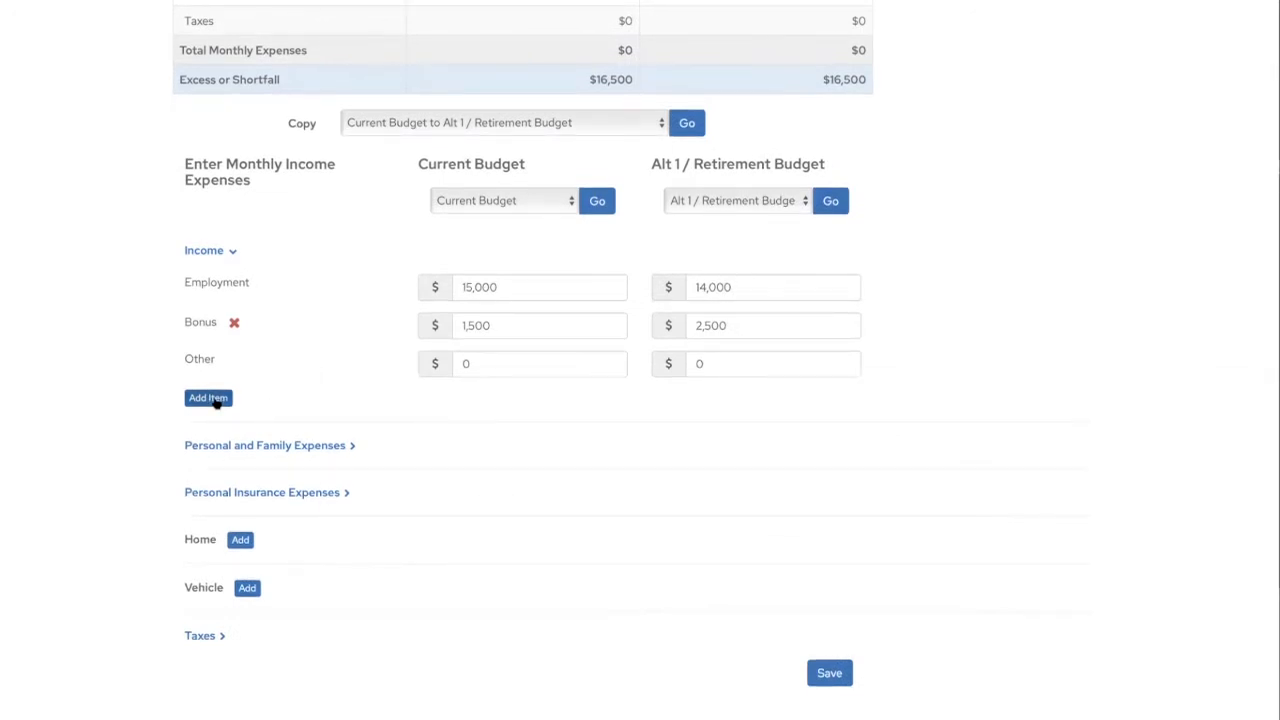
click(346, 449)
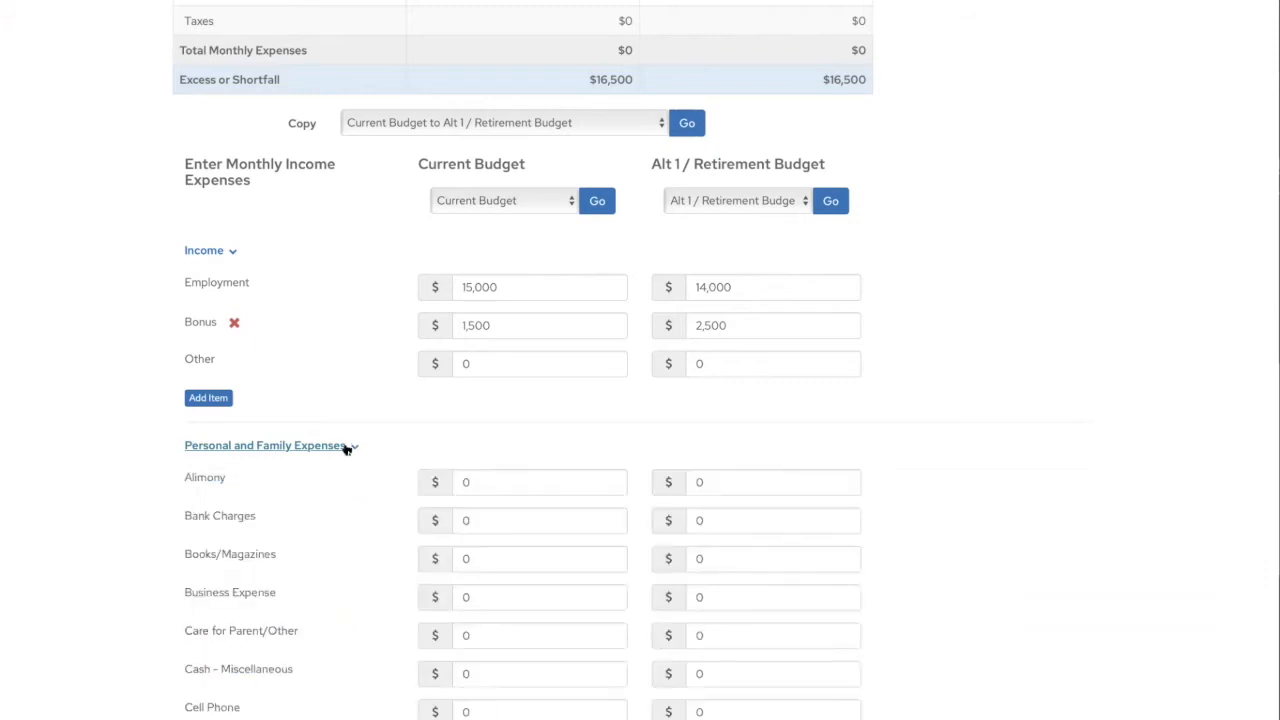
scroll(385, 480, down, 2)
scroll(402, 478, down, 5)
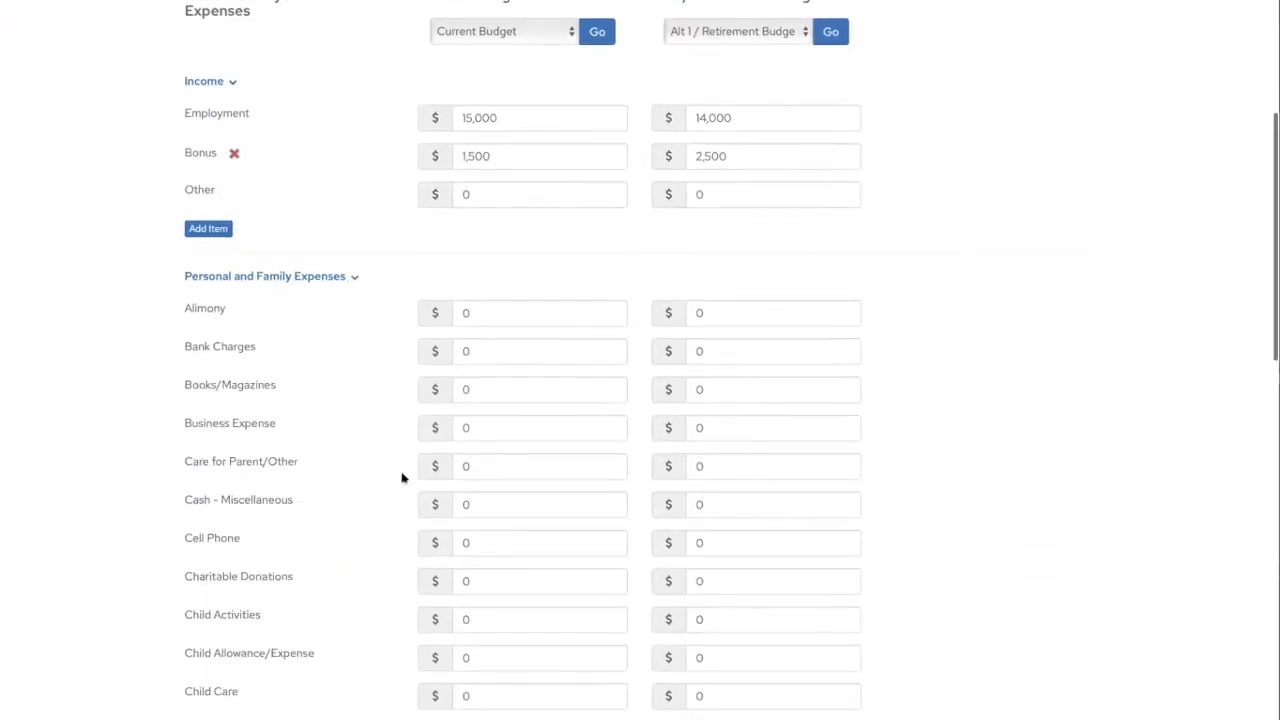
scroll(452, 474, down, 2)
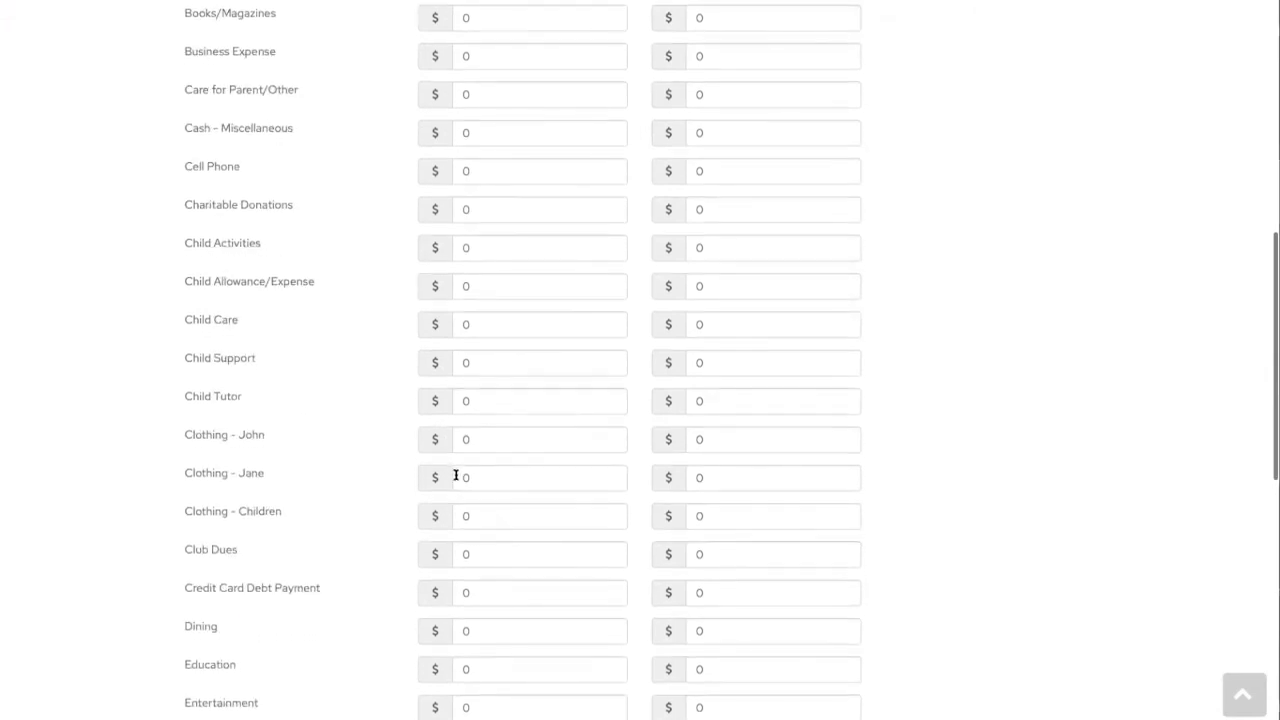
scroll(470, 520, down, 1)
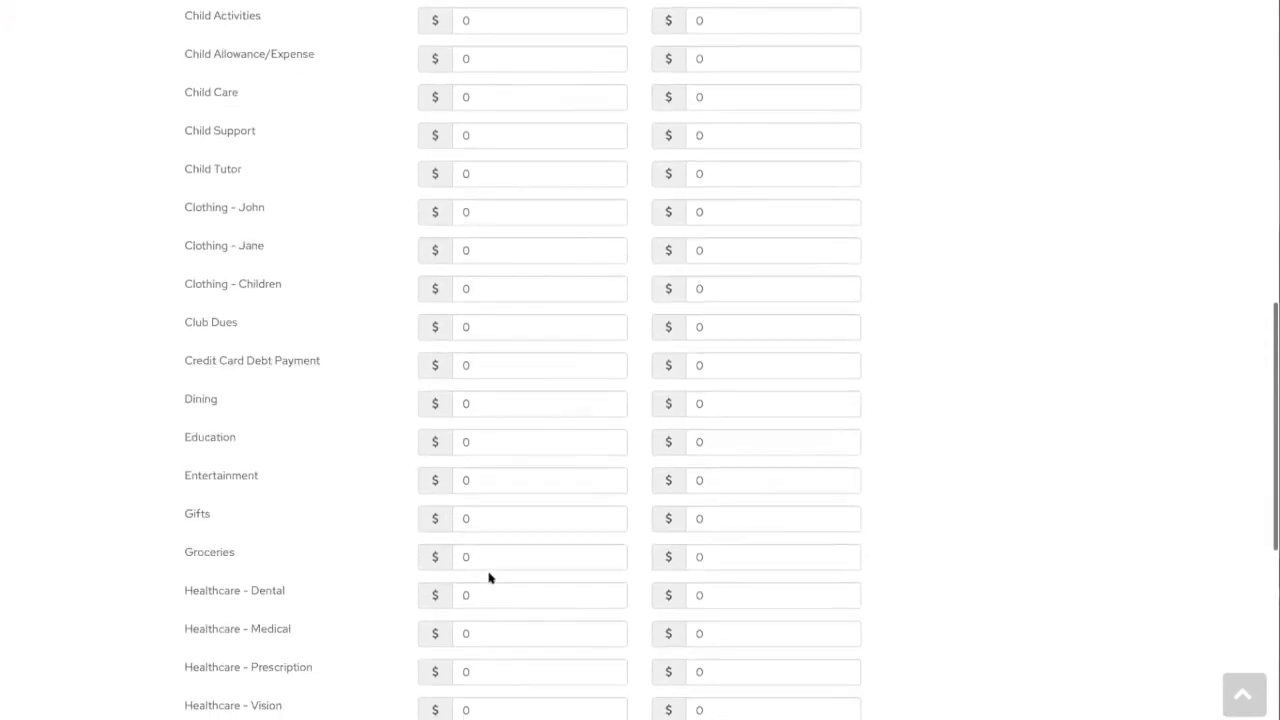
click(455, 563)
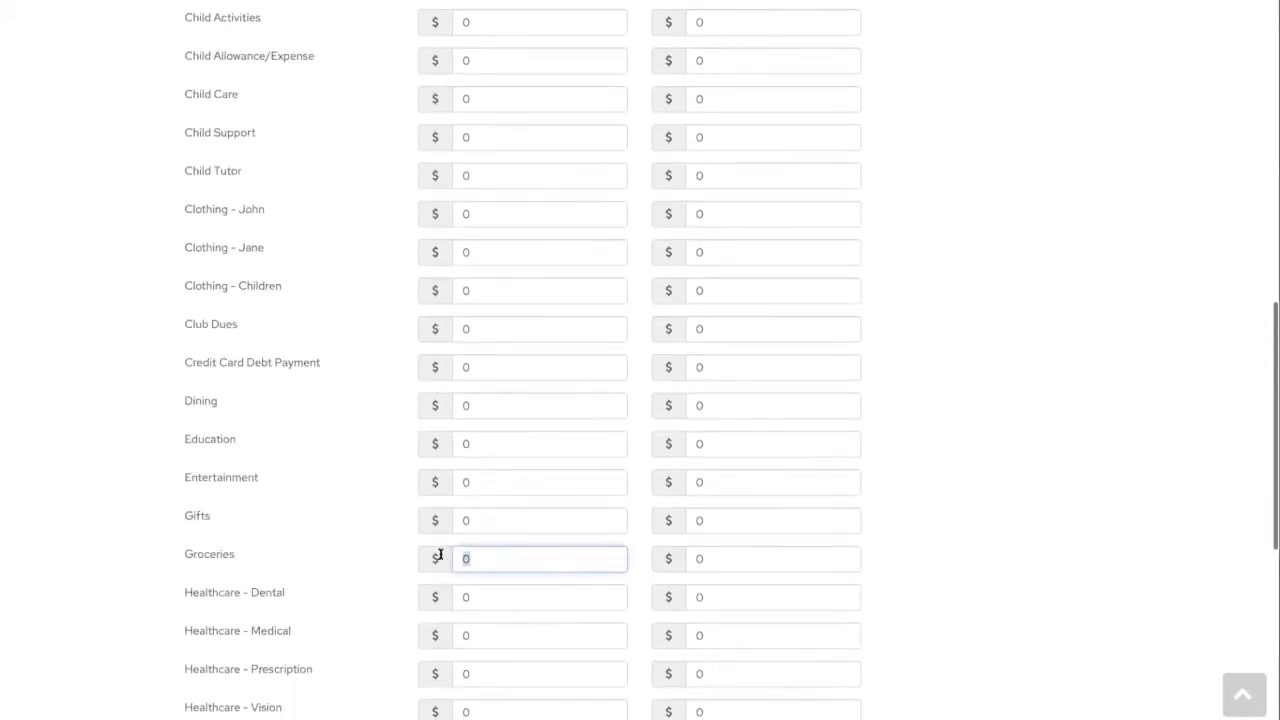
text(1500)
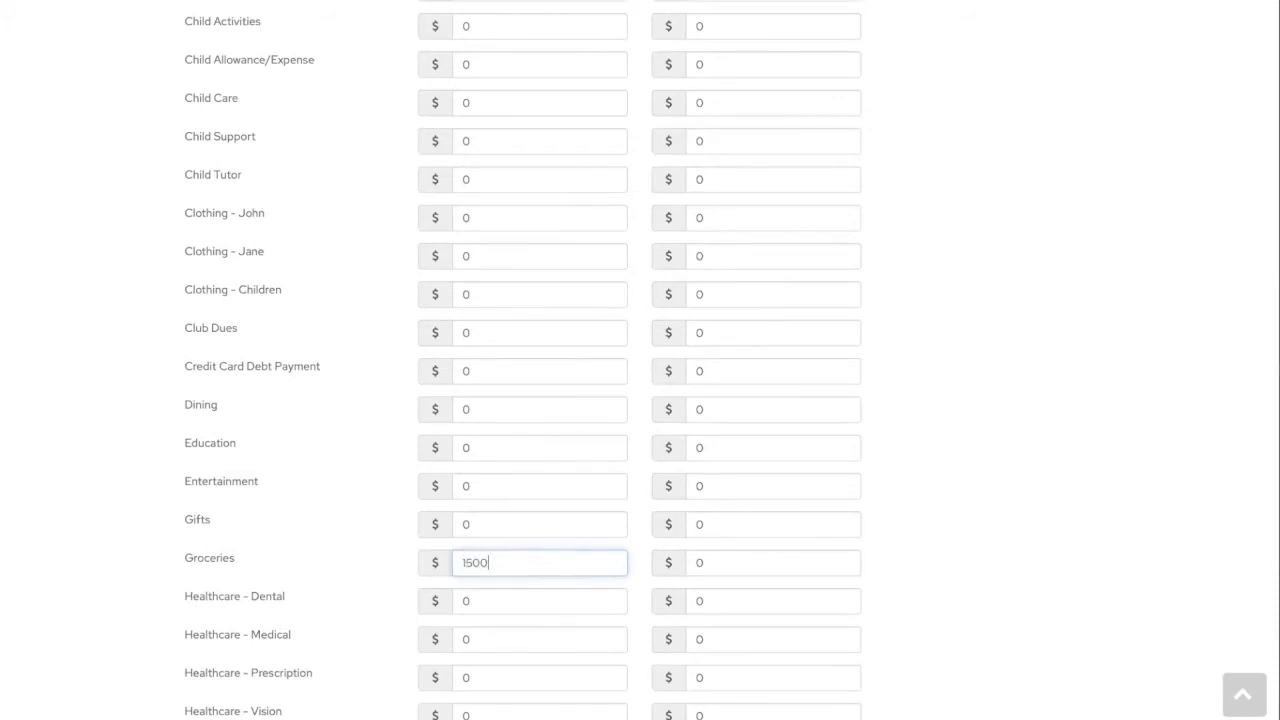
drag(750, 560, 674, 563)
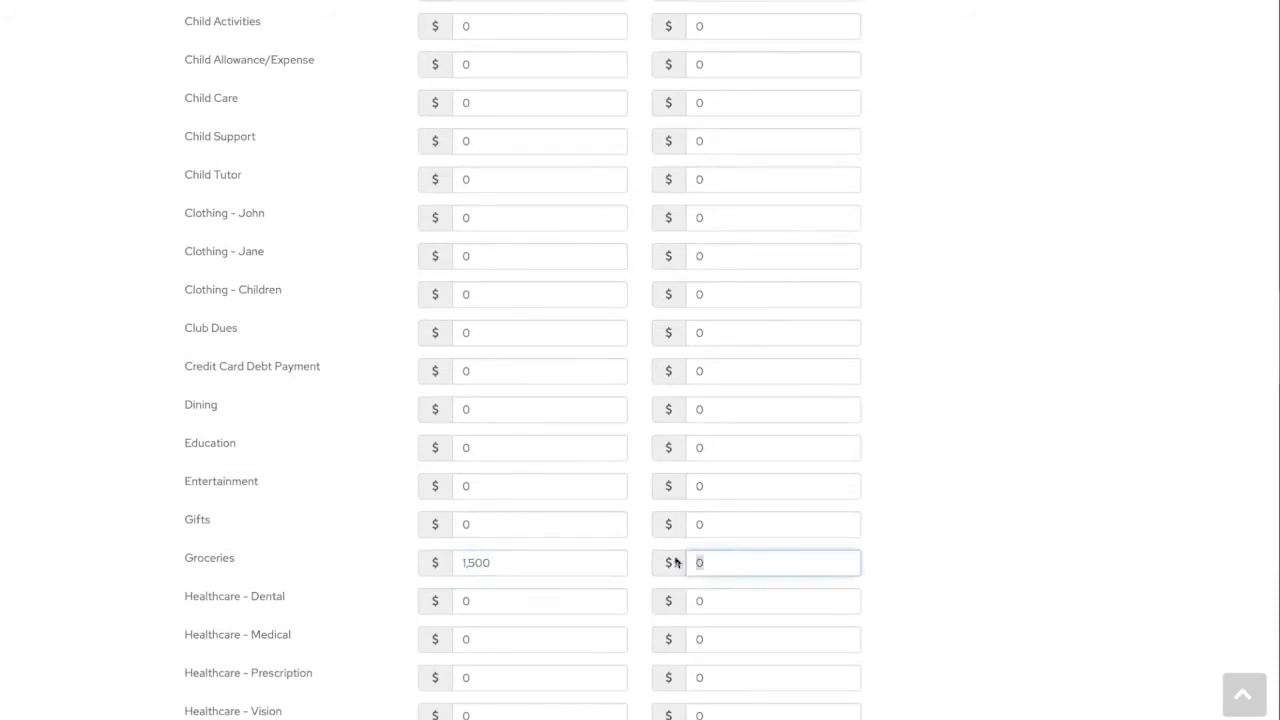
key(BackSpace)
click(1066, 545)
Review the remaining Personal and Family Expenses lines, then expand Personal Insurance Expenses and examine its line items
scroll(700, 632, down, 3)
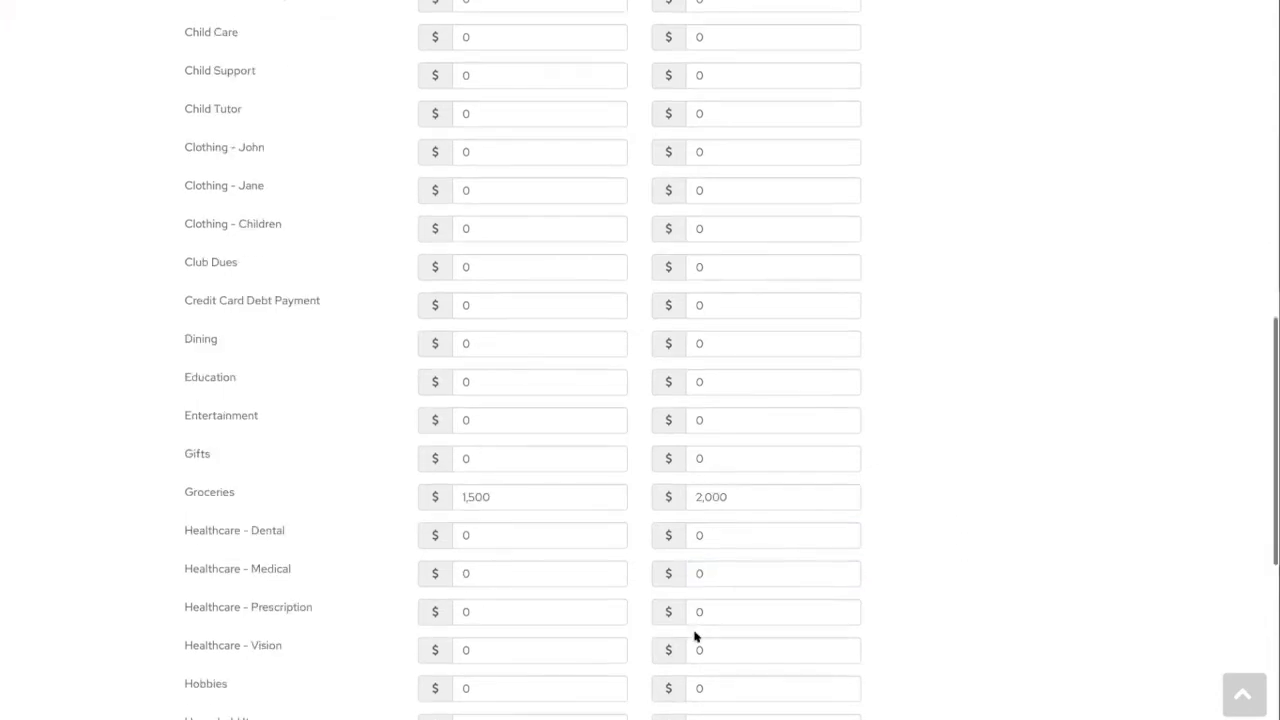
scroll(700, 632, down, 3)
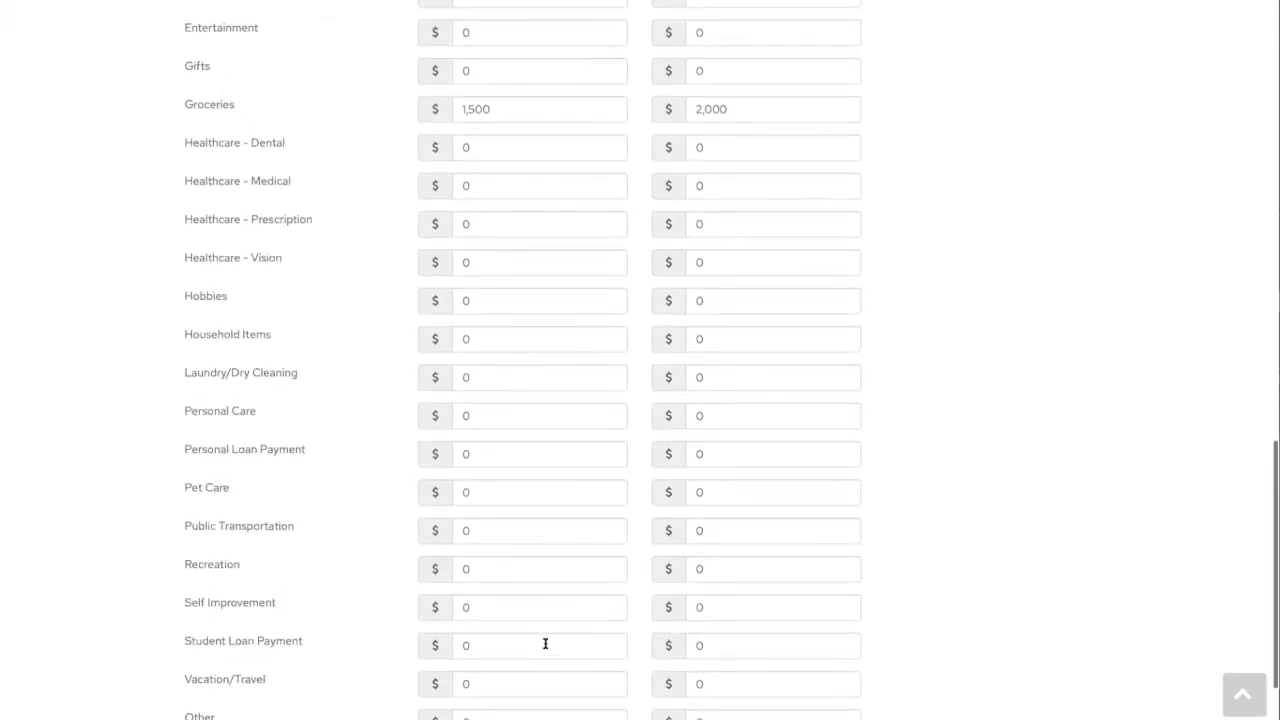
scroll(544, 642, down, 1)
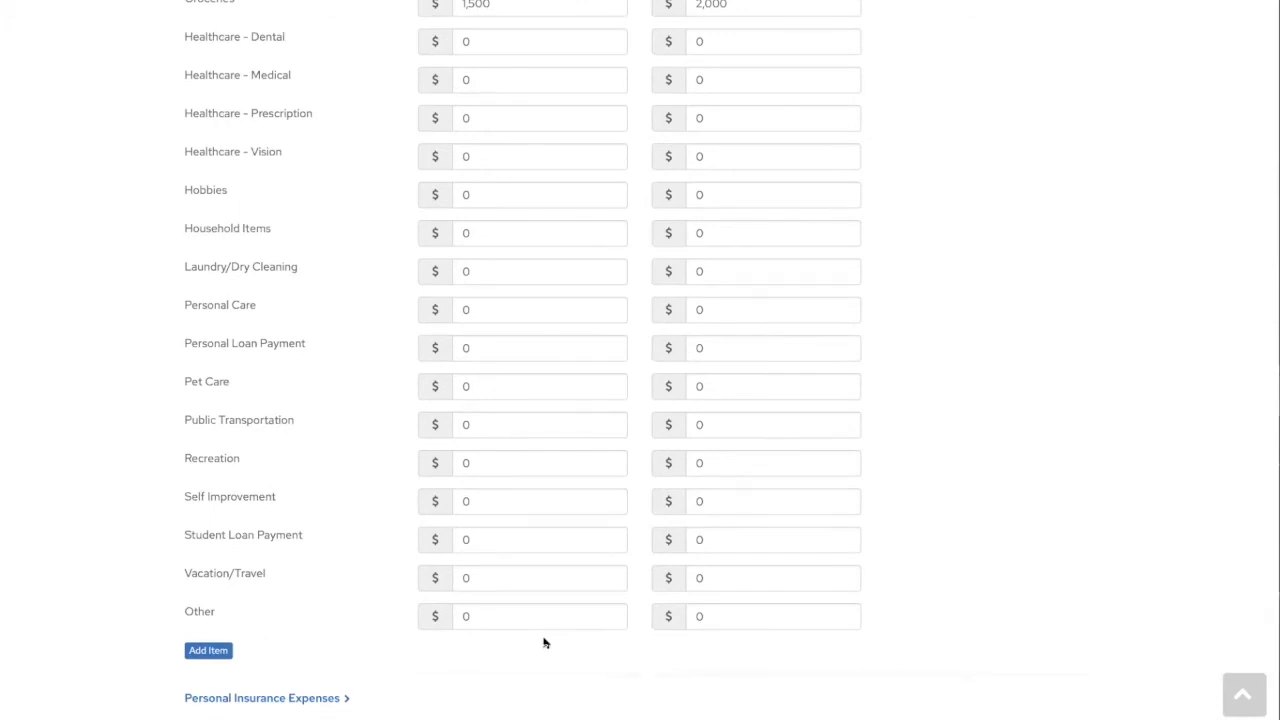
click(218, 651)
scroll(291, 630, down, 1)
scroll(334, 626, down, 3)
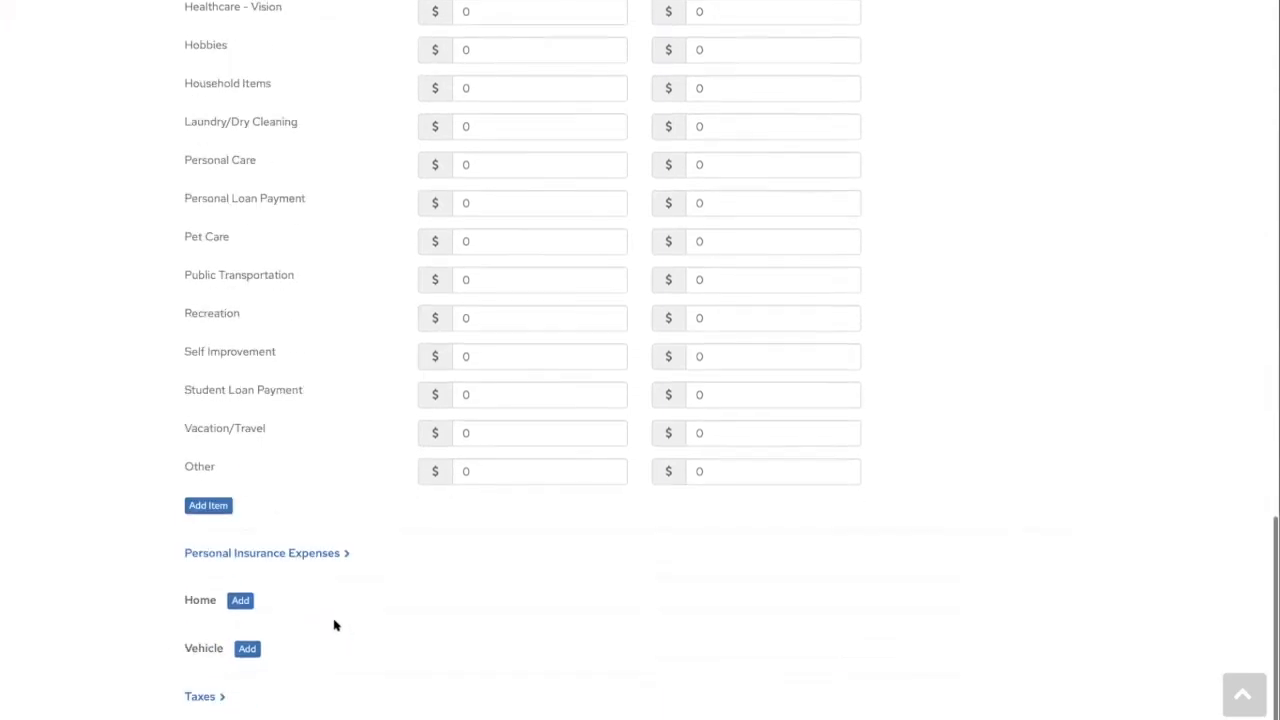
click(286, 495)
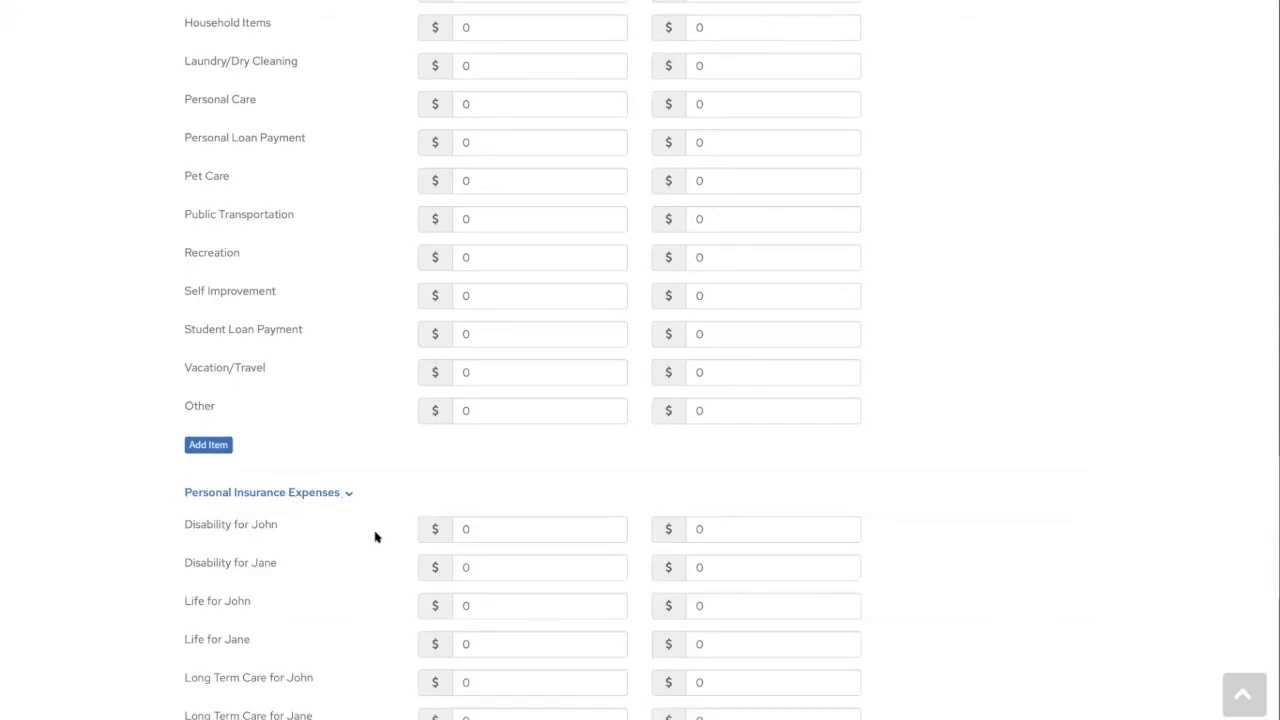
scroll(375, 535, down, 3)
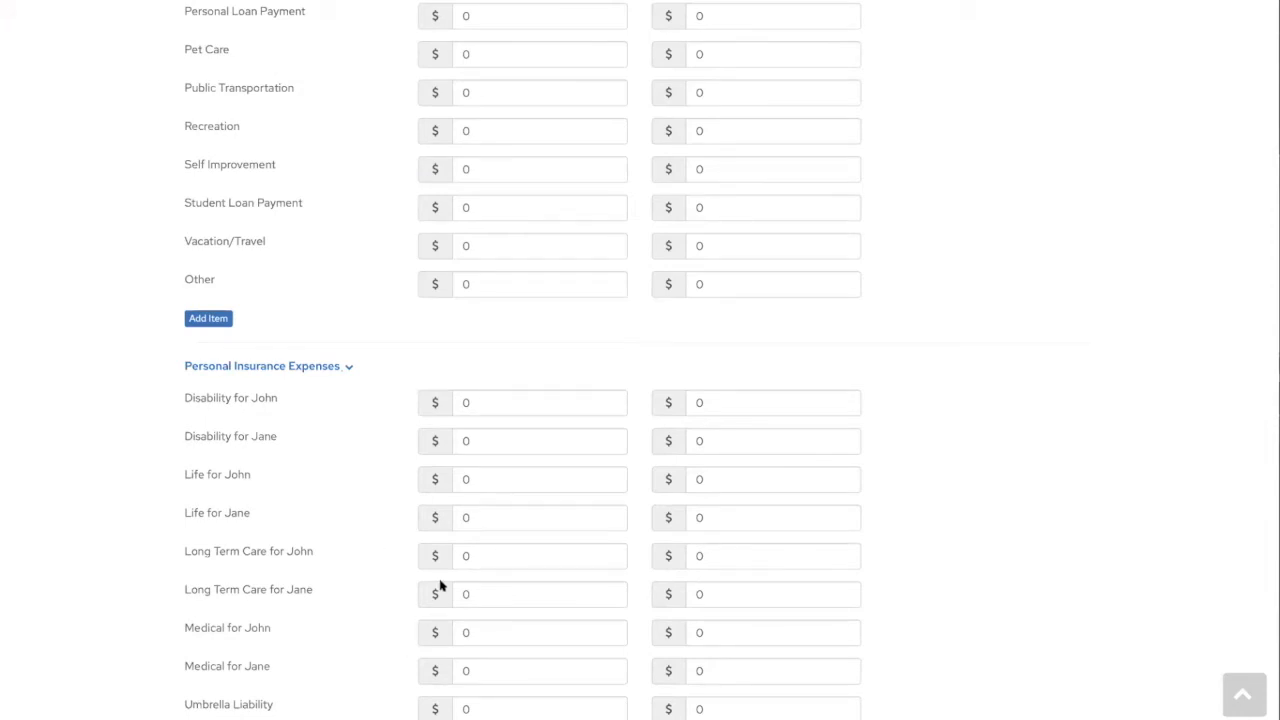
scroll(417, 548, down, 4)
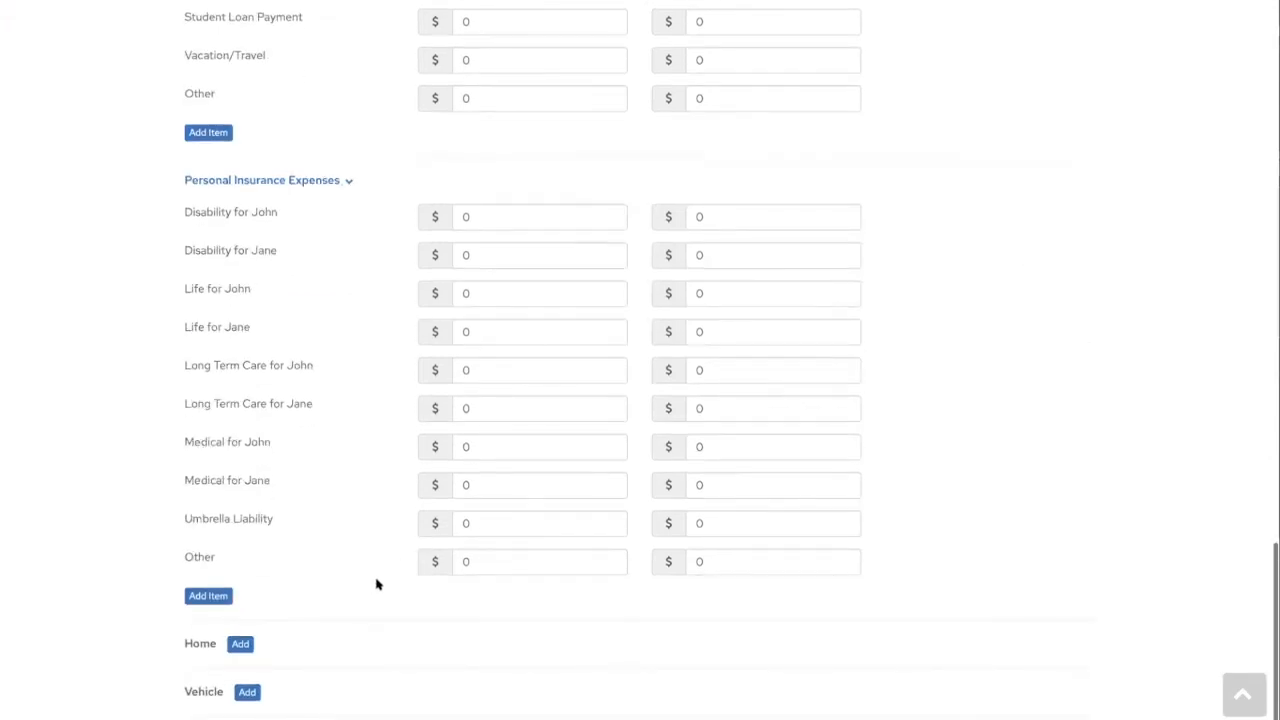
scroll(308, 617, down, 1)
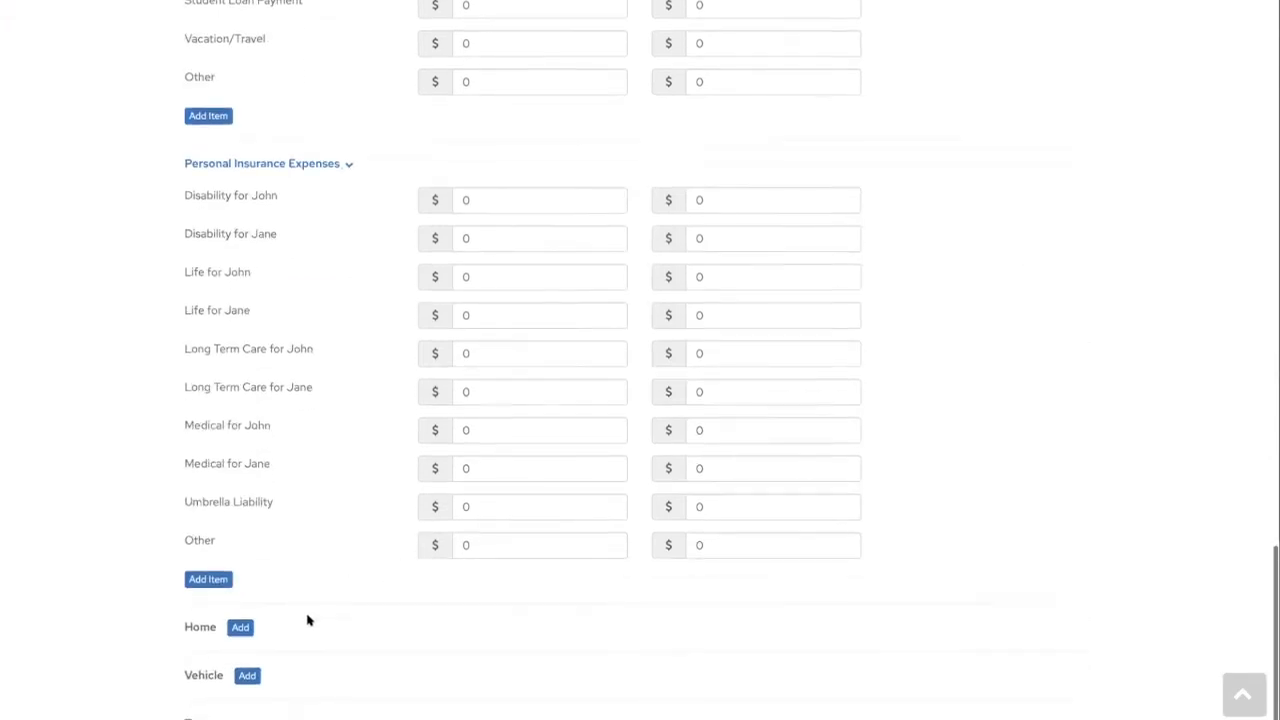
Add a Home category to the budget, using the home's street address as its description
click(242, 602)
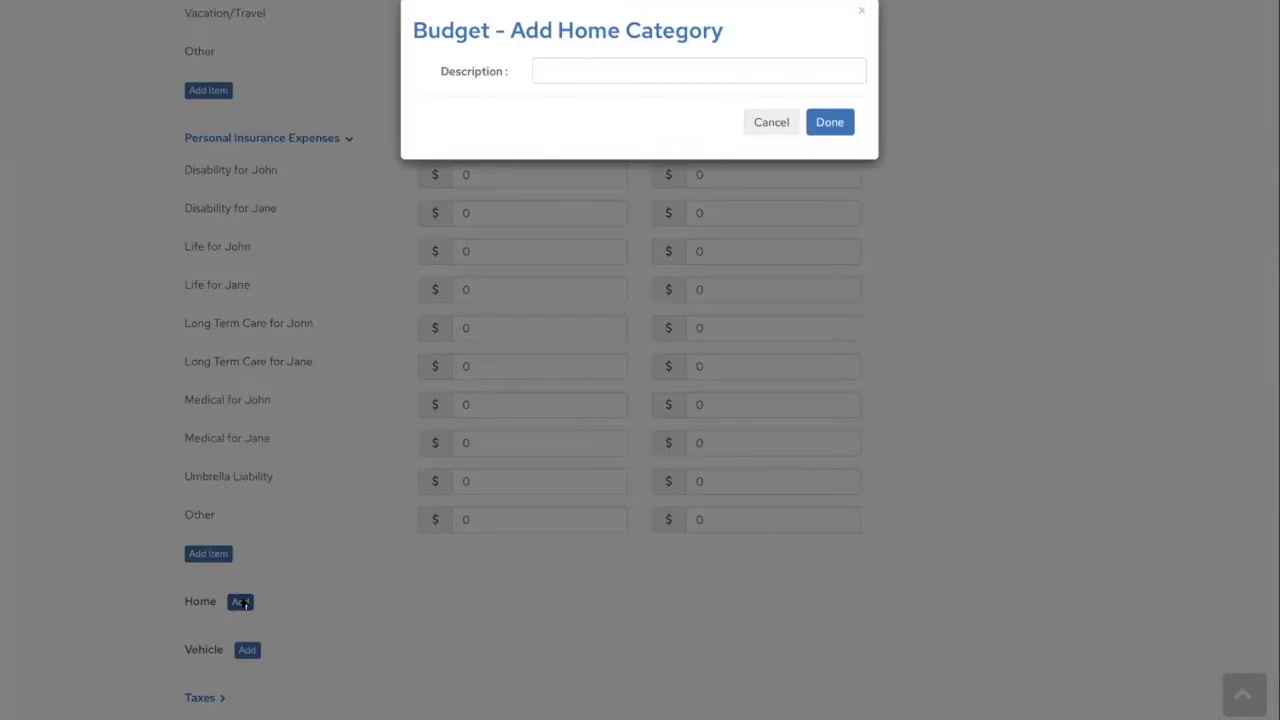
click(585, 77)
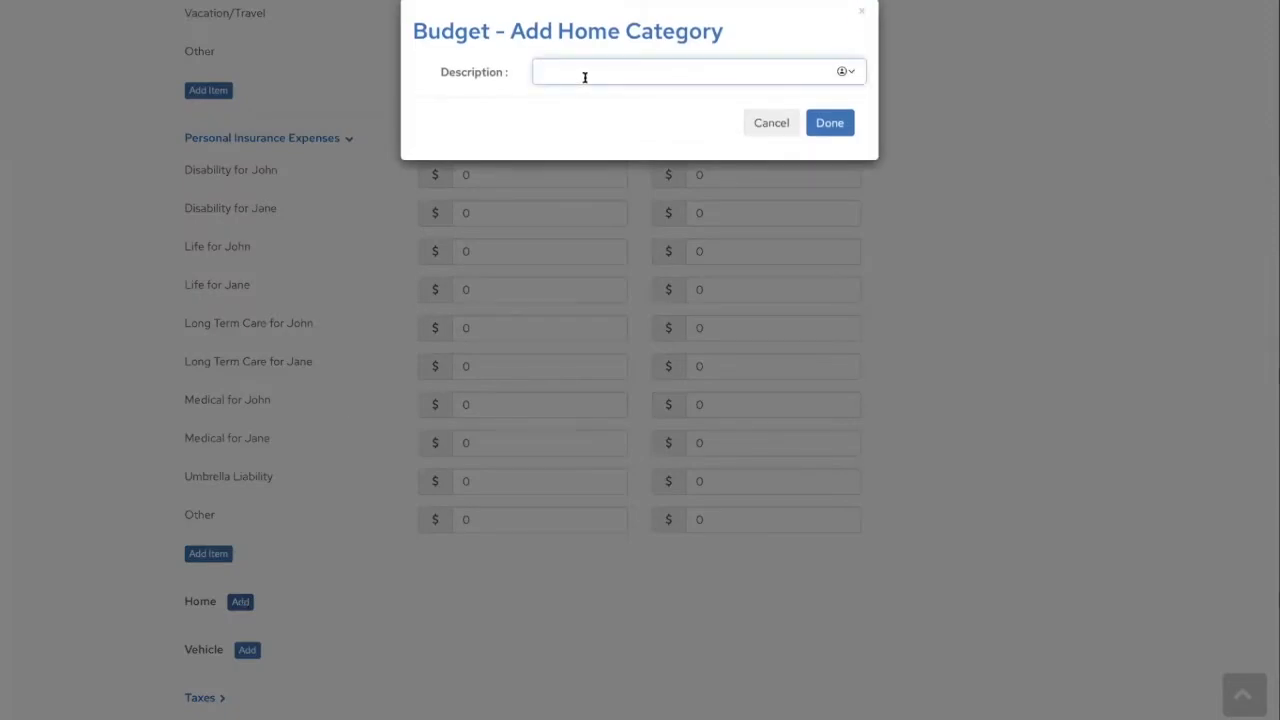
text(123 firs)
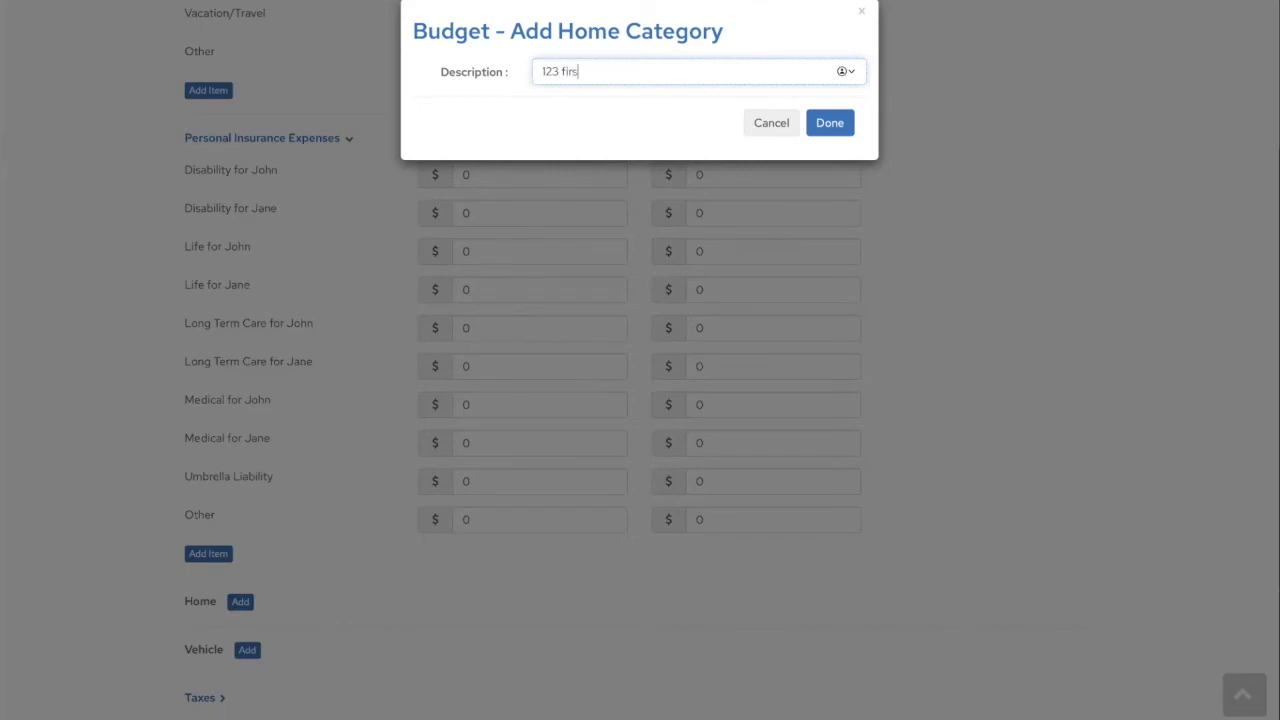
text(t street)
click(826, 121)
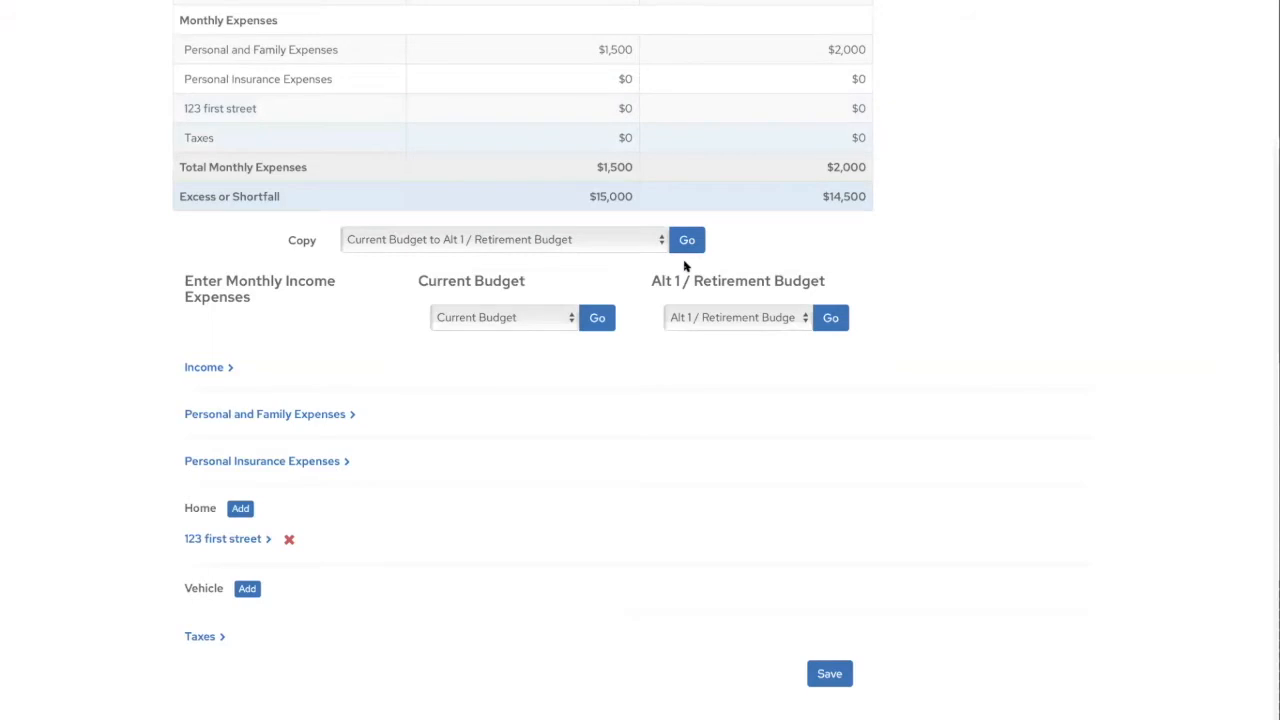
Expand the newly added home category and examine its mortgage, utility and maintenance expense lines
click(245, 540)
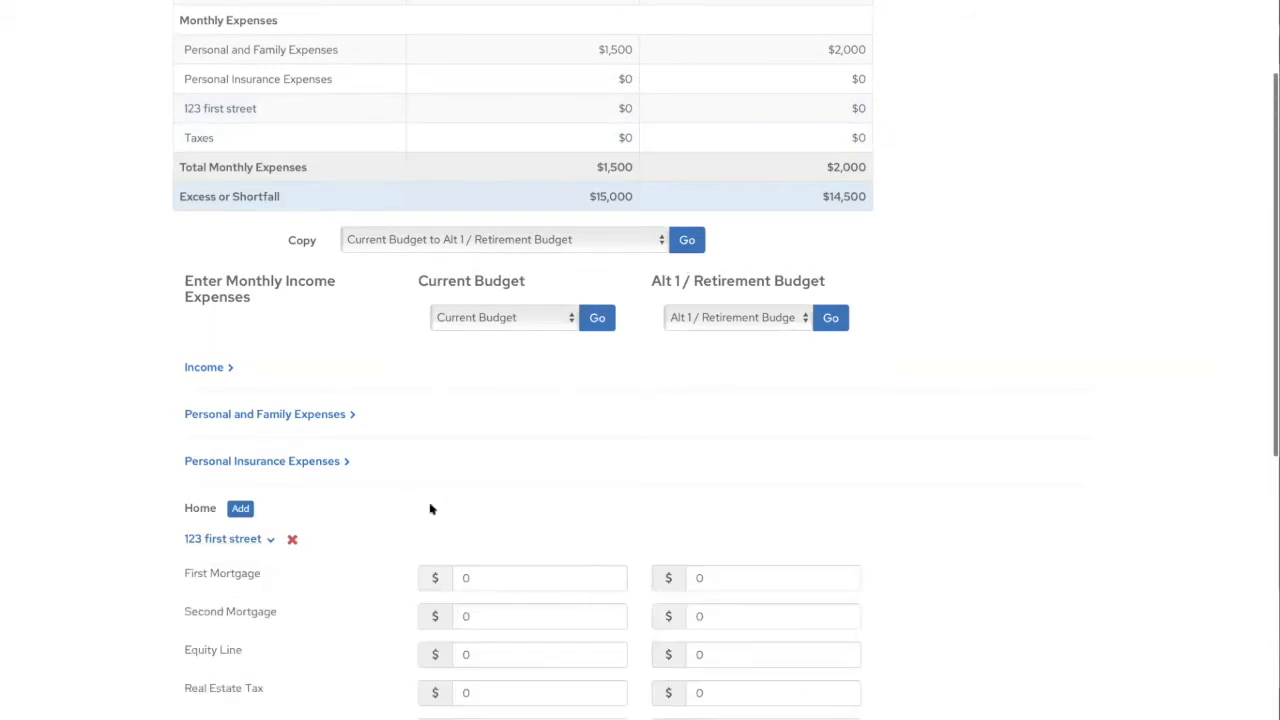
scroll(430, 508, down, 1)
scroll(431, 508, down, 3)
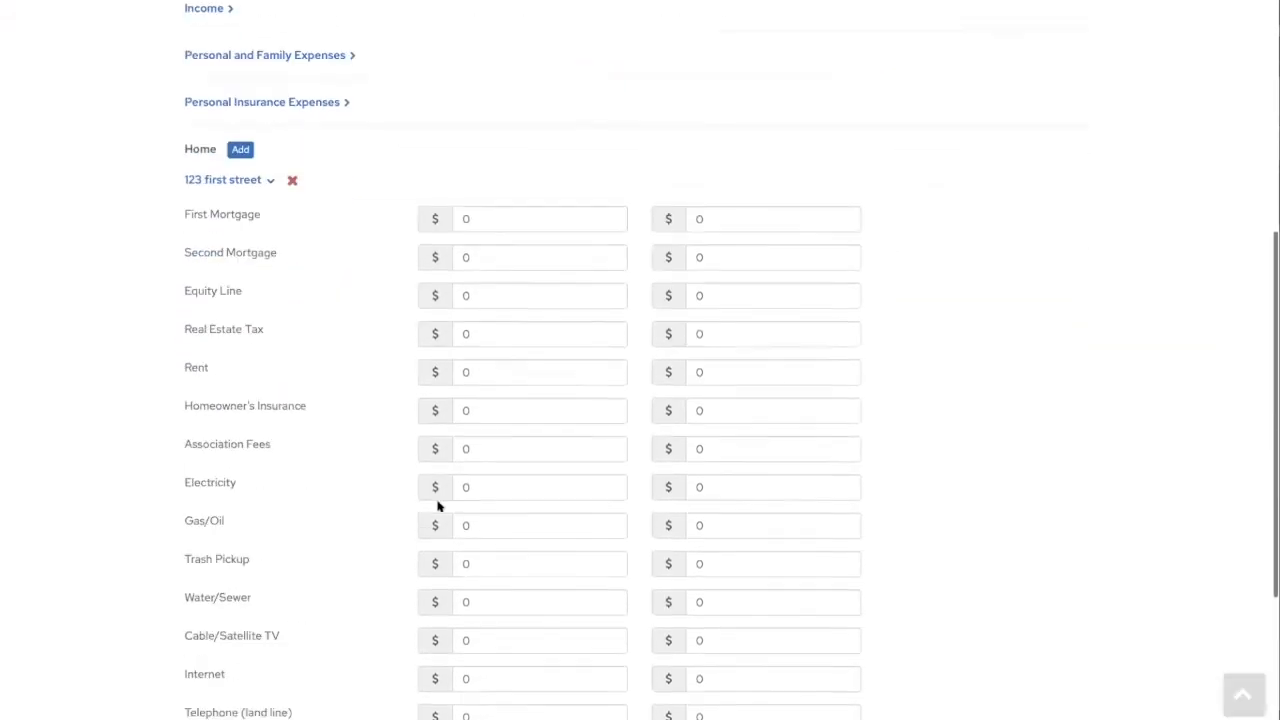
scroll(440, 508, down, 1)
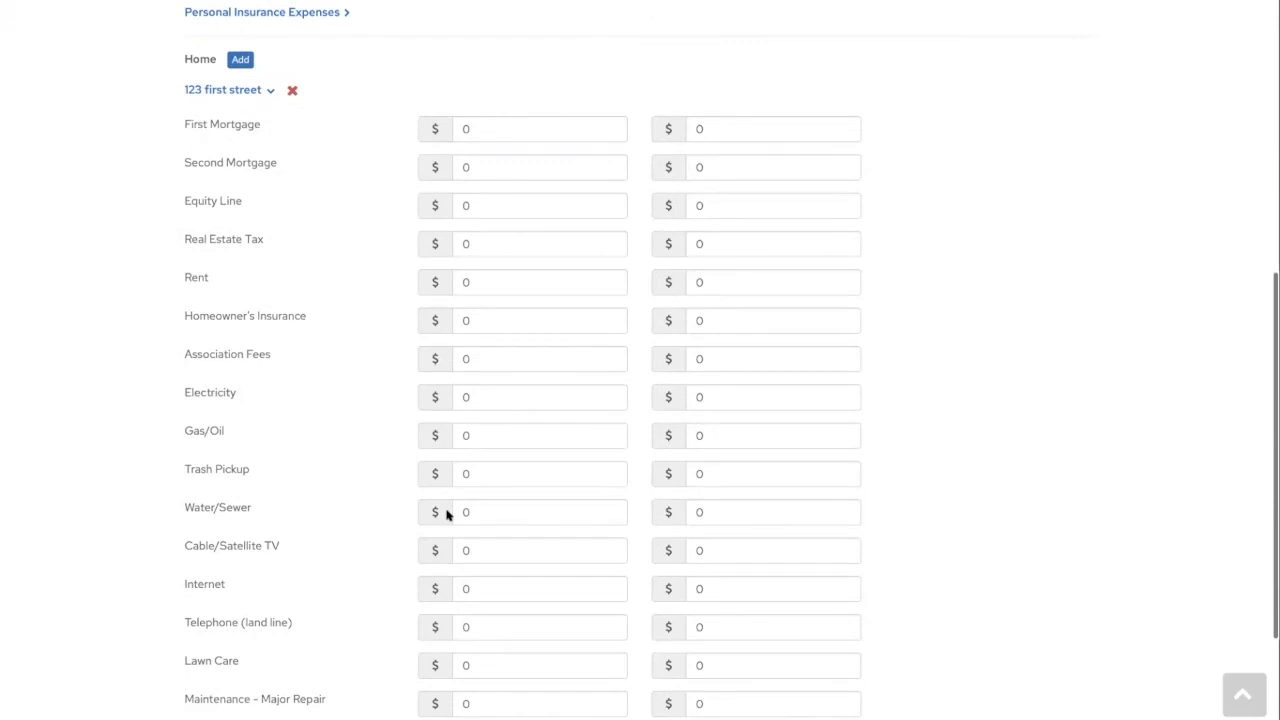
scroll(448, 515, down, 1)
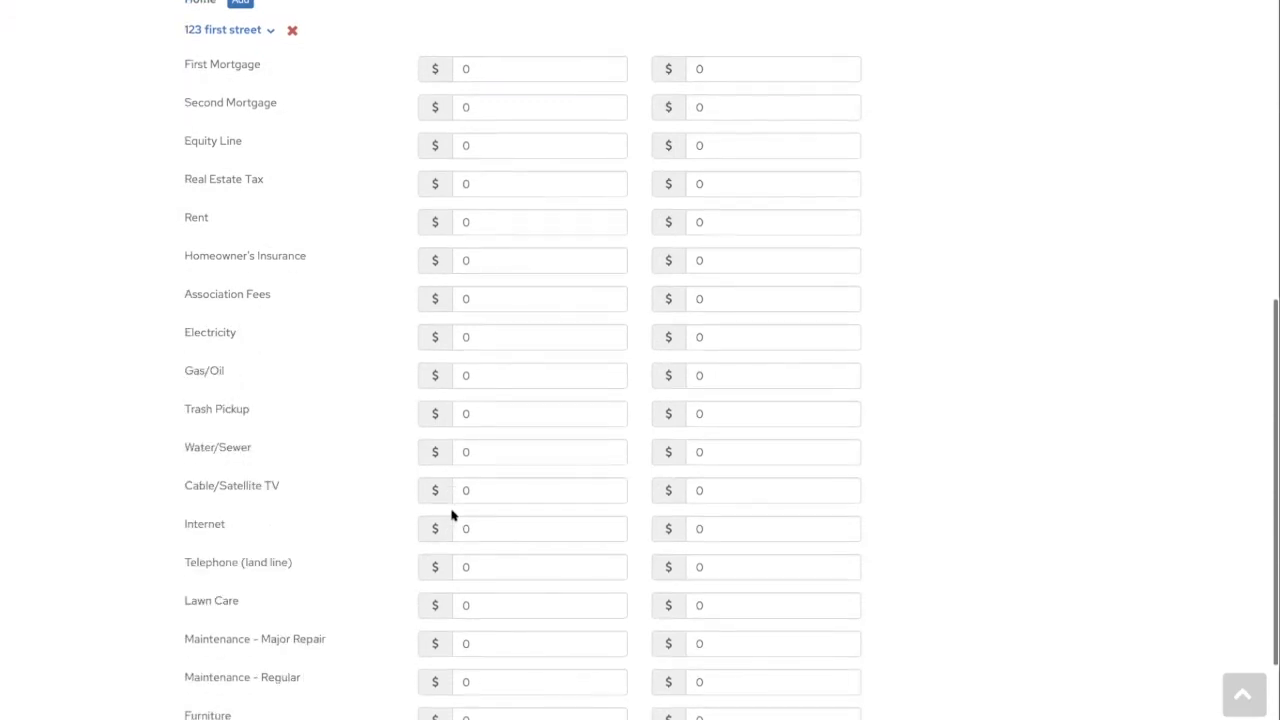
scroll(457, 518, up, 2)
scroll(457, 517, down, 4)
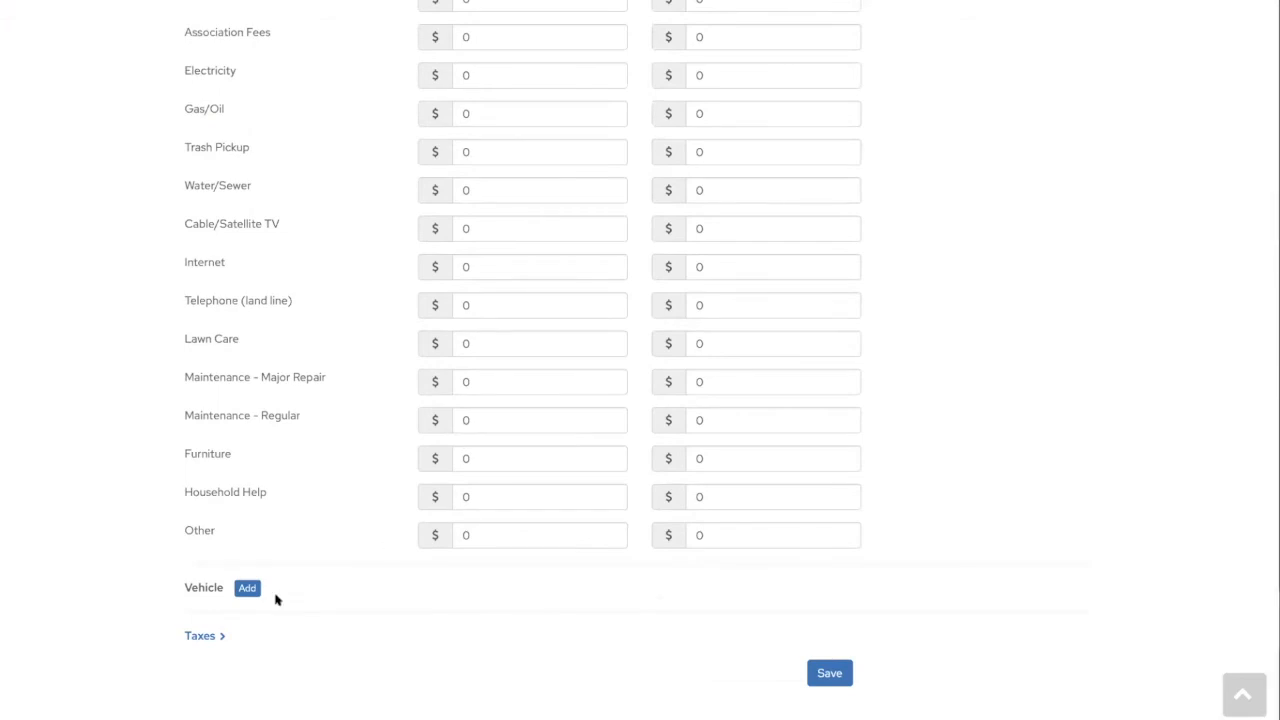
Add a Vehicle category with the description Truck to the budget
click(249, 589)
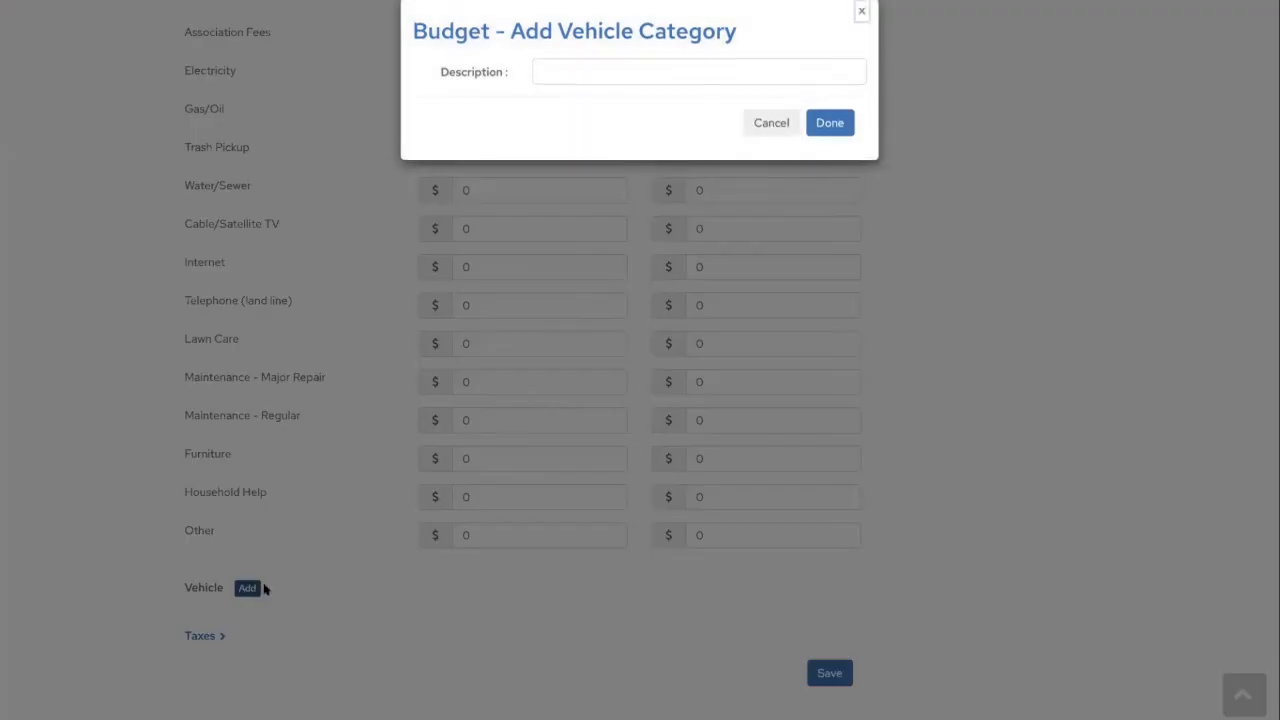
click(574, 71)
text(T)
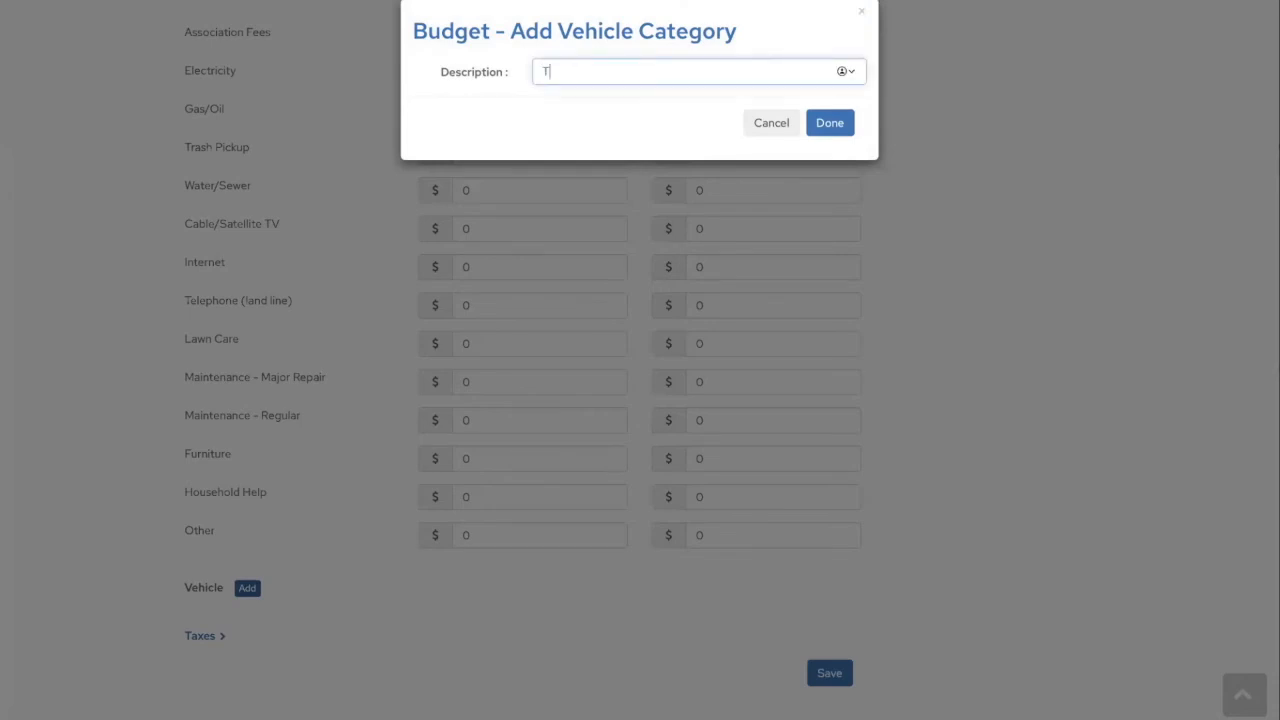
text(ruck)
click(838, 127)
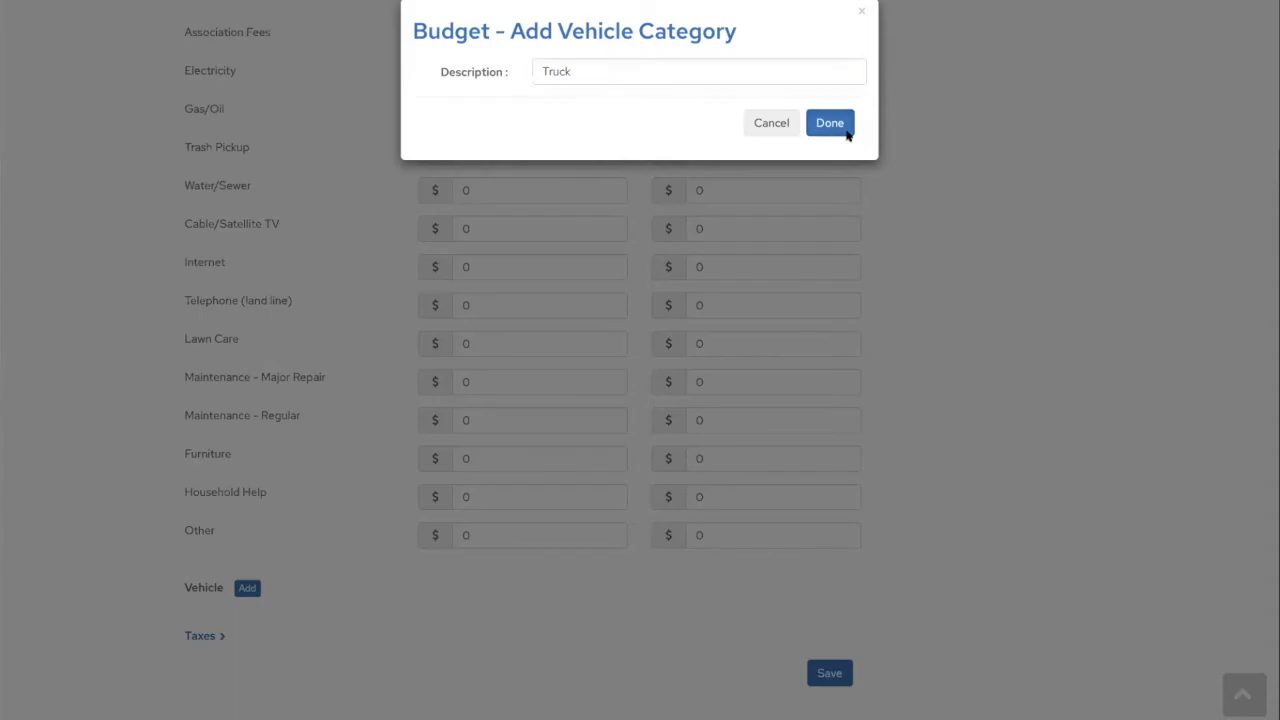
Expand the Truck category and examine its vehicle expense lines from Loan Payment to Other
click(208, 588)
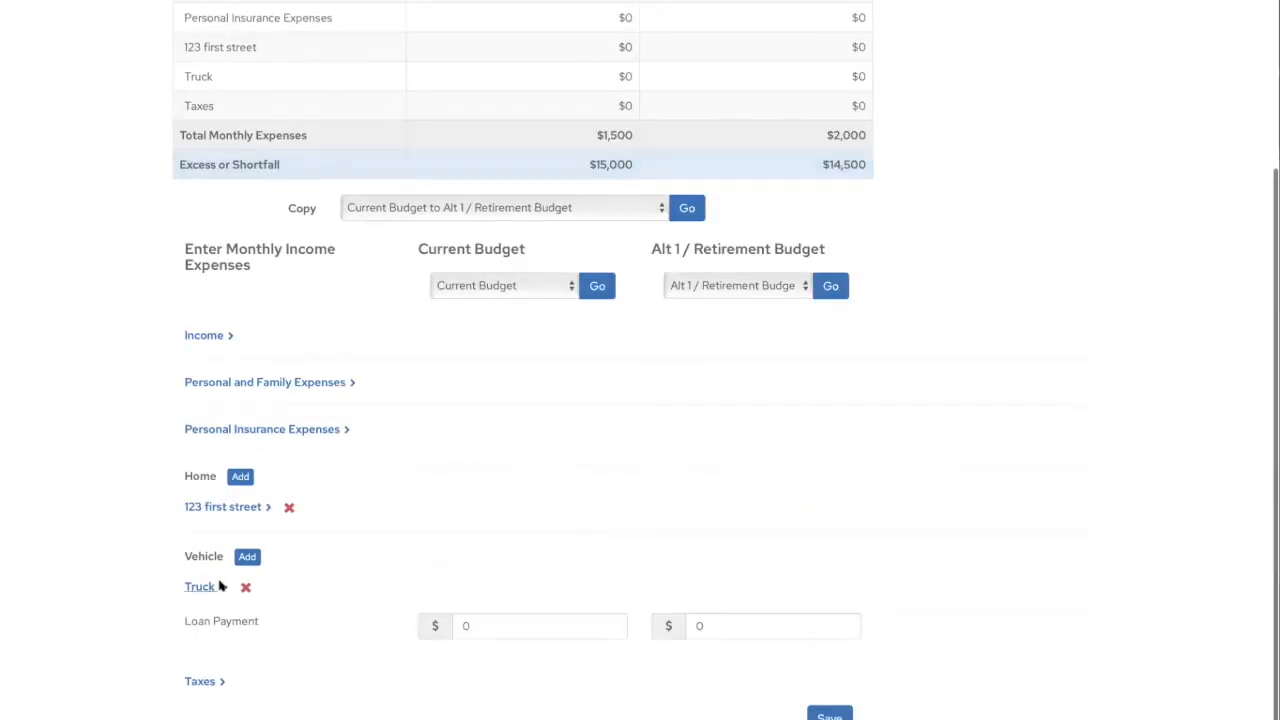
scroll(522, 567, down, 2)
scroll(522, 567, down, 1)
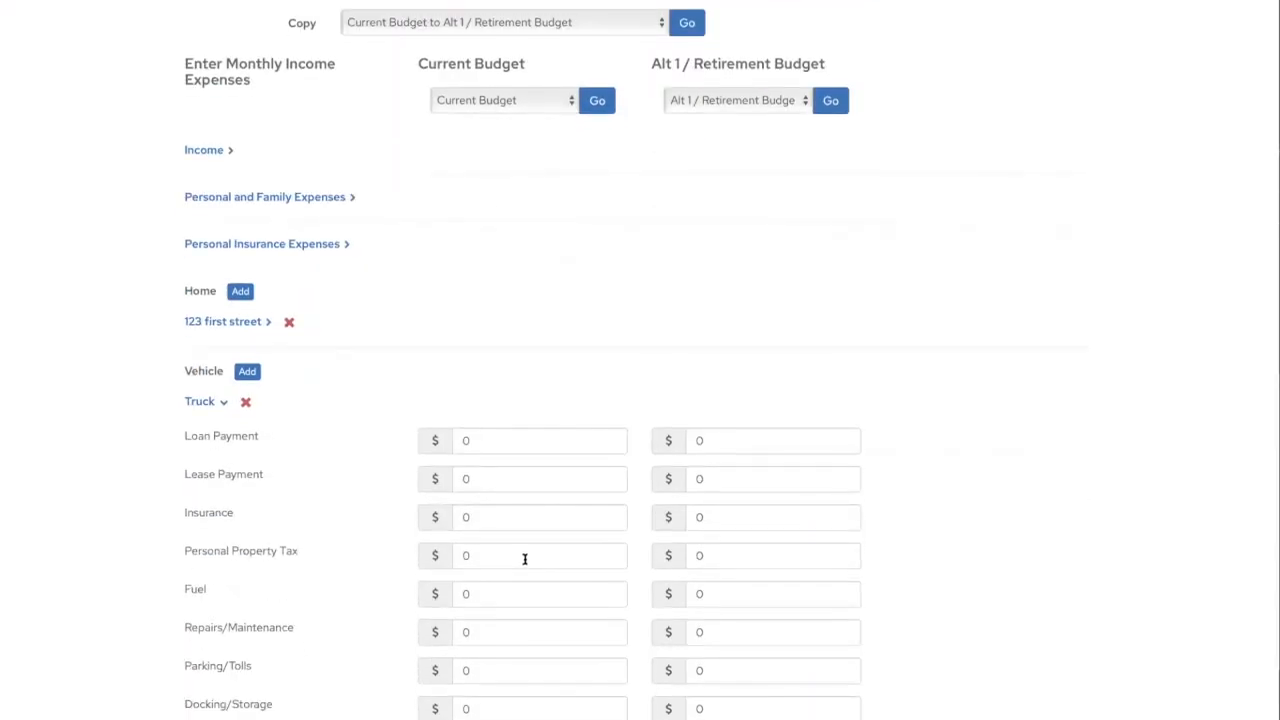
scroll(522, 557, down, 2)
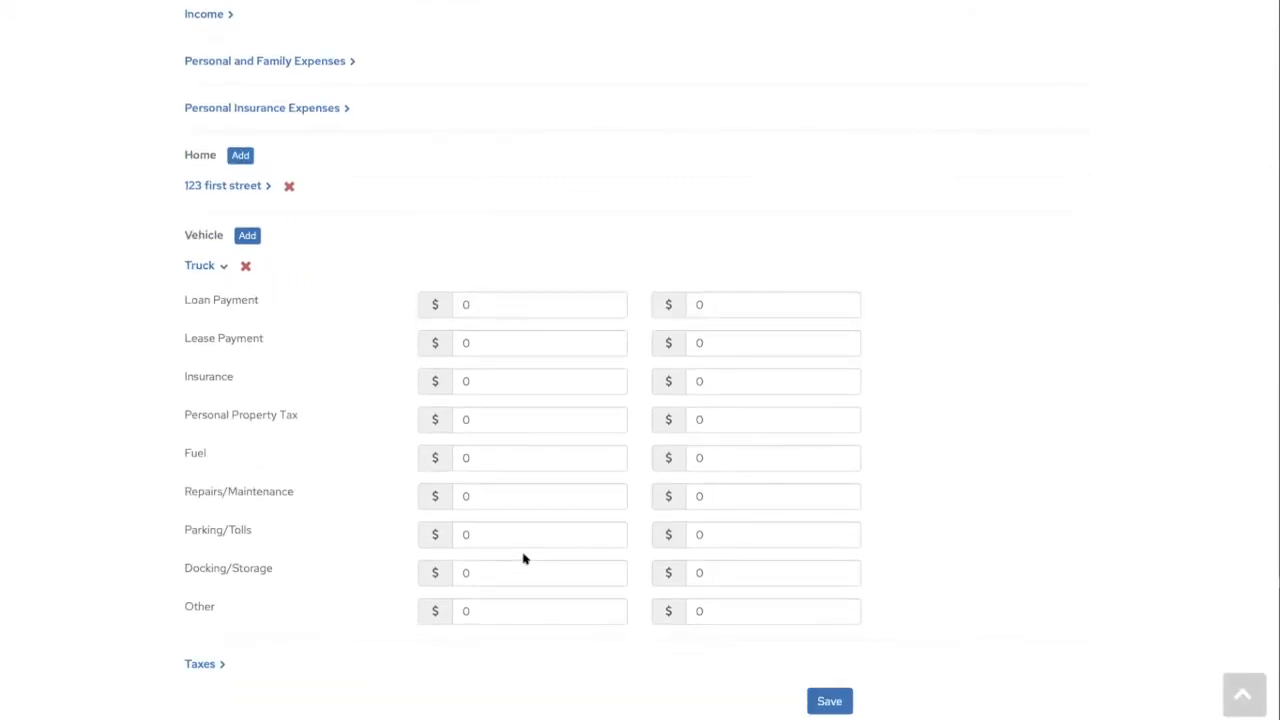
scroll(504, 529, up, 2)
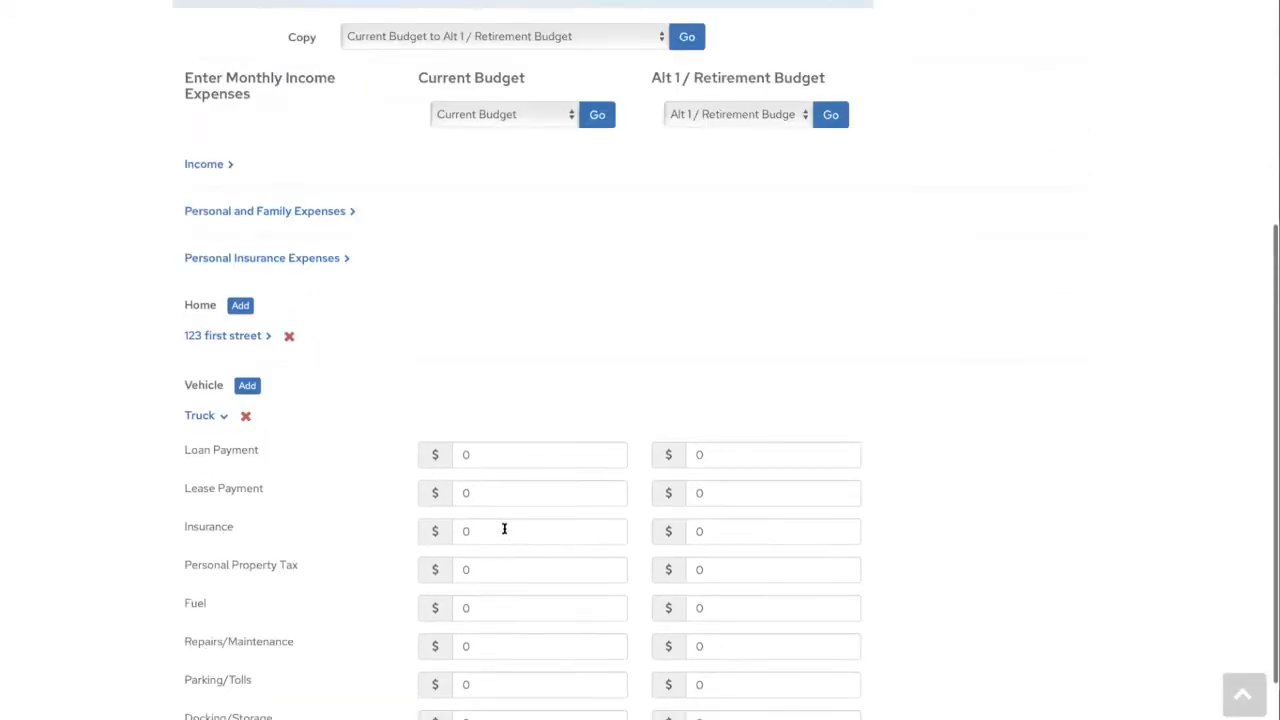
scroll(504, 529, up, 4)
Expand the Taxes section below the Truck expenses and examine its tax lines
scroll(465, 538, down, 1)
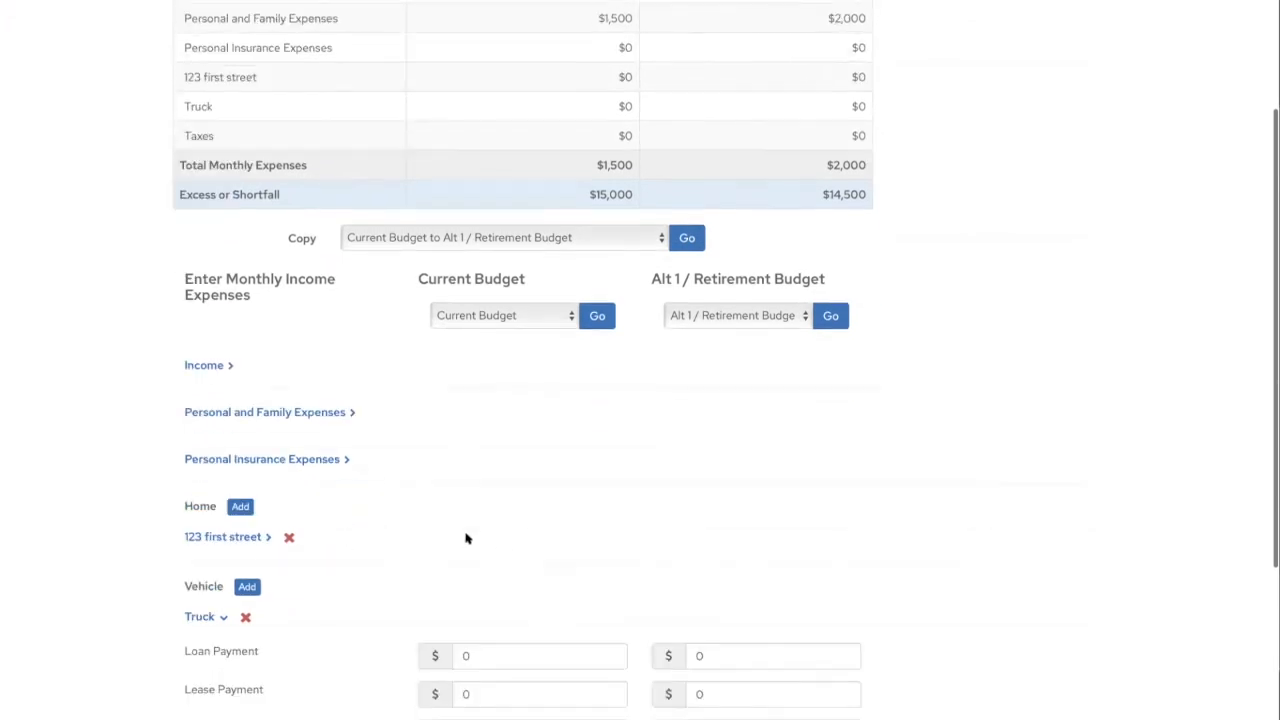
scroll(466, 538, down, 4)
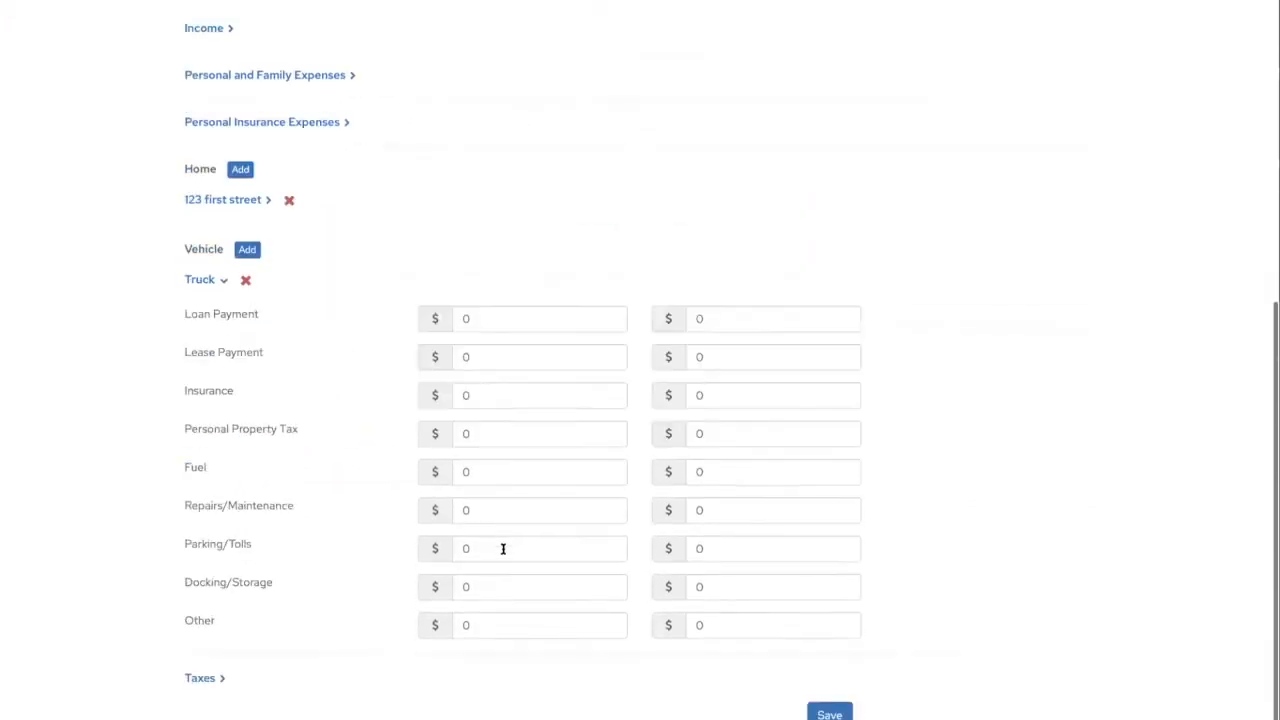
click(200, 638)
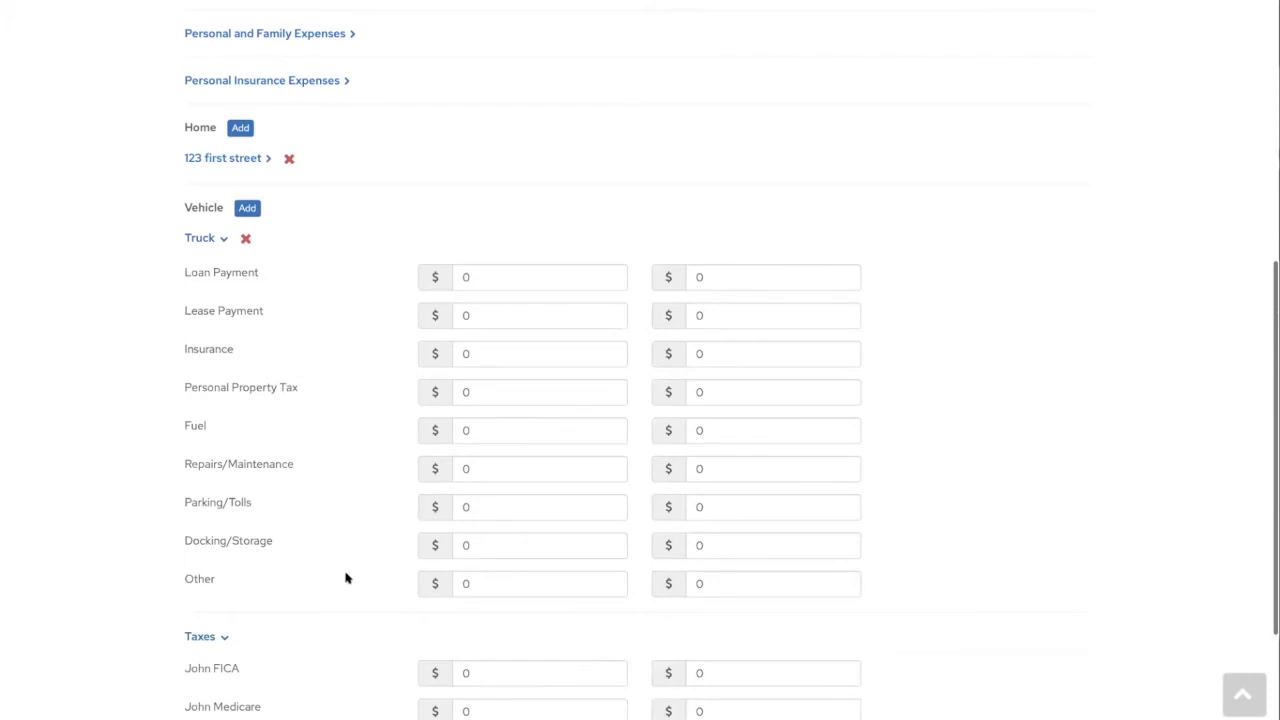
scroll(346, 578, down, 2)
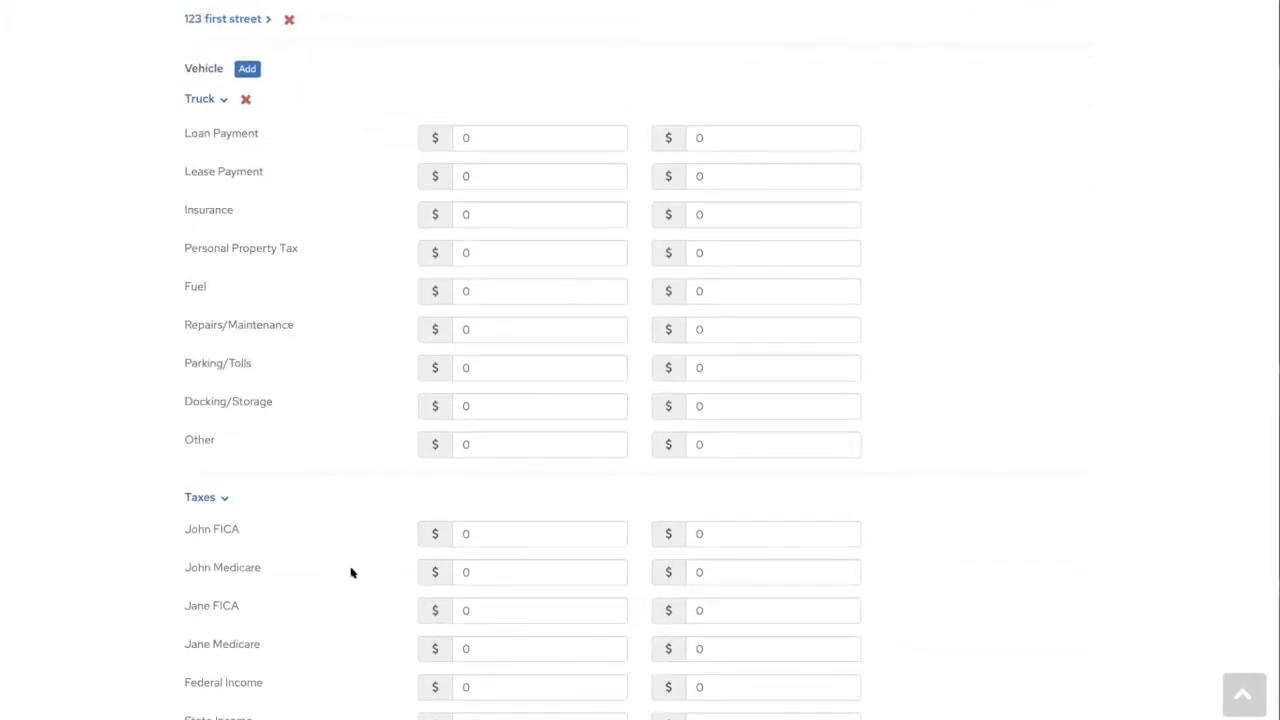
Expand the Income section and review the worksheet's entries from the income items through to Taxes
scroll(344, 564, up, 5)
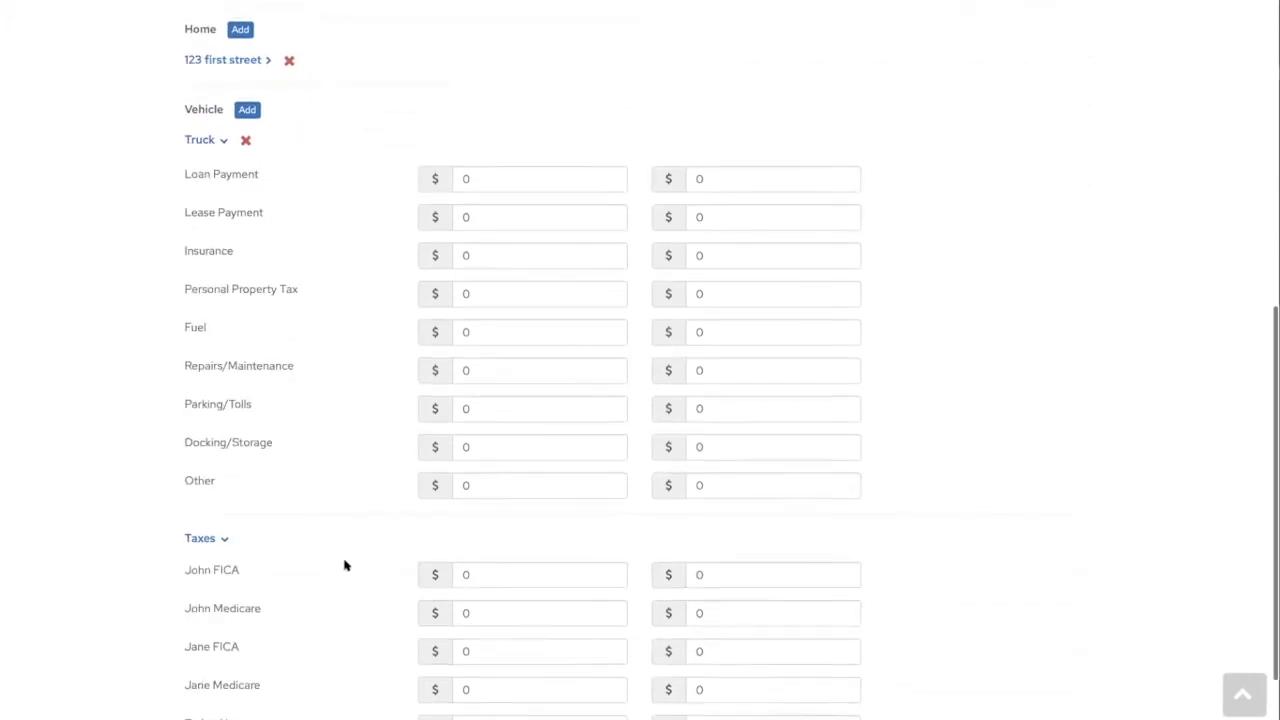
click(216, 317)
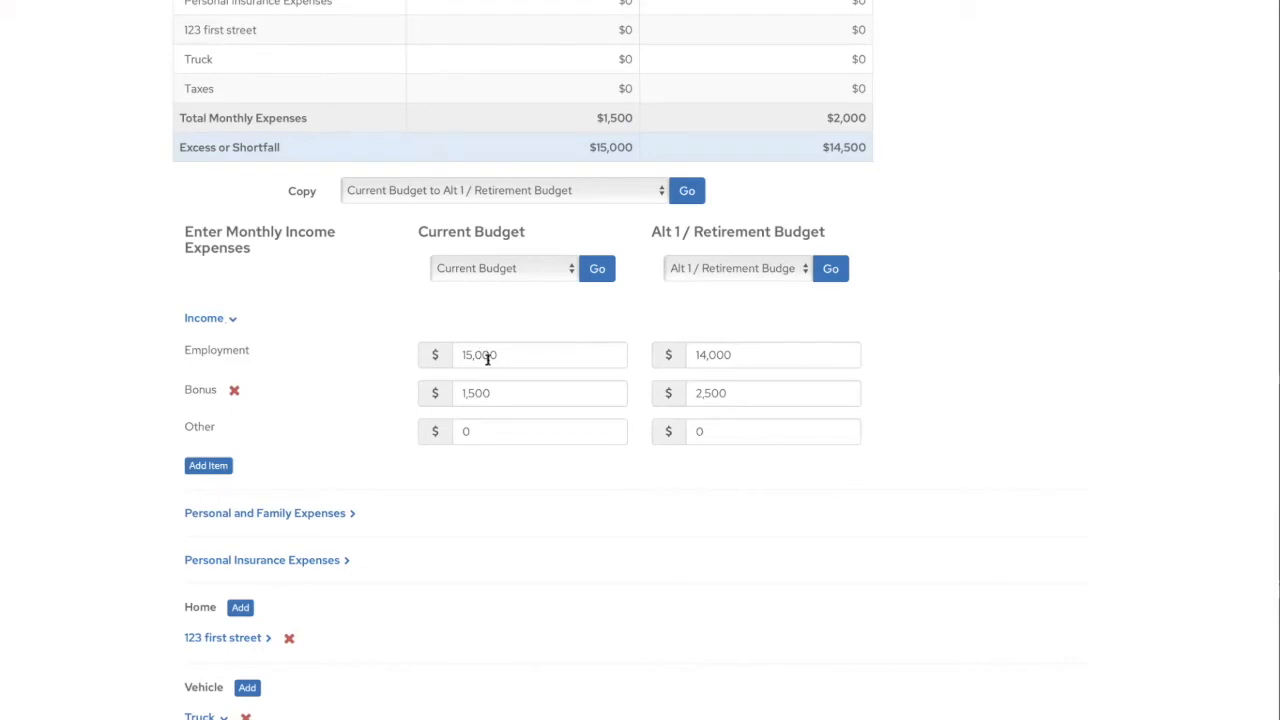
scroll(400, 496, down, 1)
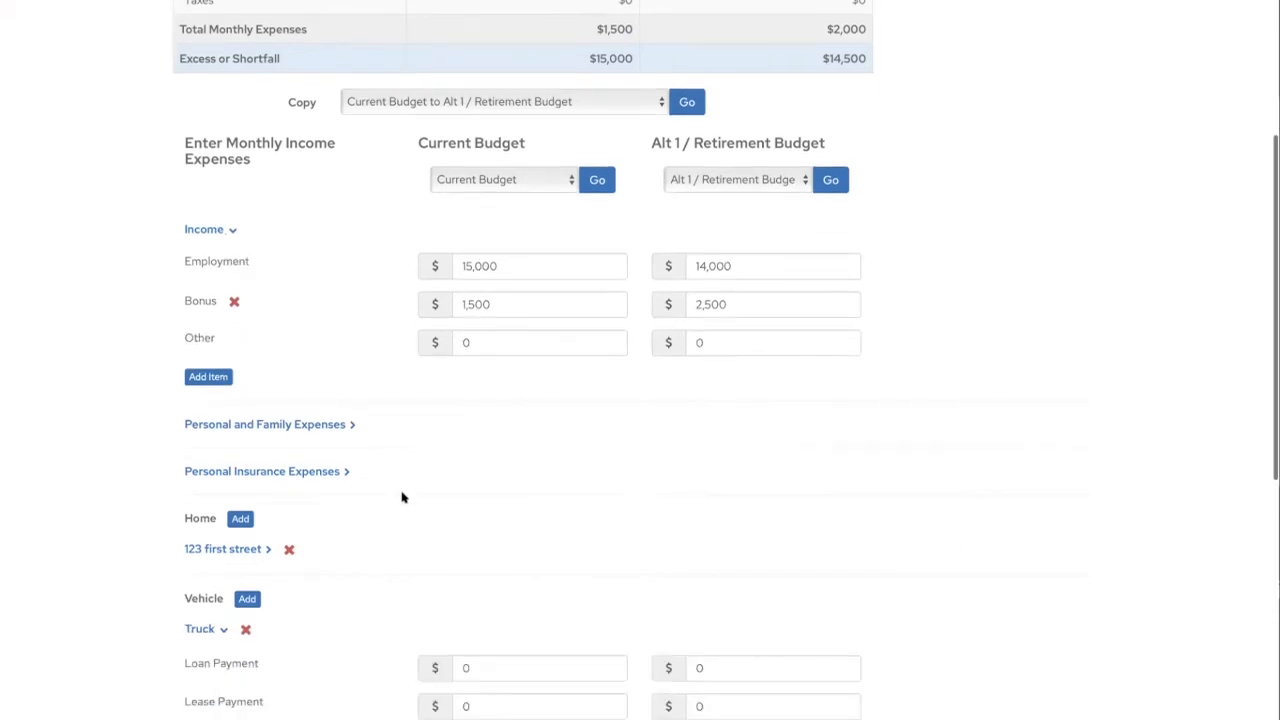
scroll(402, 497, down, 8)
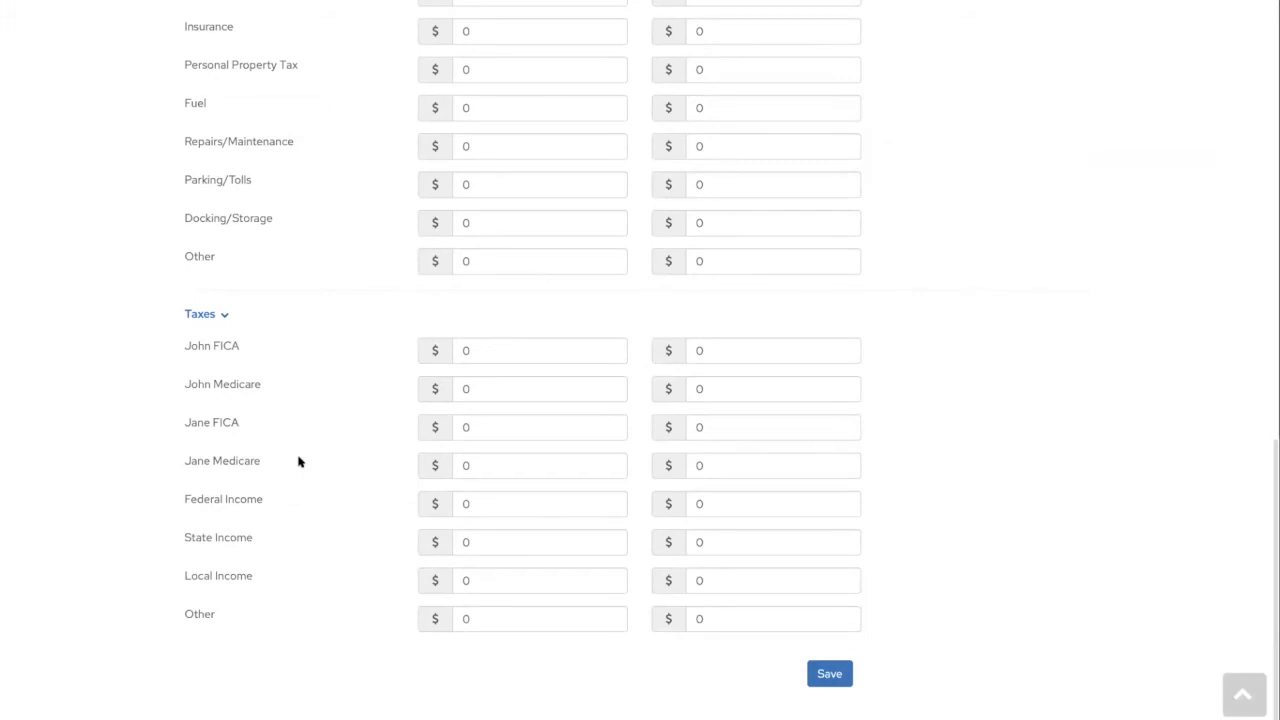
scroll(330, 455, up, 10)
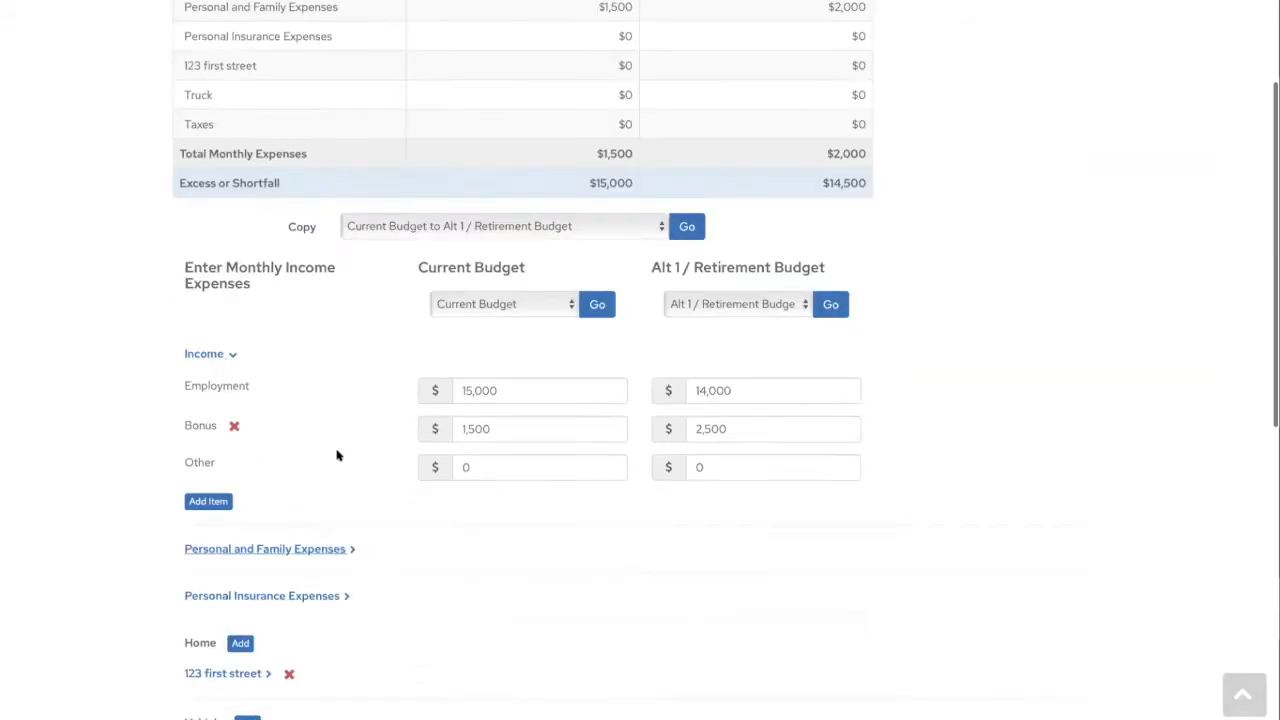
scroll(473, 642, down, 10)
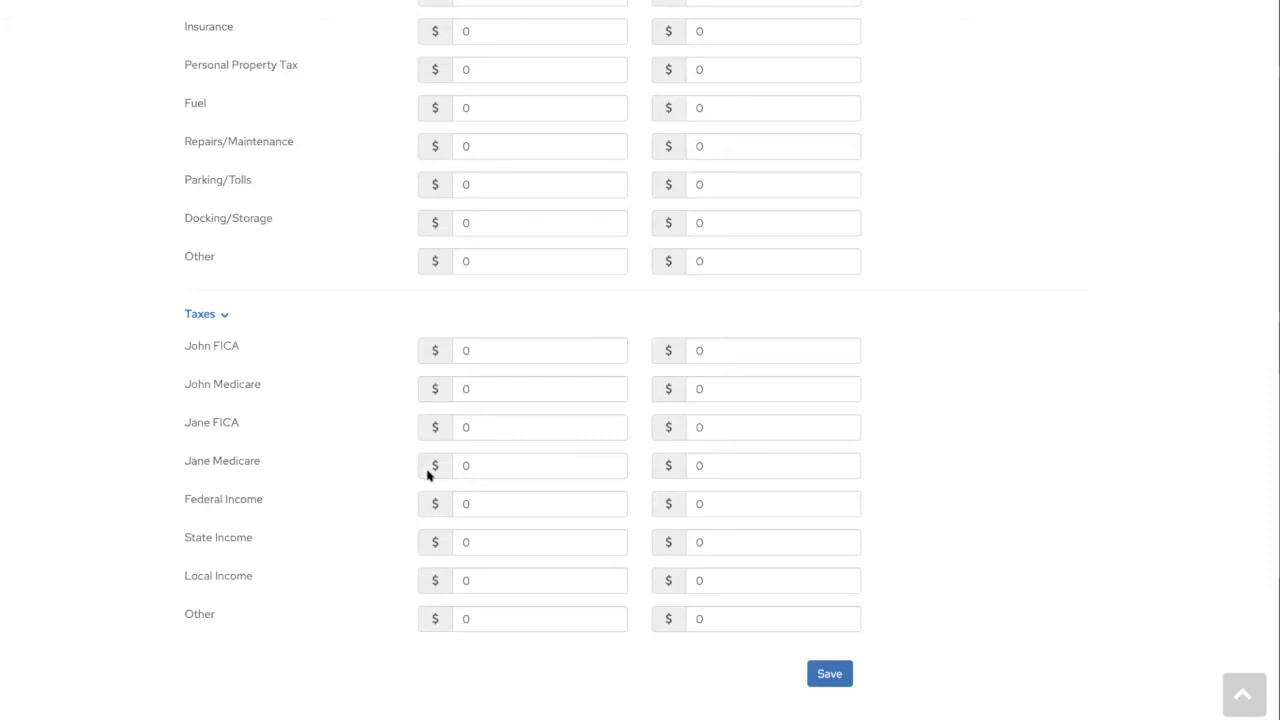
scroll(313, 501, up, 1)
scroll(313, 501, up, 4)
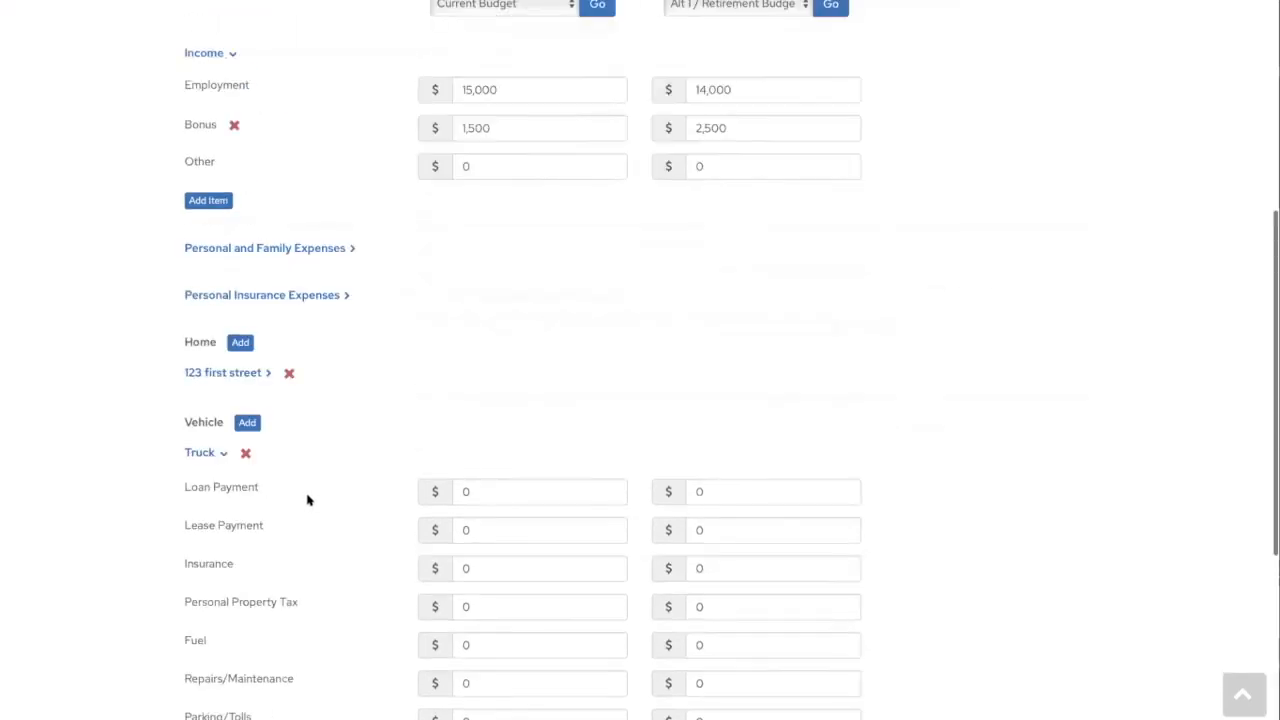
Save the budget worksheet and review the updated income and expense summary and the category list
scroll(310, 500, down, 5)
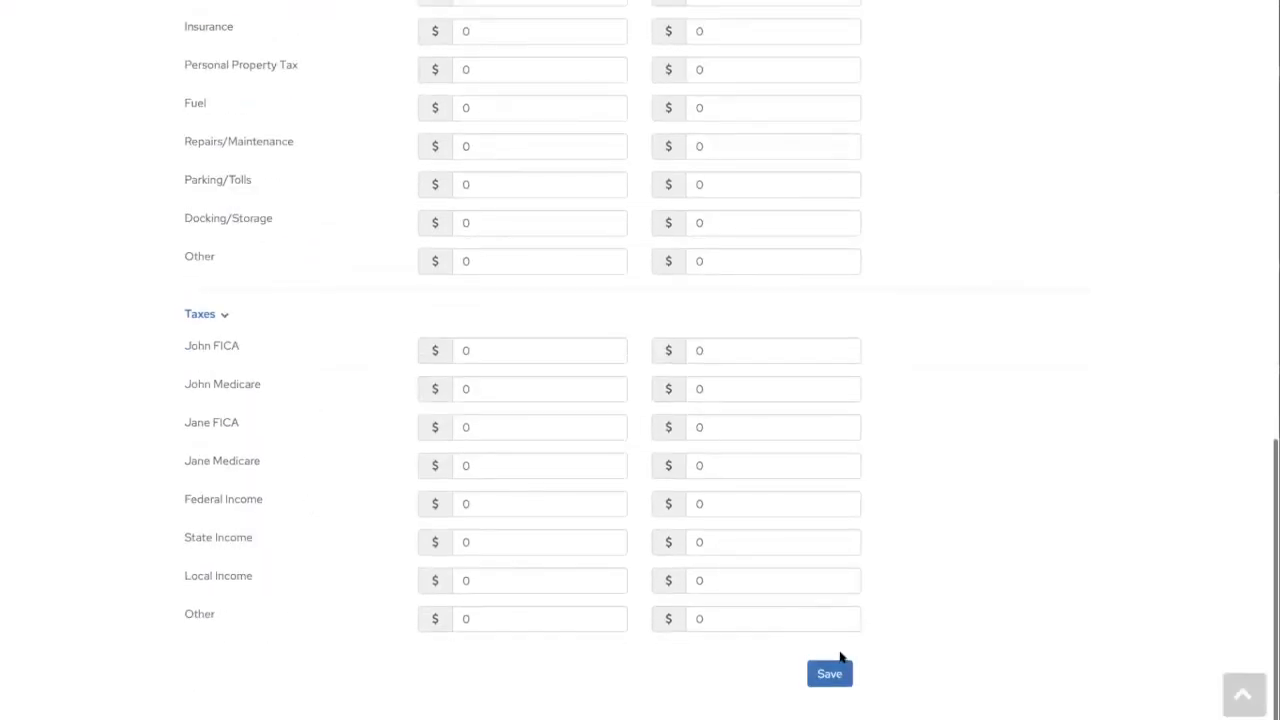
click(833, 675)
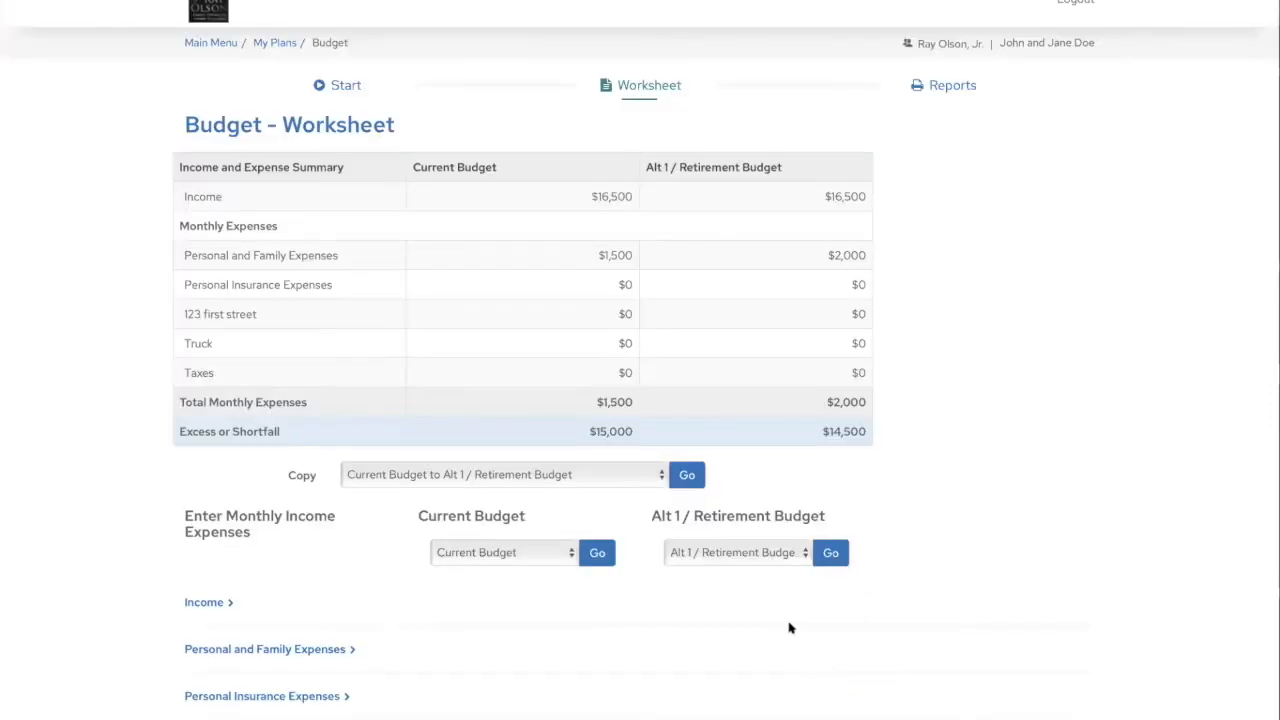
scroll(789, 628, down, 2)
scroll(759, 626, down, 1)
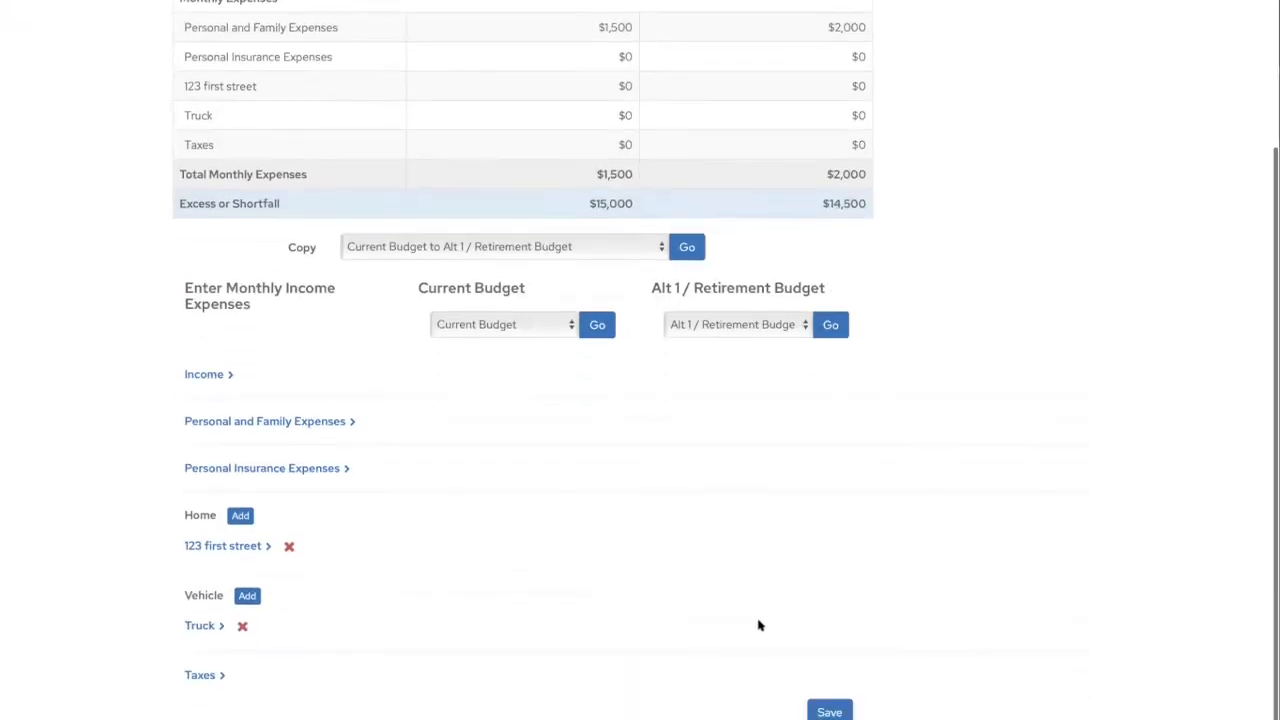
scroll(670, 565, up, 2)
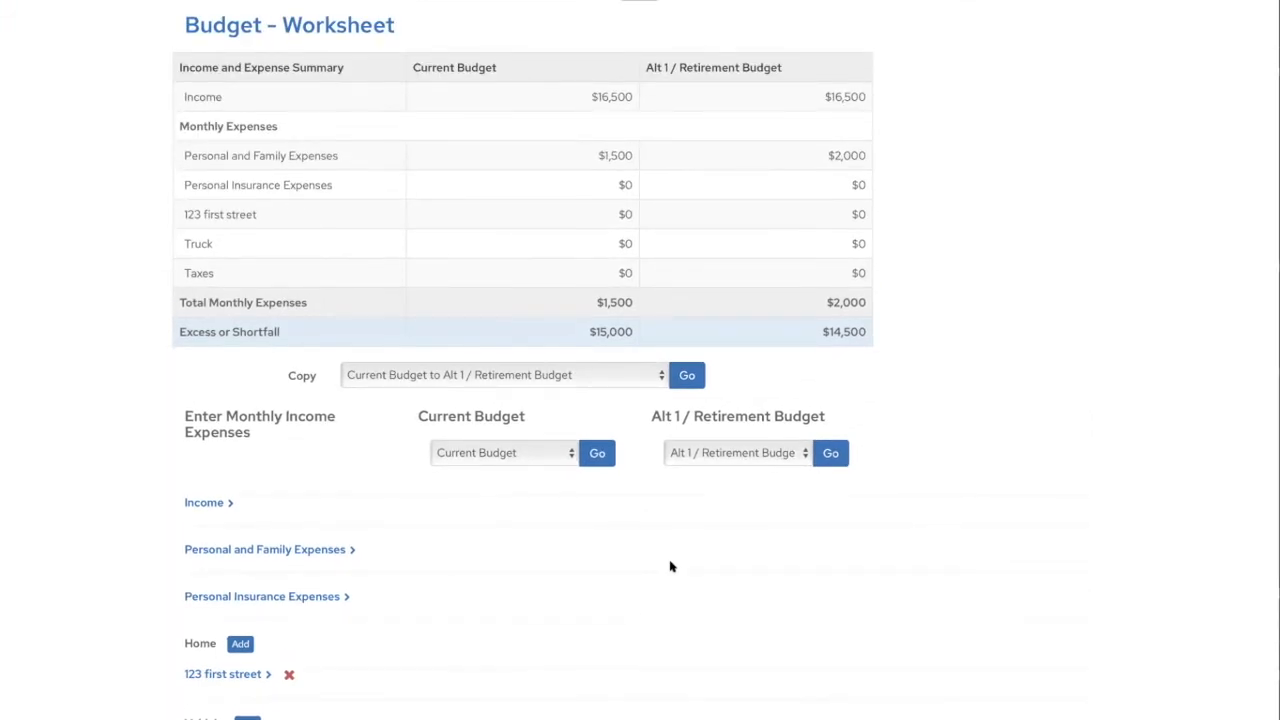
scroll(680, 568, up, 2)
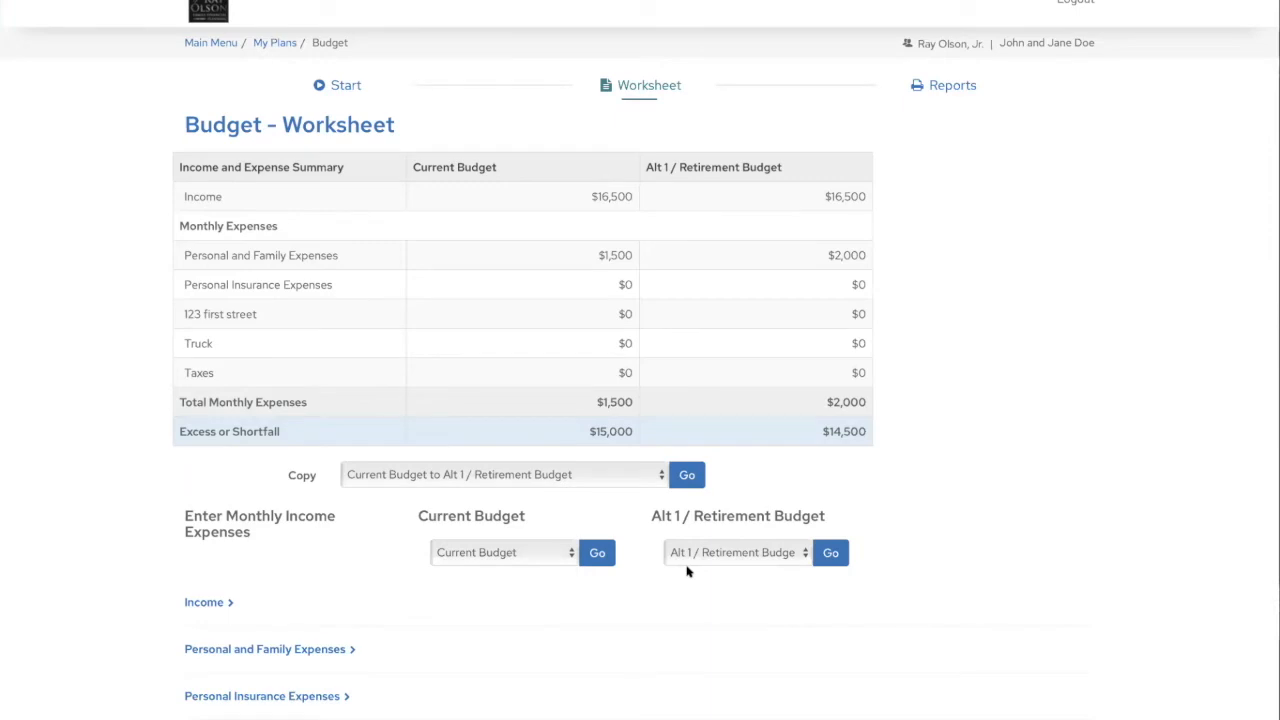
scroll(696, 609, down, 2)
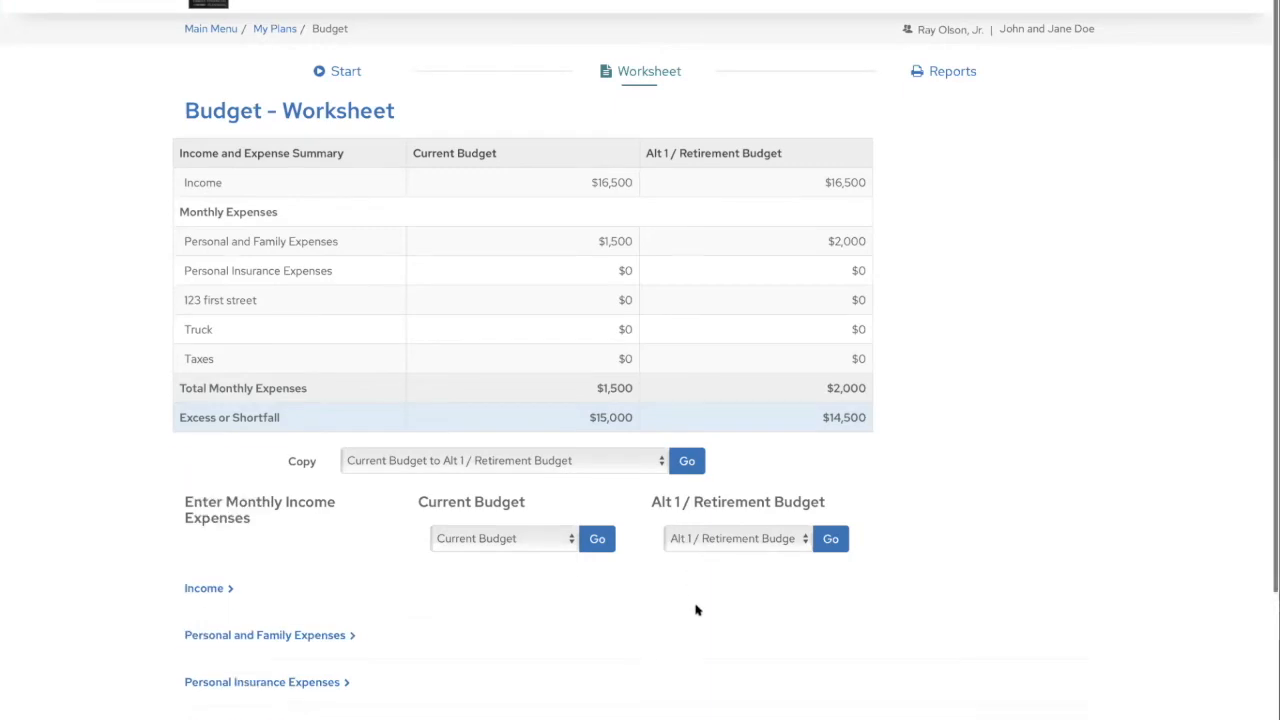
Set the Employment income to 12,000 in the Alt 1 / Retirement Budget and save the worksheet
click(212, 497)
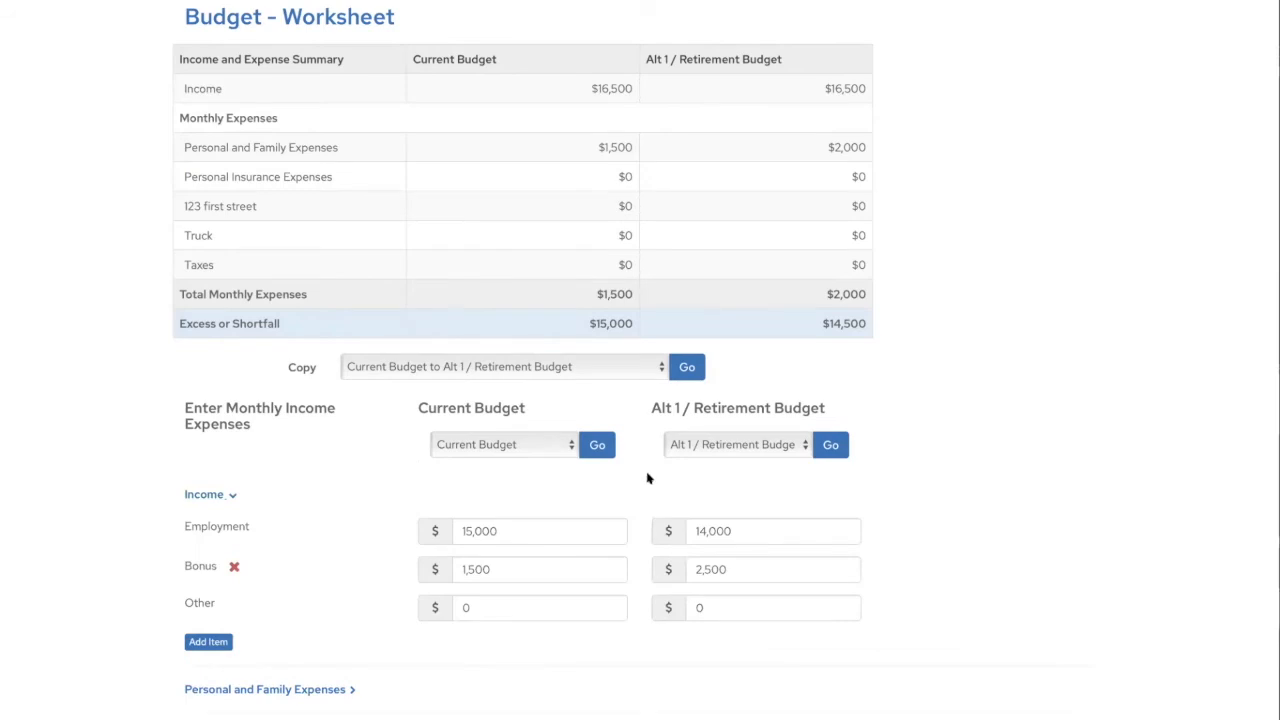
scroll(600, 282, up, 2)
scroll(598, 282, down, 1)
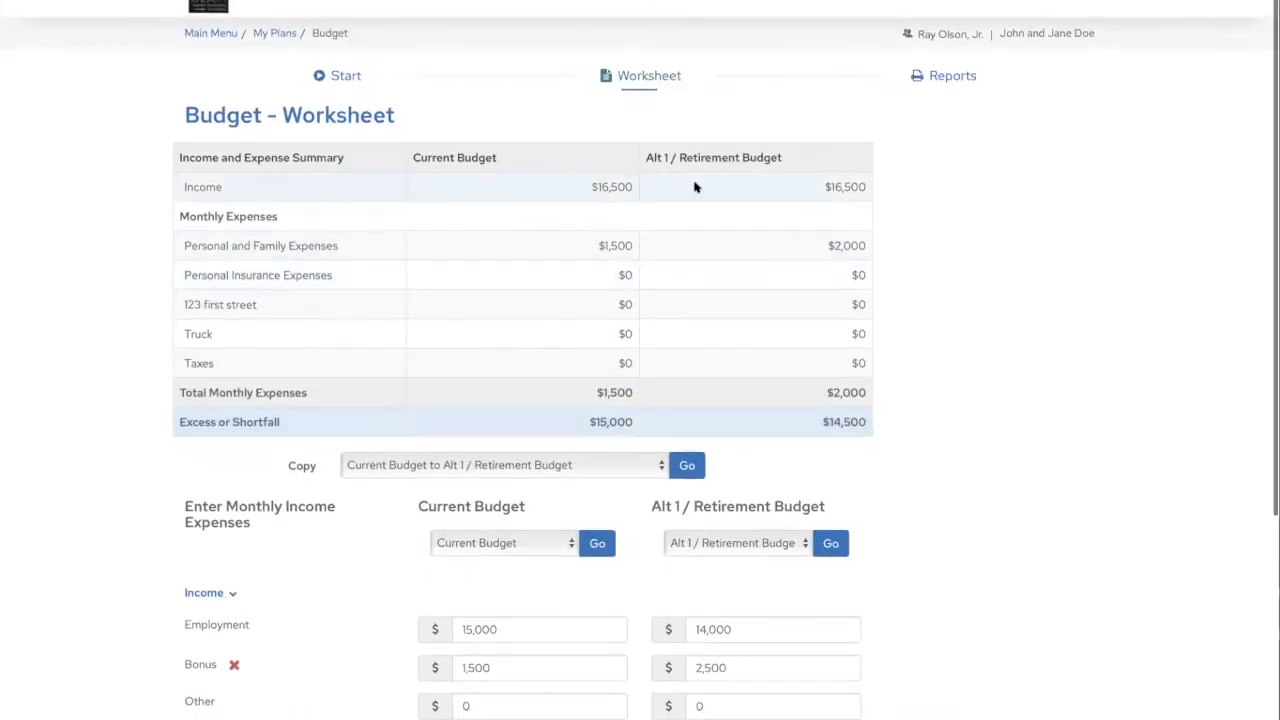
scroll(877, 309, down, 1)
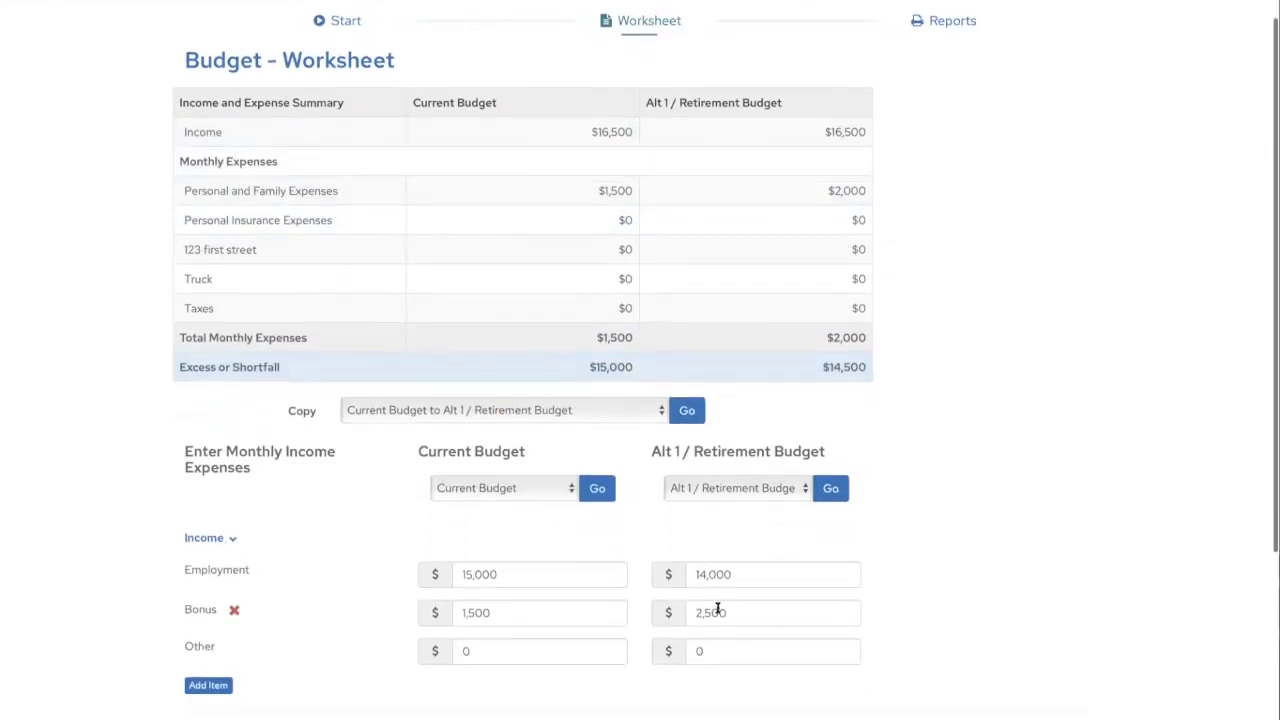
click(705, 574)
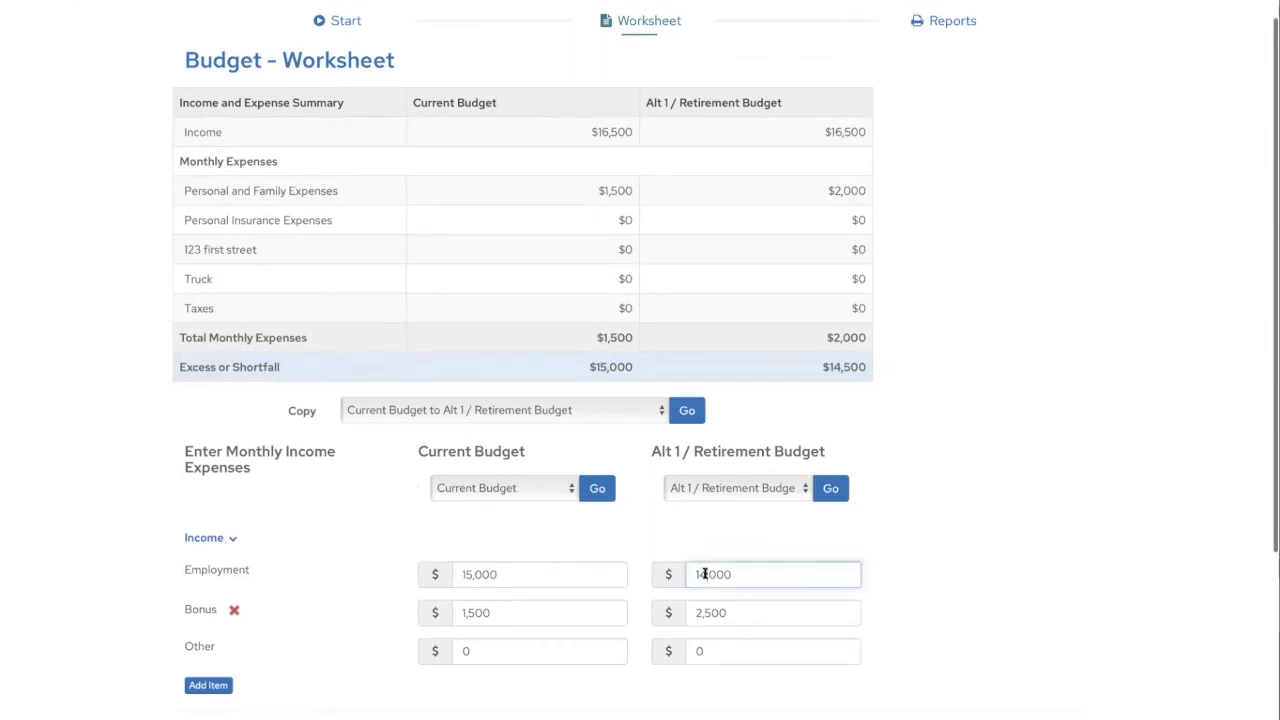
key(BackSpace)
text(2)
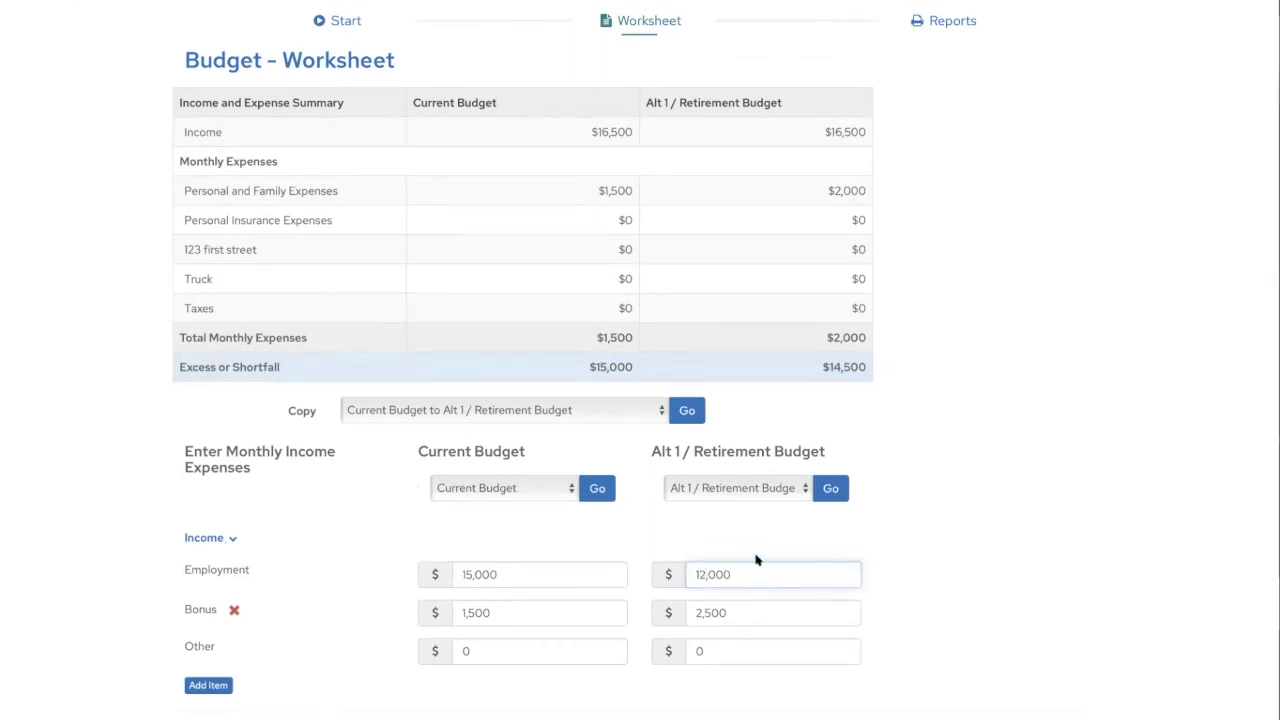
scroll(800, 600, down, 4)
click(831, 672)
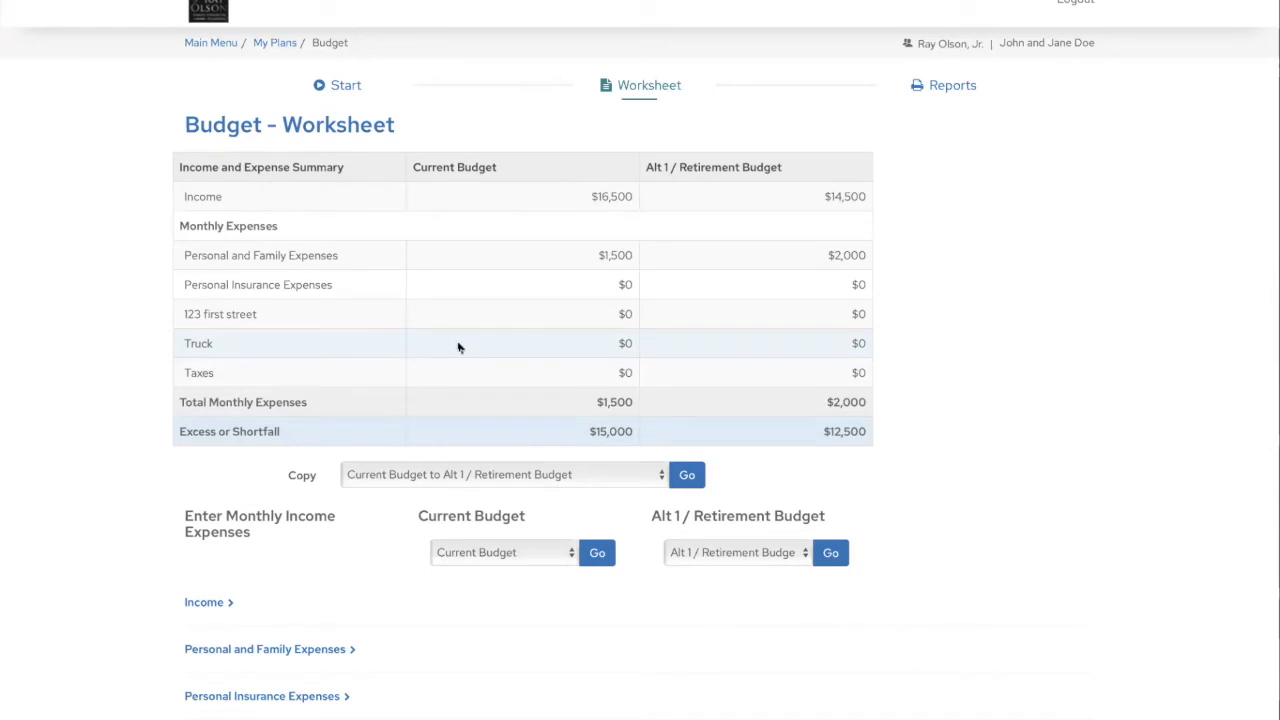
Open the budget reports and examine the available report types and their budget selection options
click(936, 88)
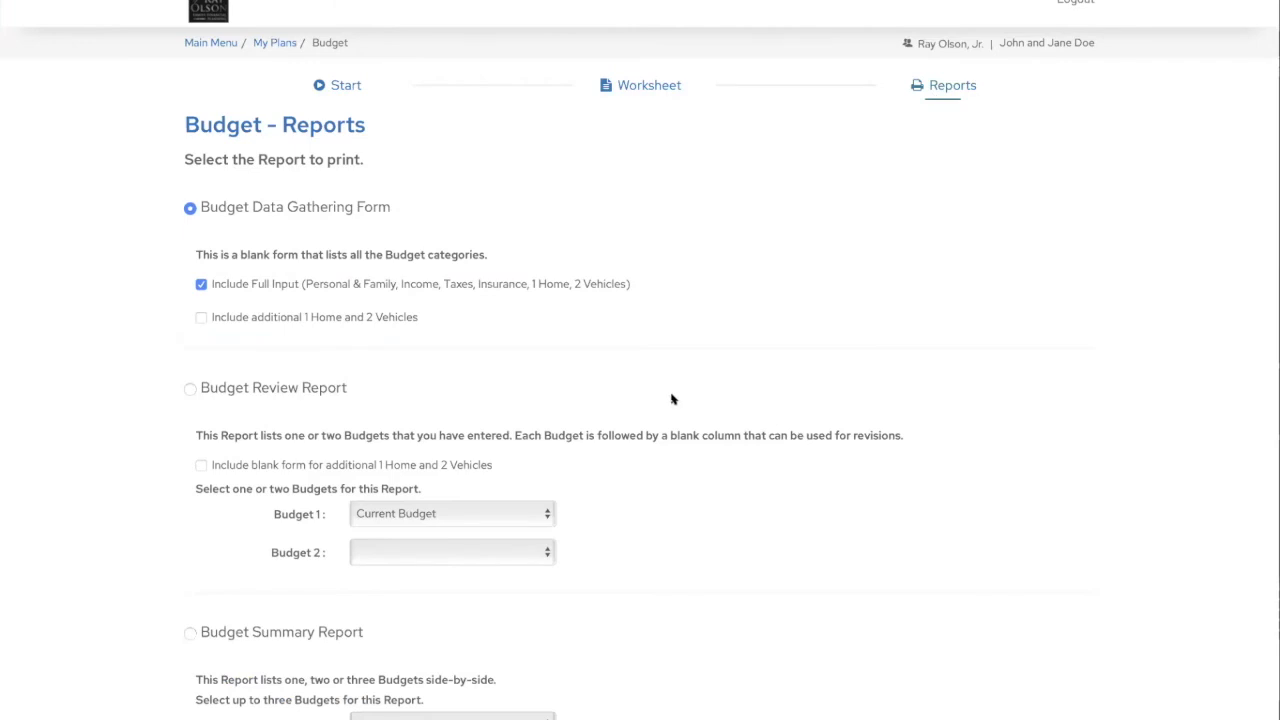
scroll(672, 399, down, 2)
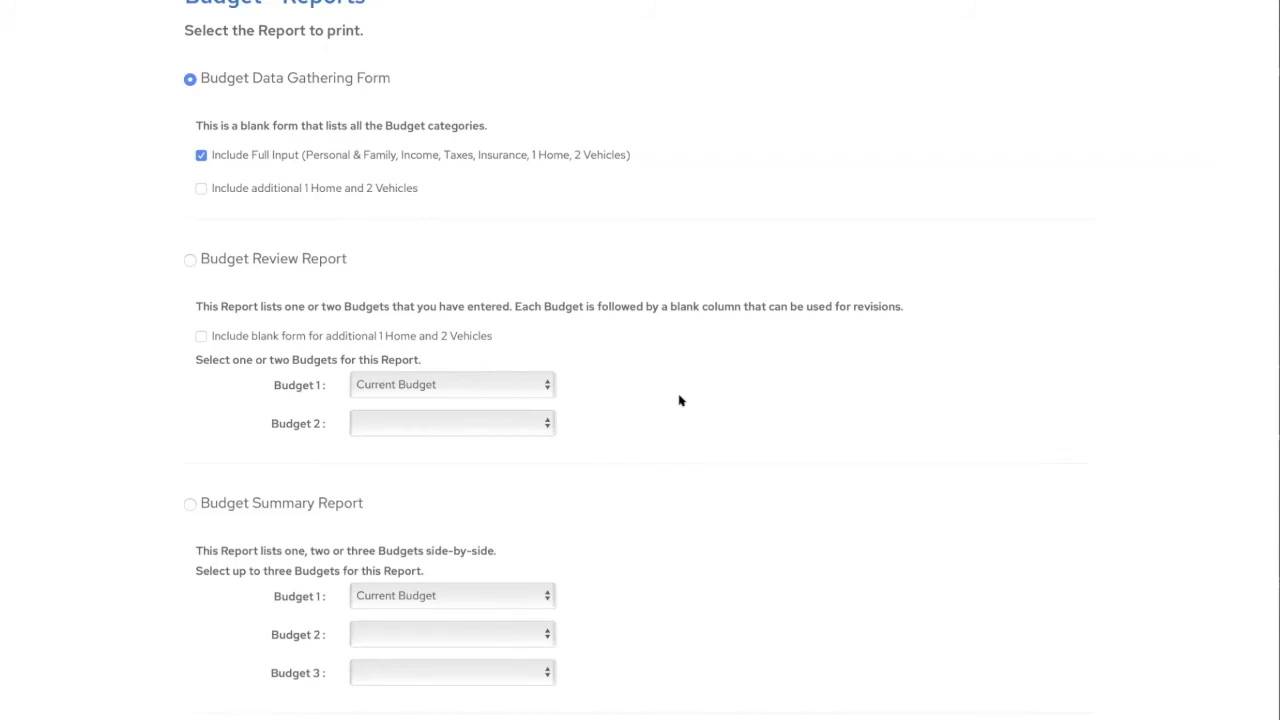
scroll(618, 388, up, 2)
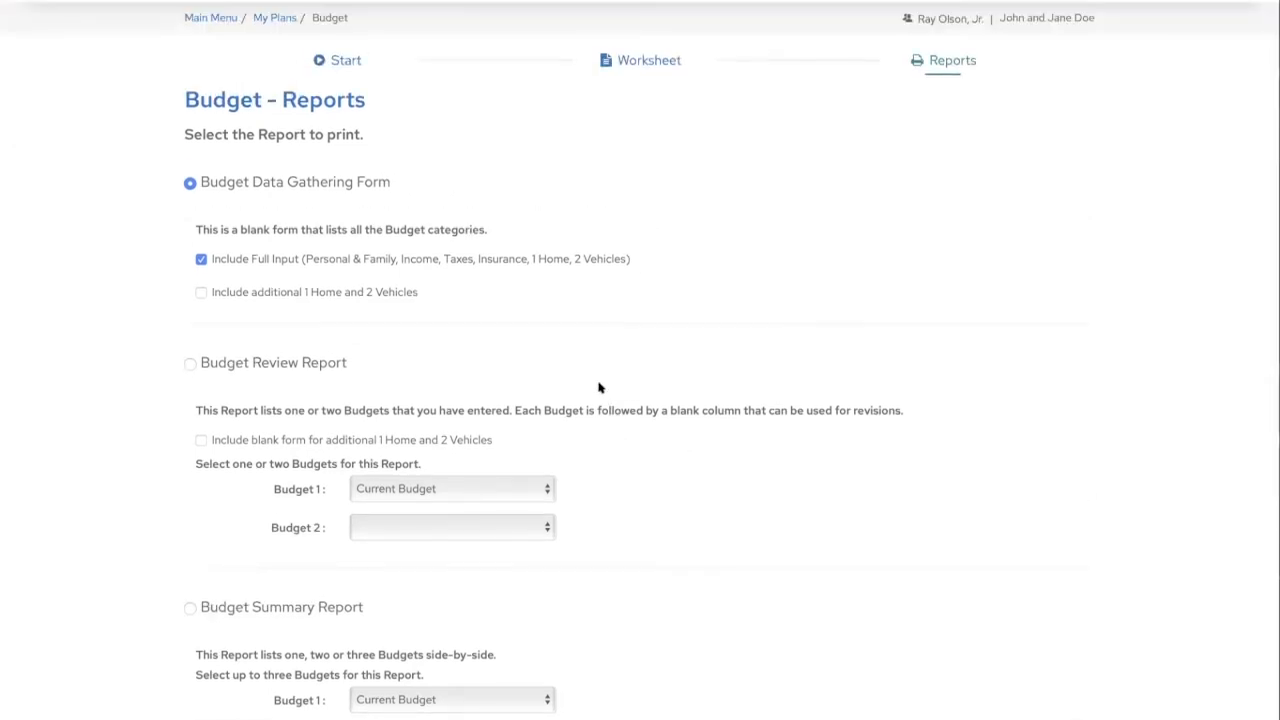
scroll(584, 381, down, 1)
scroll(586, 380, up, 2)
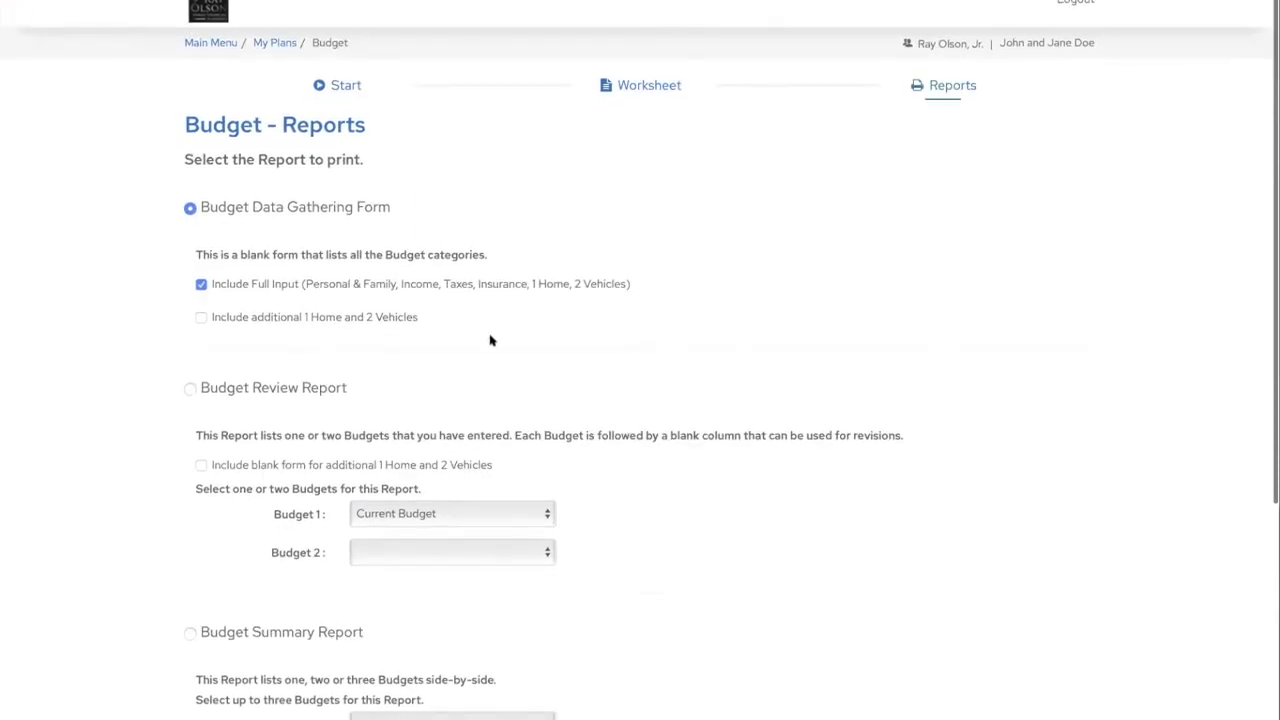
scroll(491, 340, down, 2)
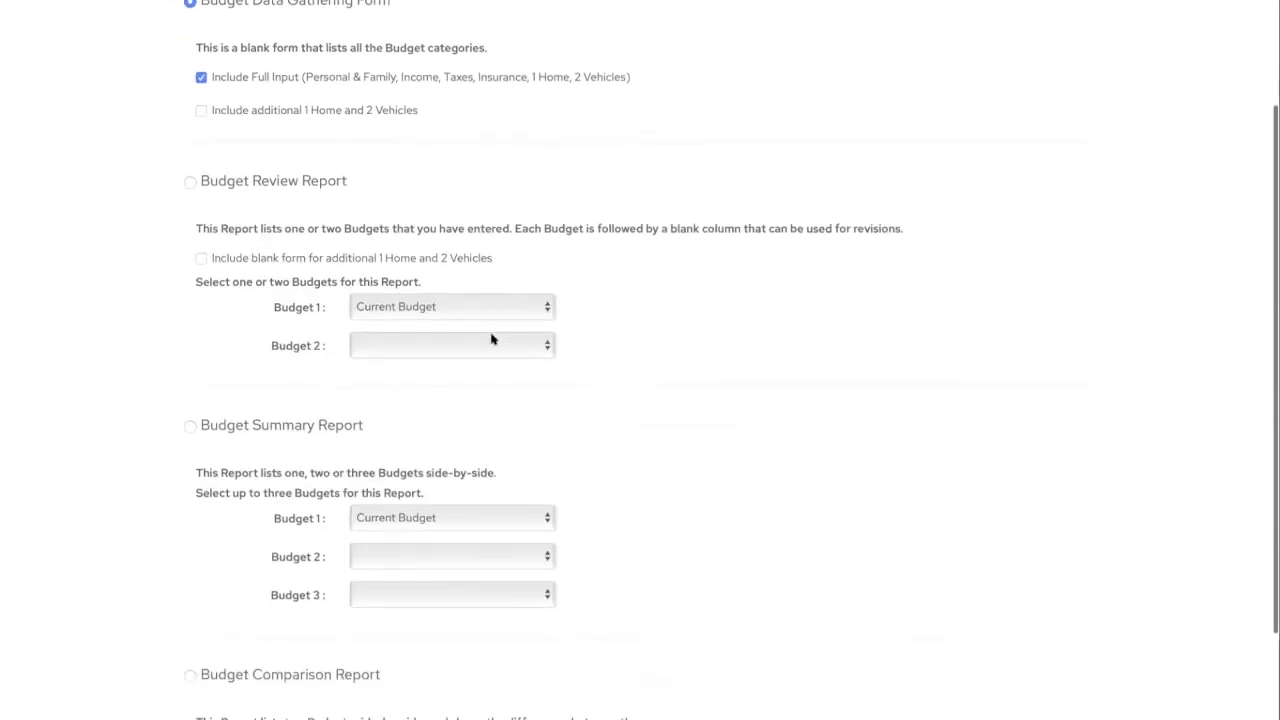
scroll(491, 340, down, 1)
scroll(530, 345, up, 1)
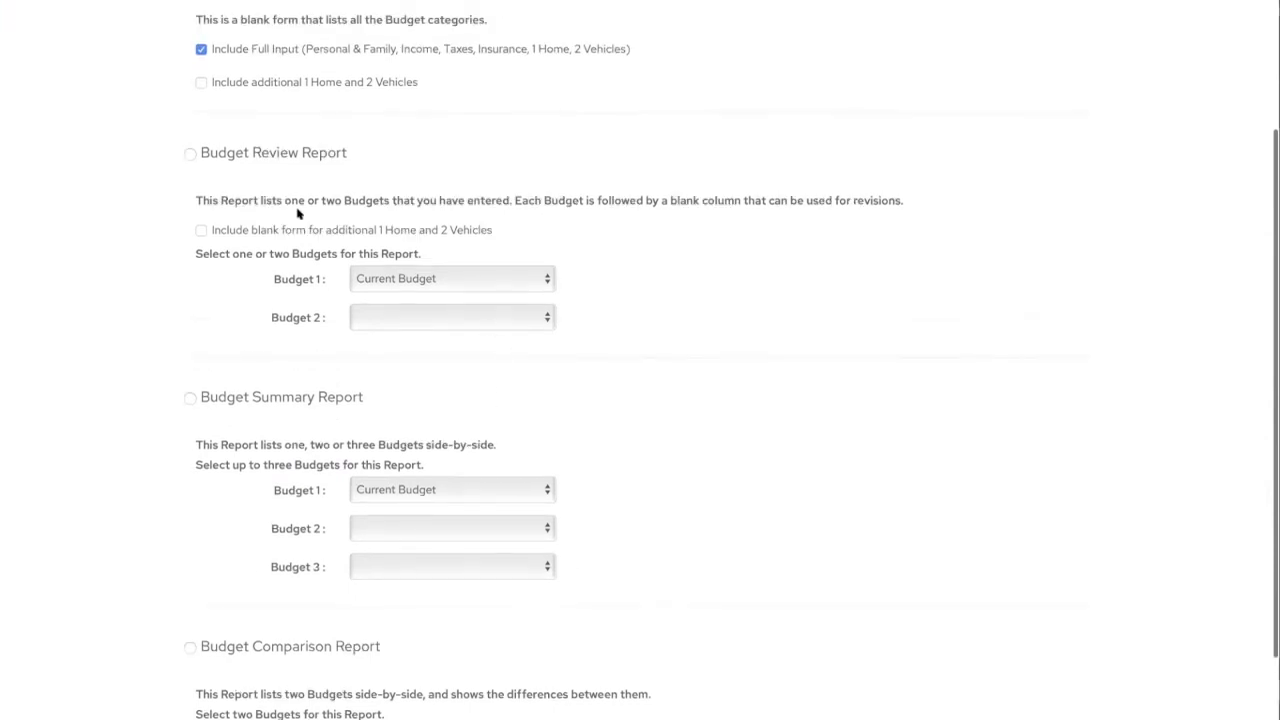
Select the Budget Review Report as the report to print
click(190, 155)
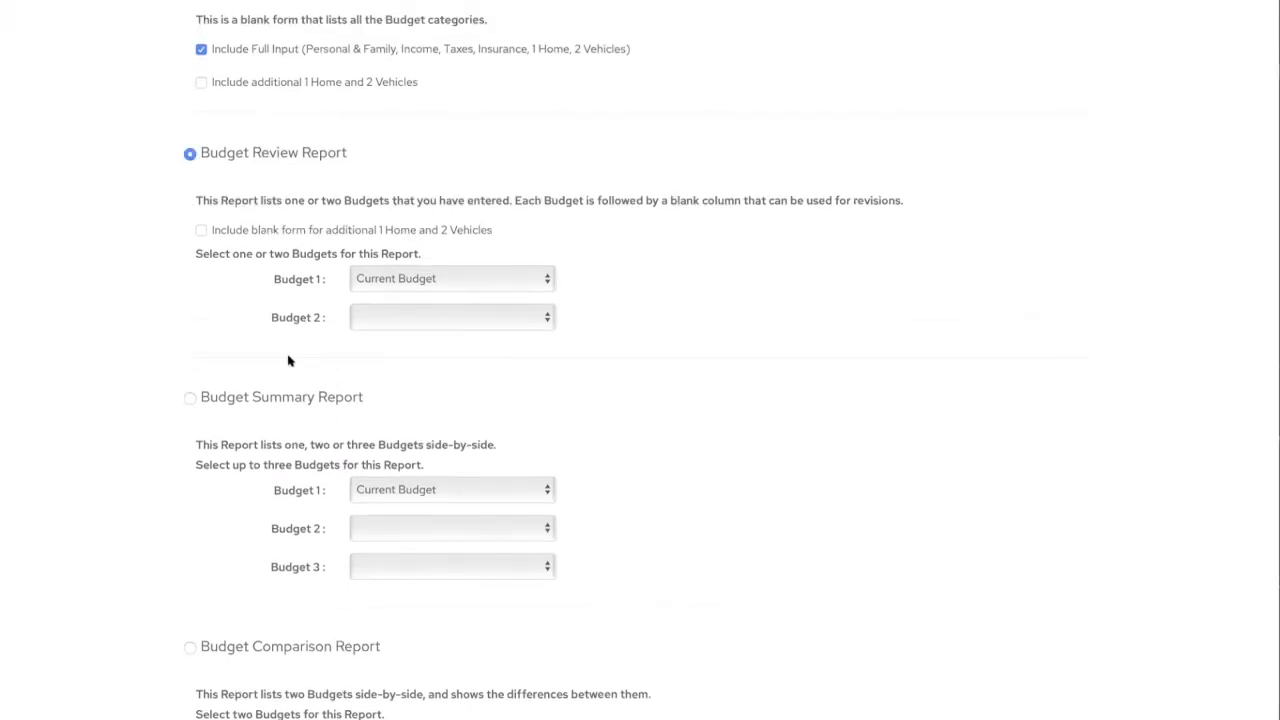
scroll(291, 359, down, 1)
scroll(291, 359, down, 1)
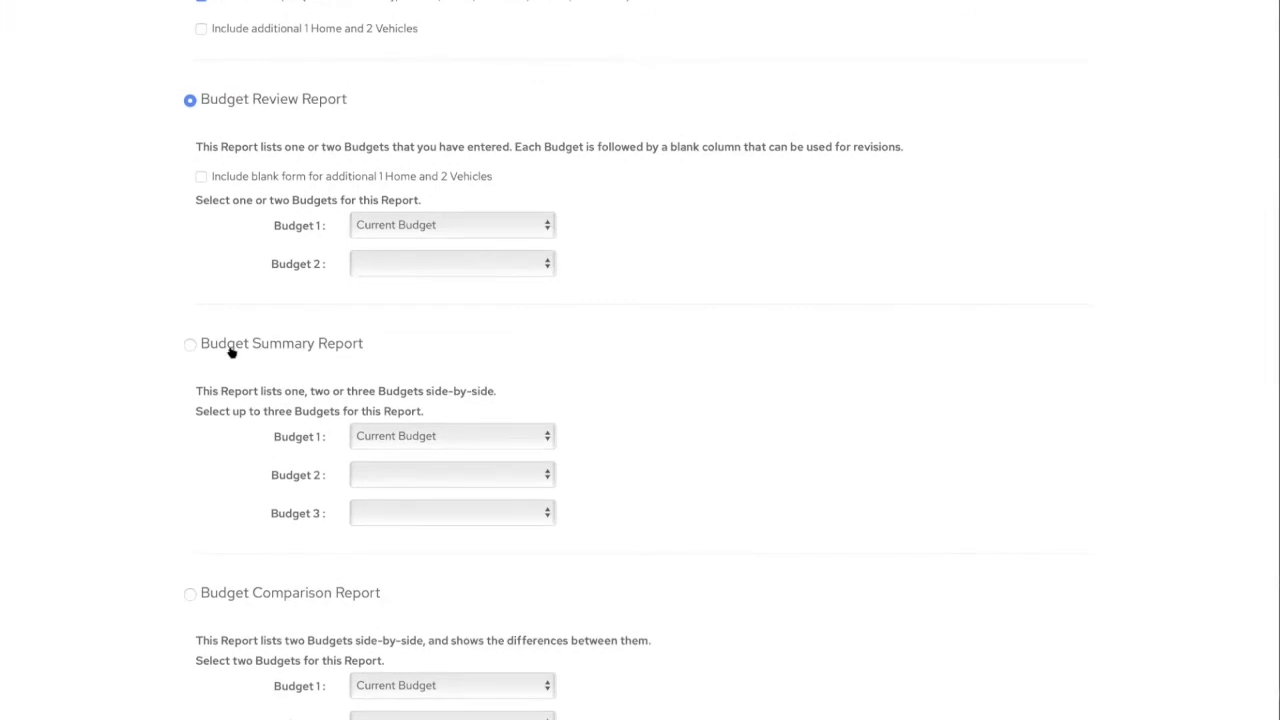
Choose the Budget Summary Report with Alternative 2 Budget as its second budget
click(396, 475)
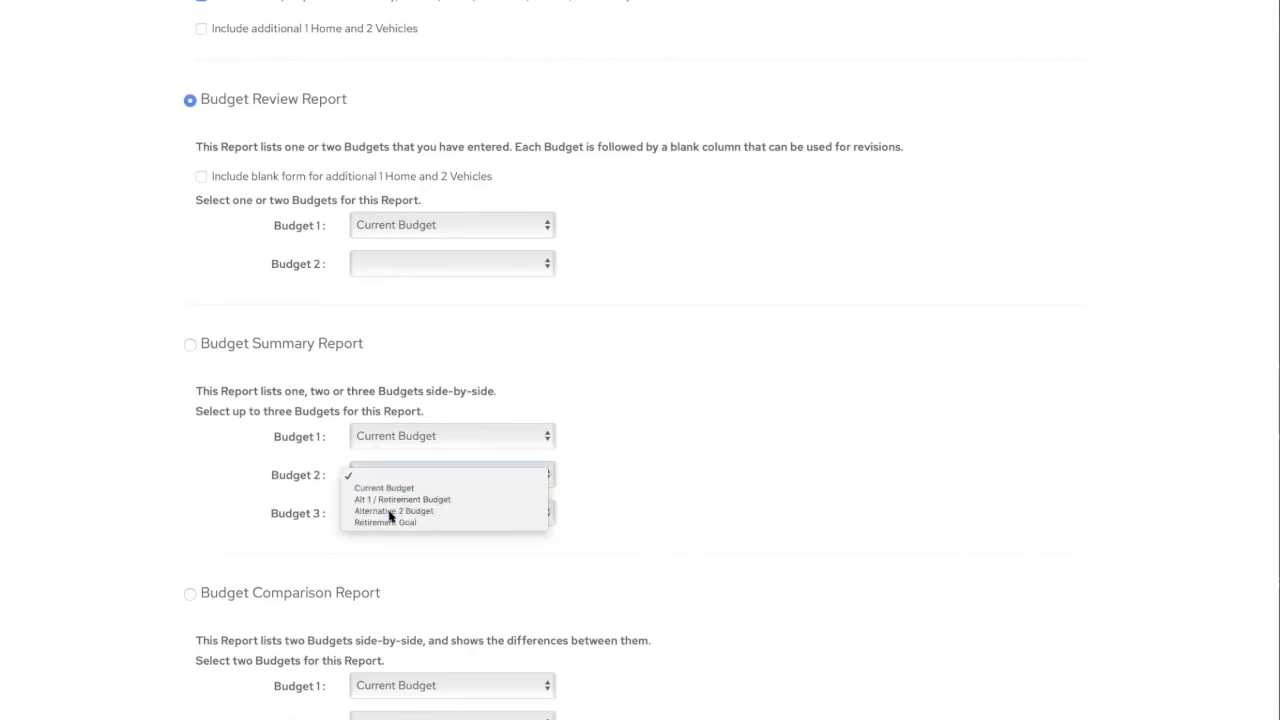
click(391, 512)
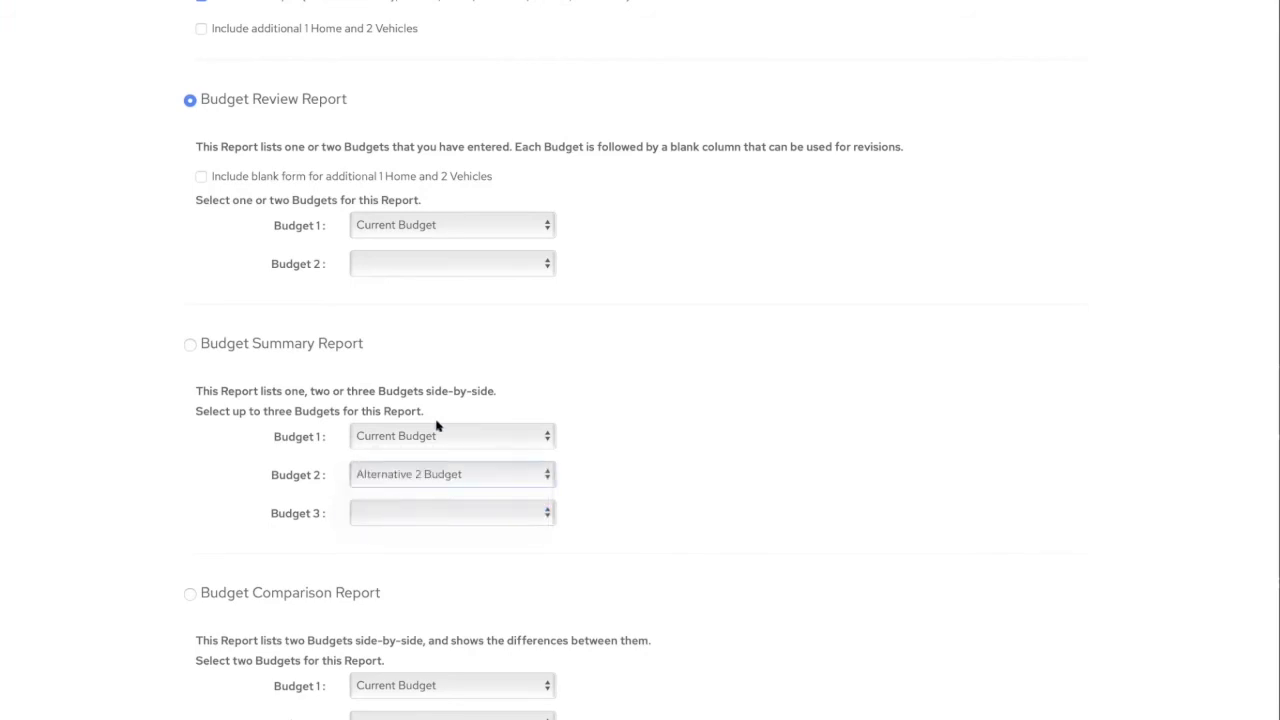
click(190, 344)
Set the second budget of the Budget Comparison Report to Alternative 2 Budget
scroll(237, 372, down, 3)
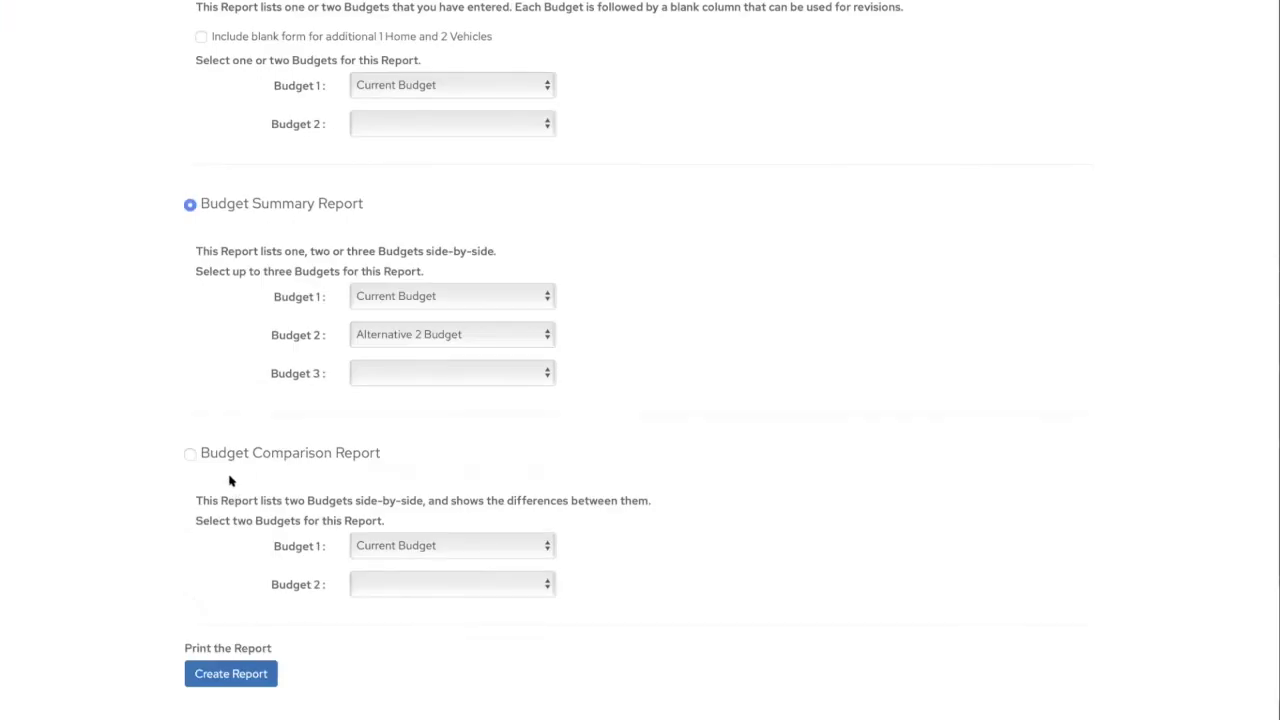
click(397, 583)
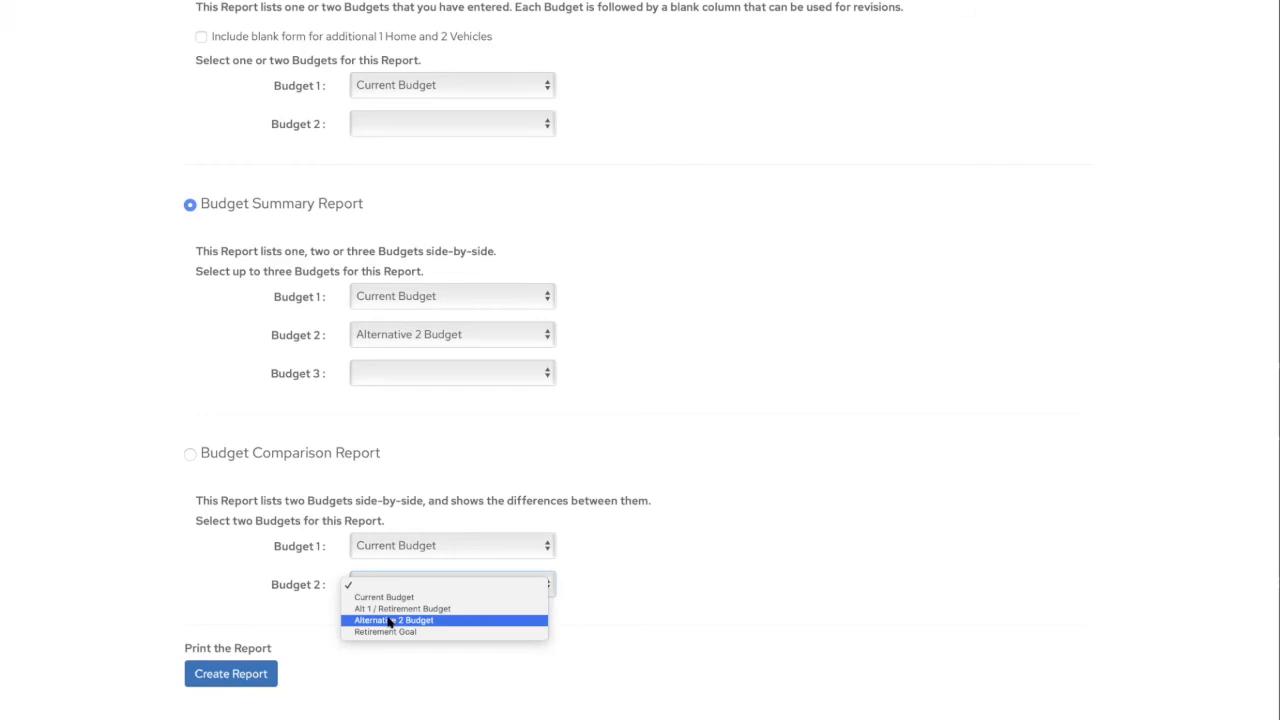
click(390, 620)
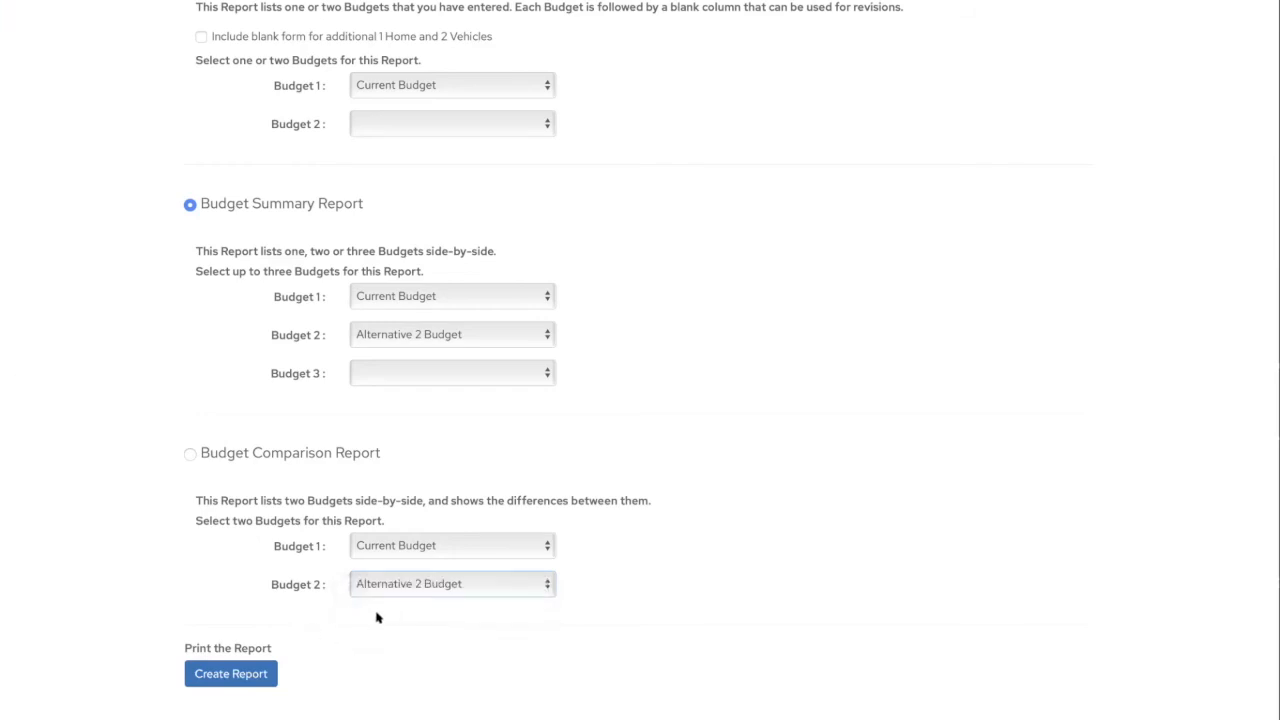
Create the Budget Summary Report and view its cover page and the summary table of income and expenses
scroll(420, 610, up, 1)
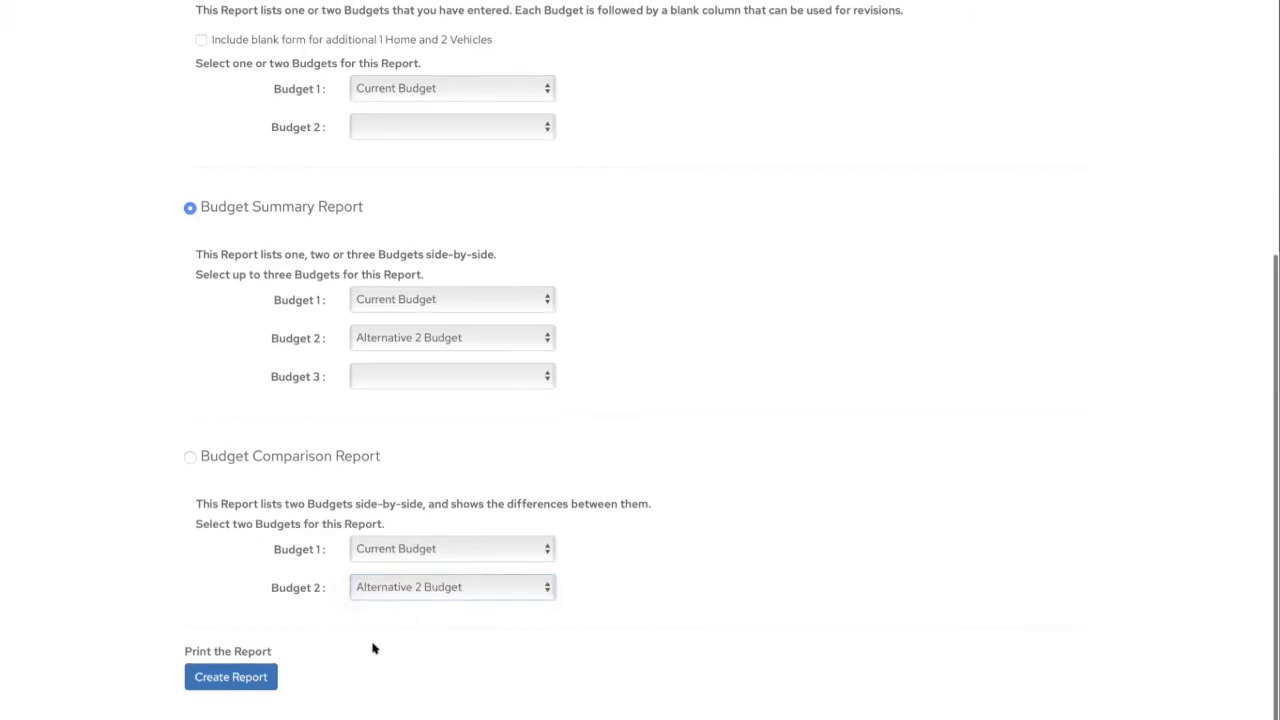
click(231, 678)
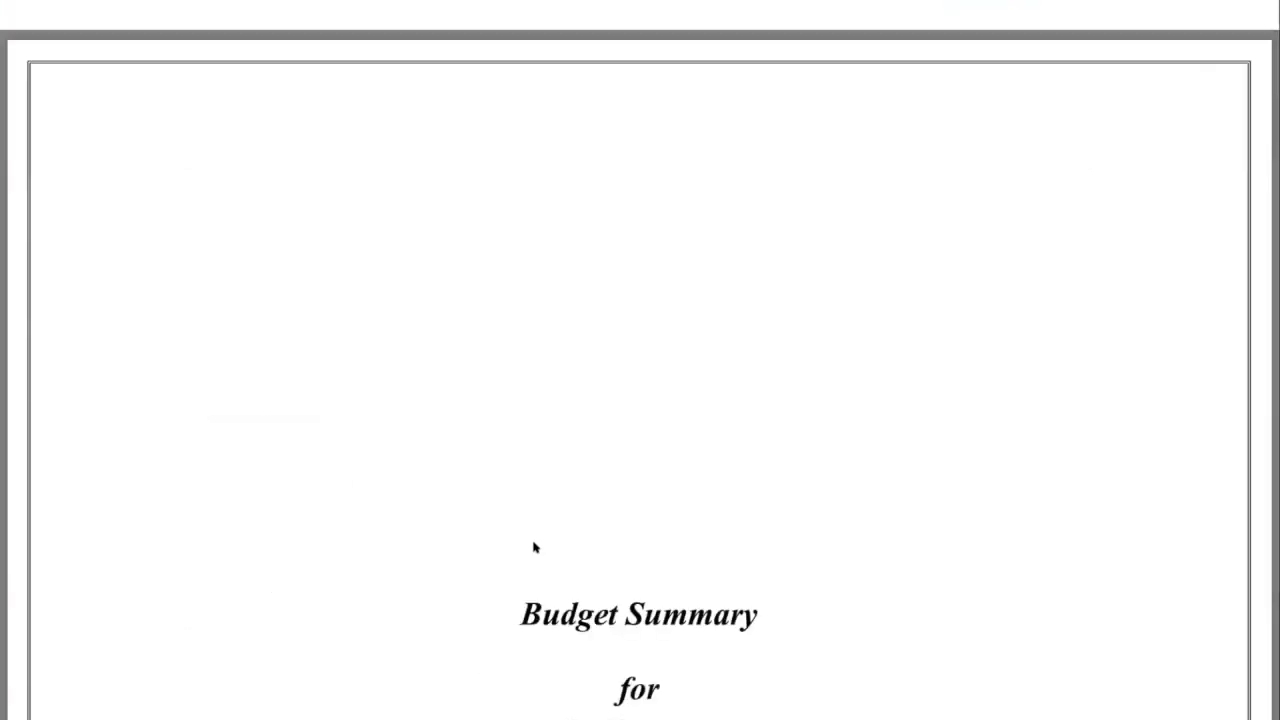
scroll(535, 547, down, 5)
scroll(535, 545, down, 10)
scroll(537, 551, down, 3)
scroll(537, 552, down, 9)
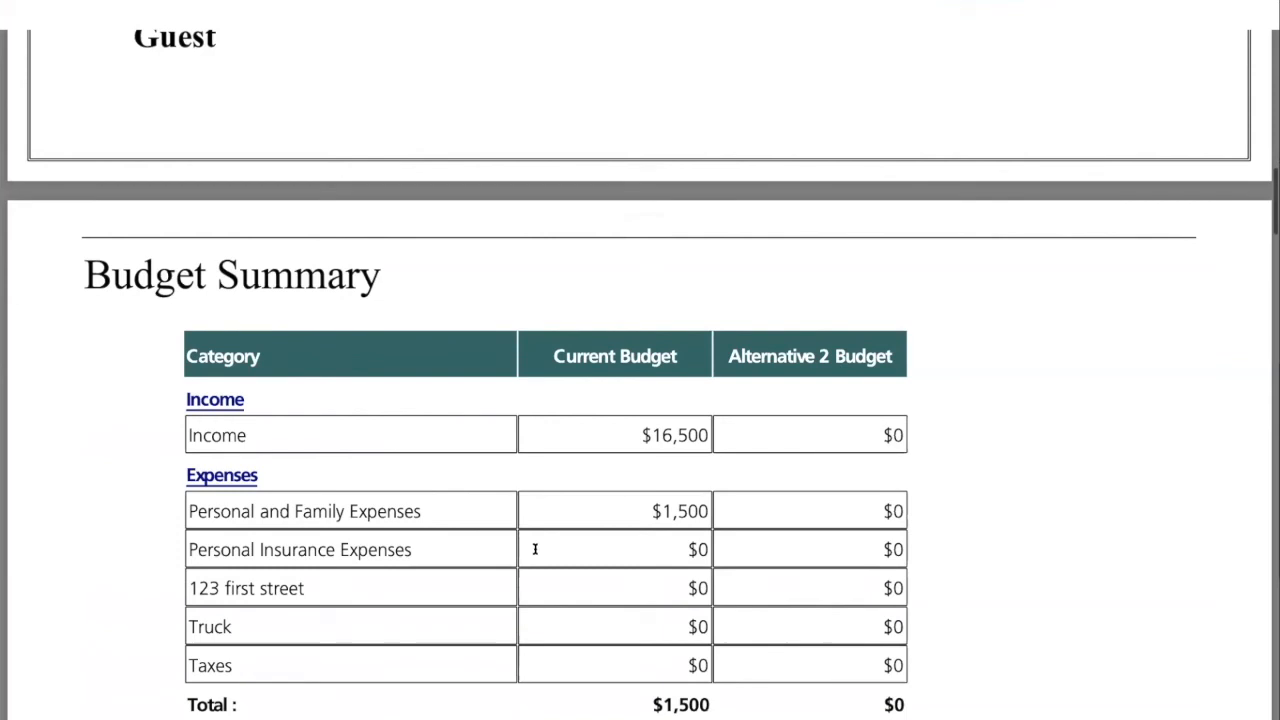
scroll(535, 548, down, 2)
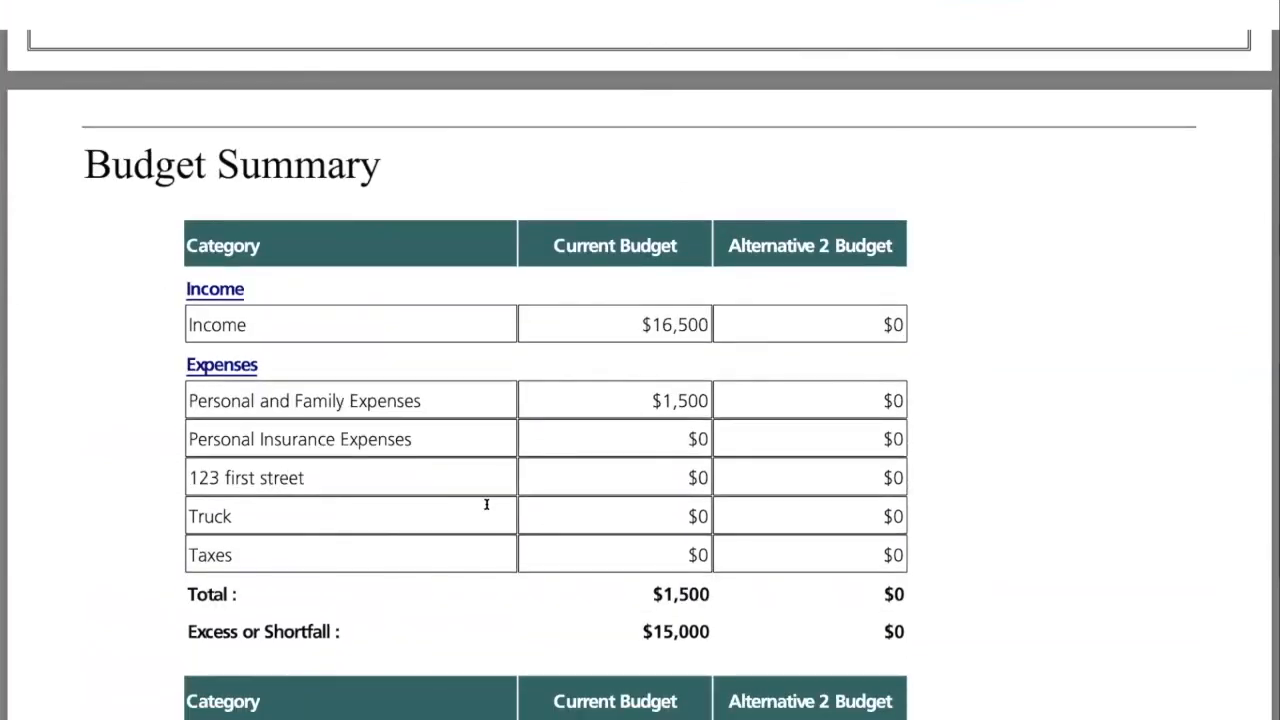
scroll(496, 510, down, 2)
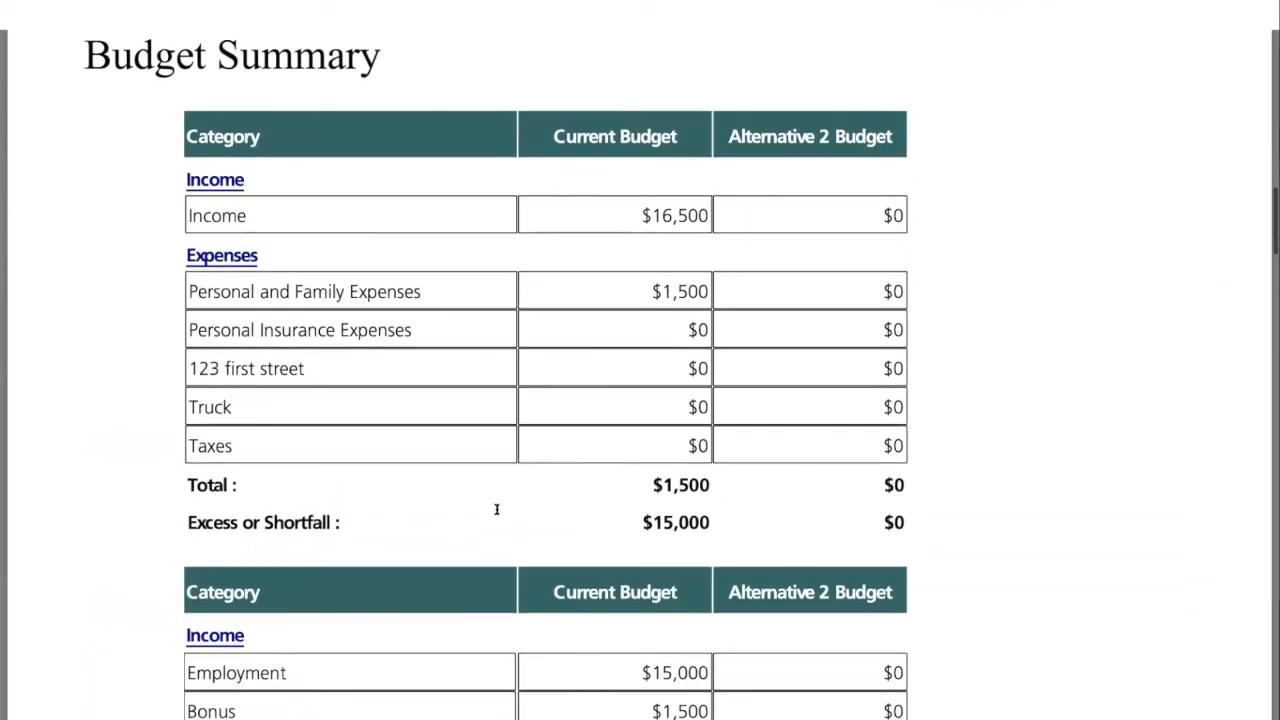
Examine the report's detailed category tables from Income and Personal and Family Expenses through to the 123 first street items
scroll(496, 510, down, 2)
scroll(497, 510, down, 1)
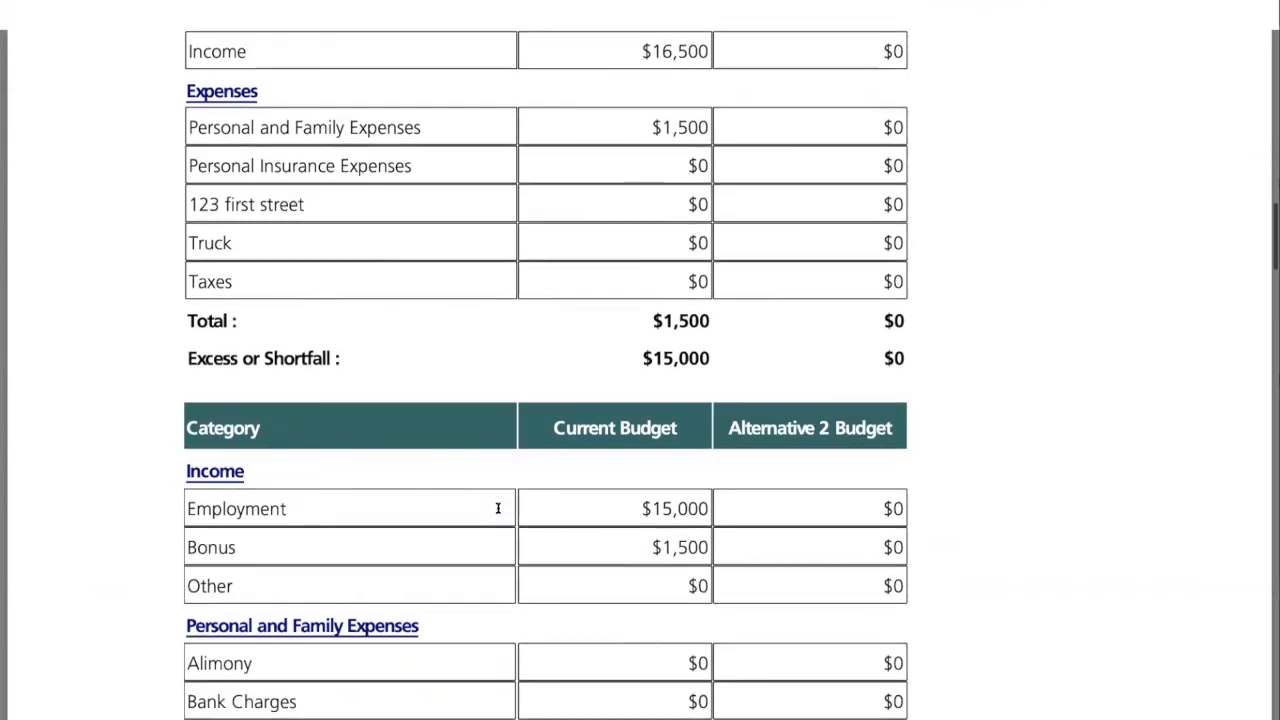
scroll(497, 510, down, 4)
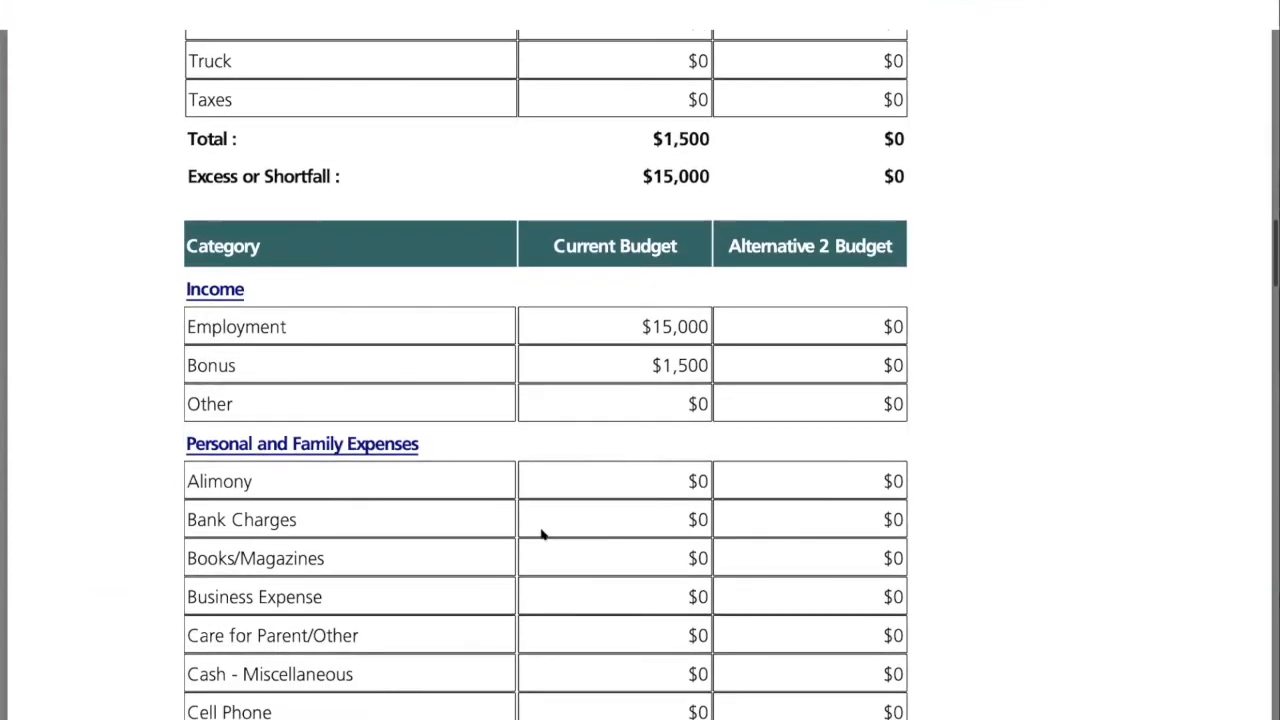
scroll(540, 535, up, 2)
scroll(540, 535, down, 15)
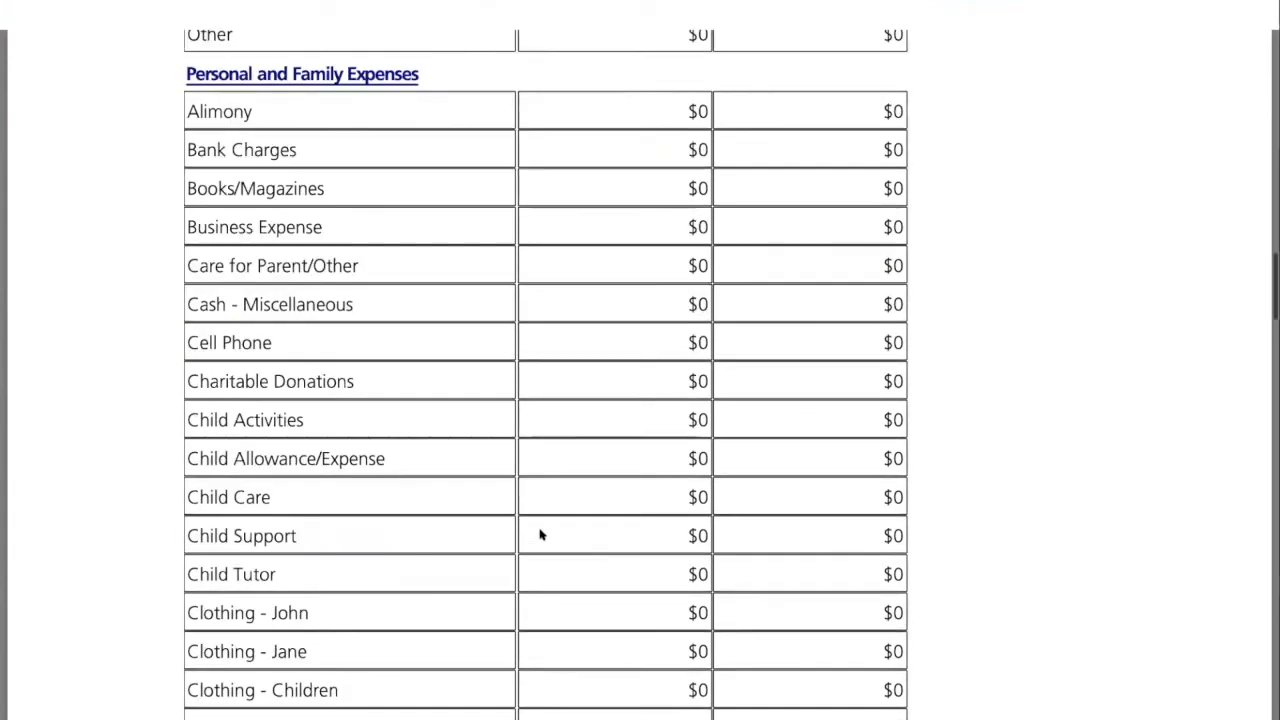
scroll(540, 535, up, 1)
scroll(538, 535, down, 4)
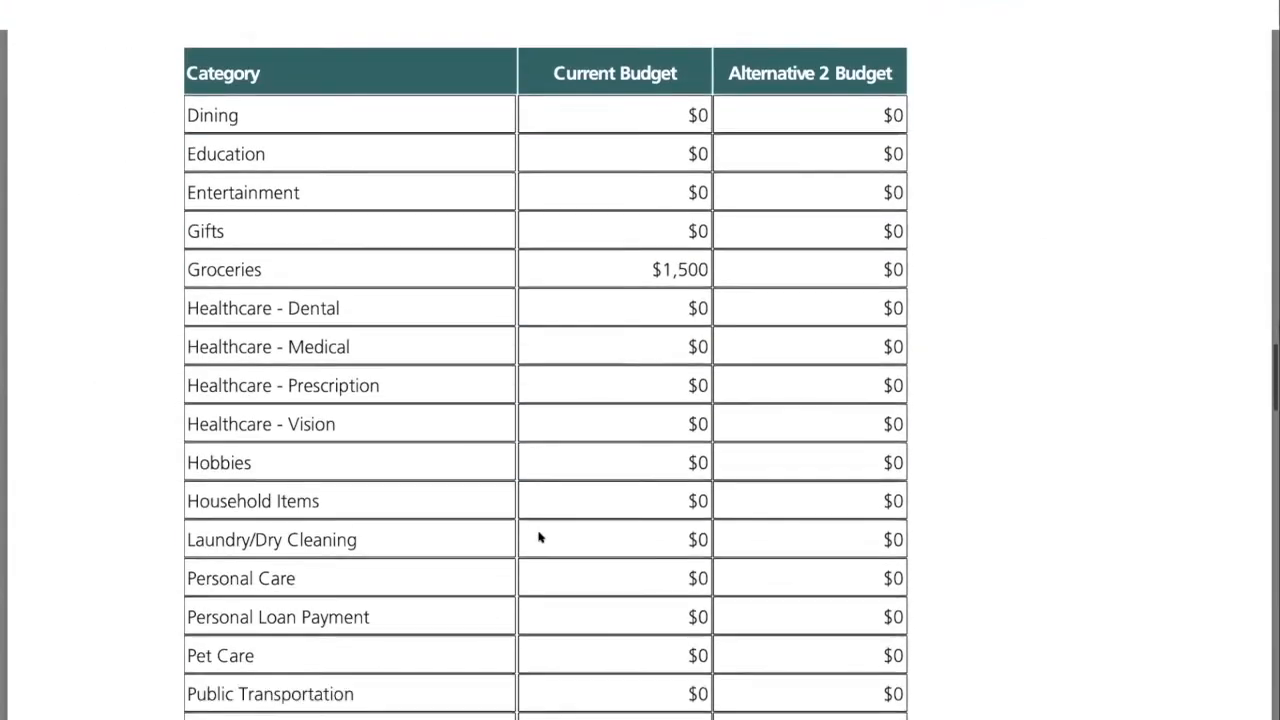
scroll(538, 537, down, 20)
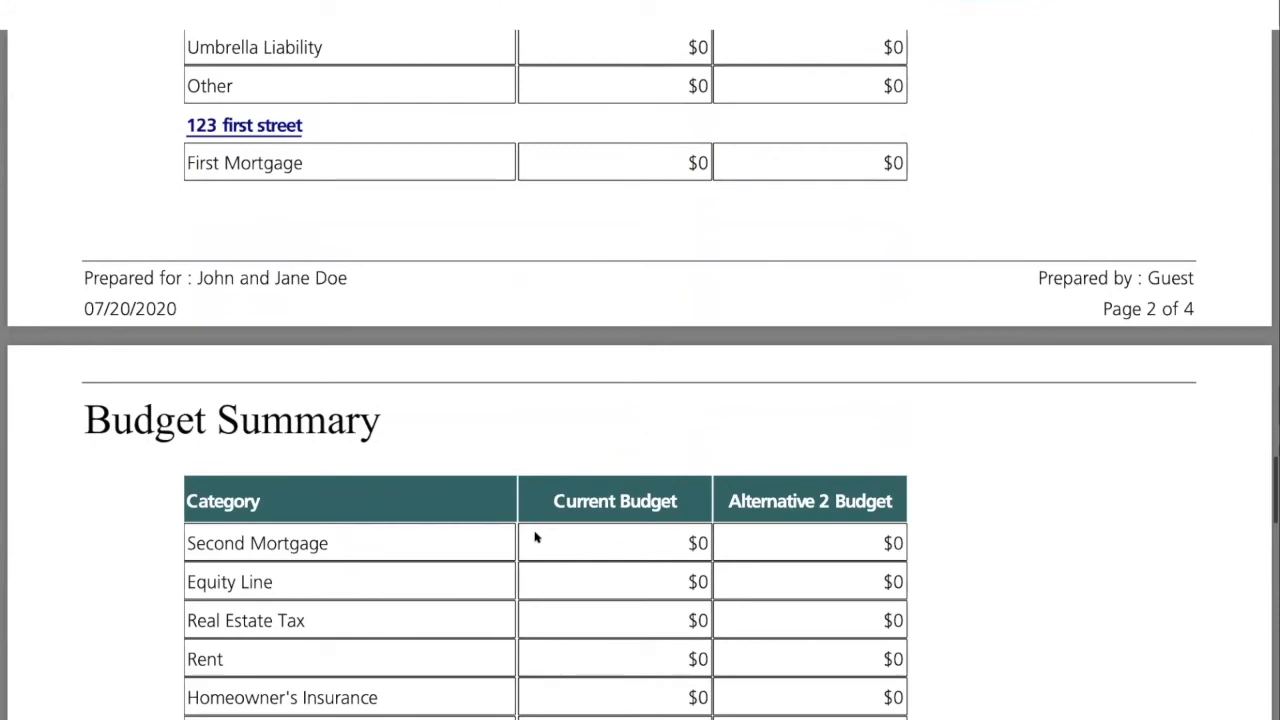
Review the rest of the Budget Summary Report through the Truck and Taxes tables, and return to the Budget - Reports page
scroll(535, 537, down, 18)
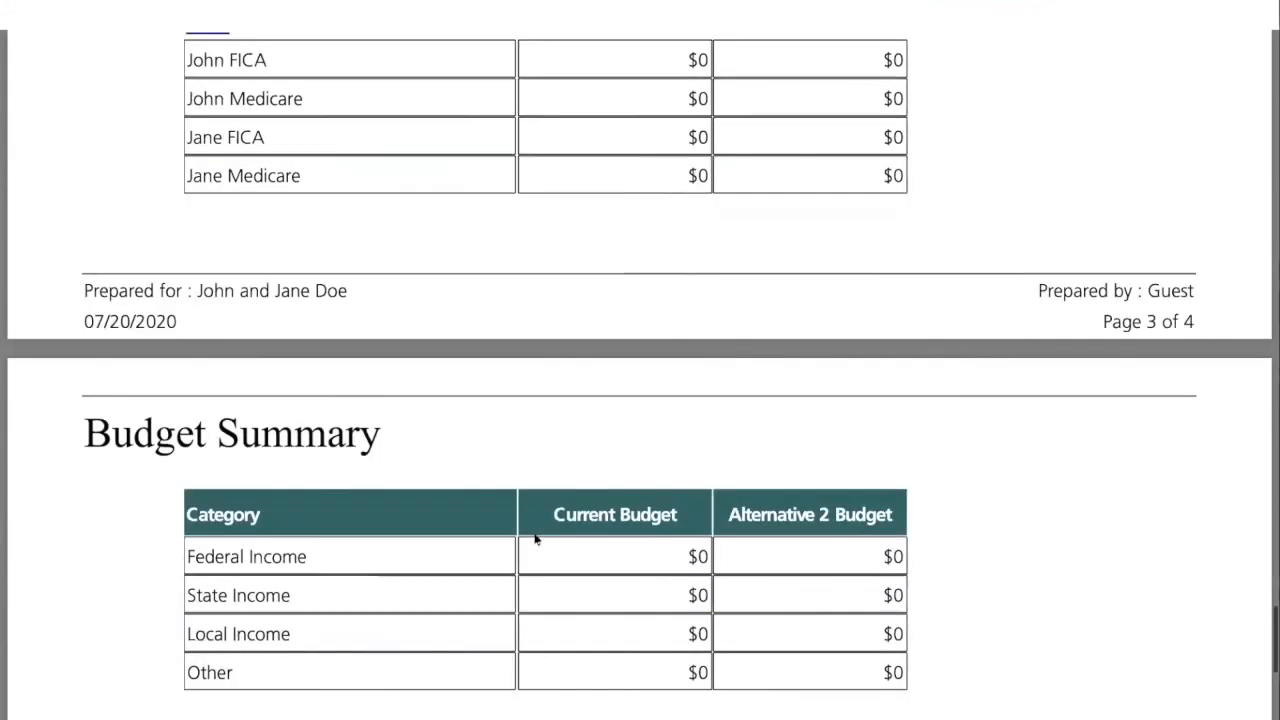
scroll(535, 537, down, 10)
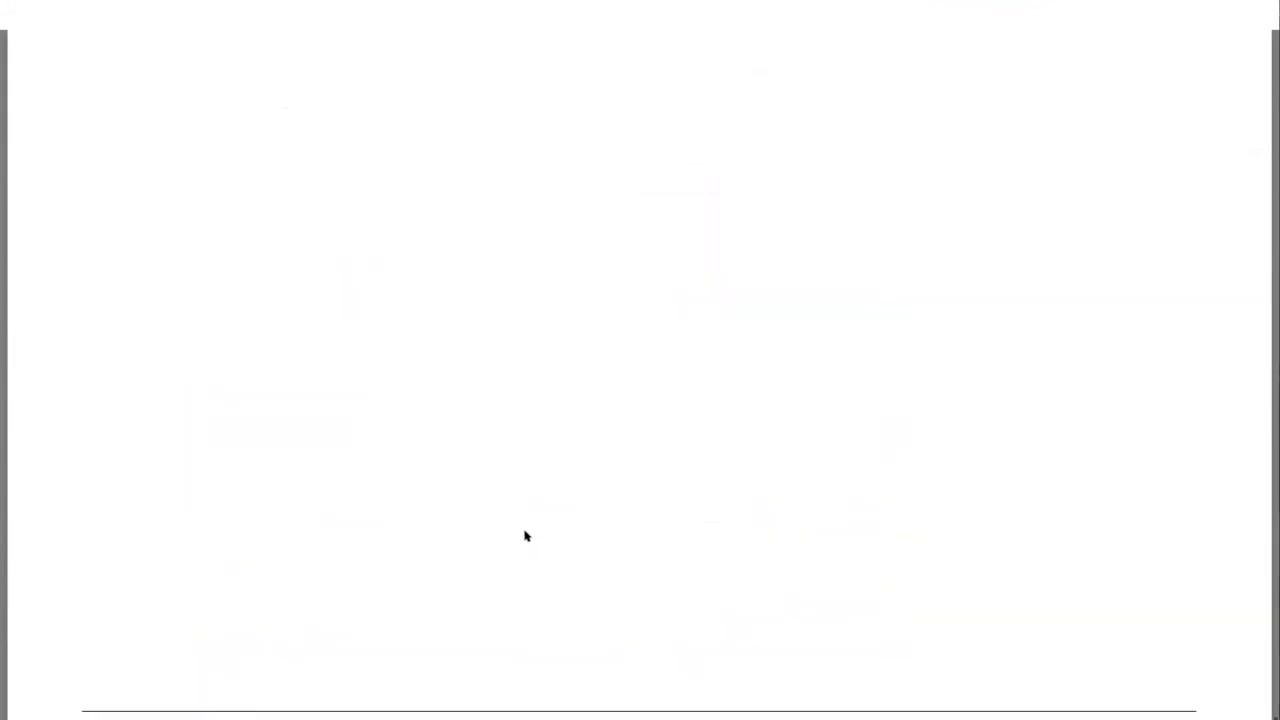
scroll(525, 536, up, 15)
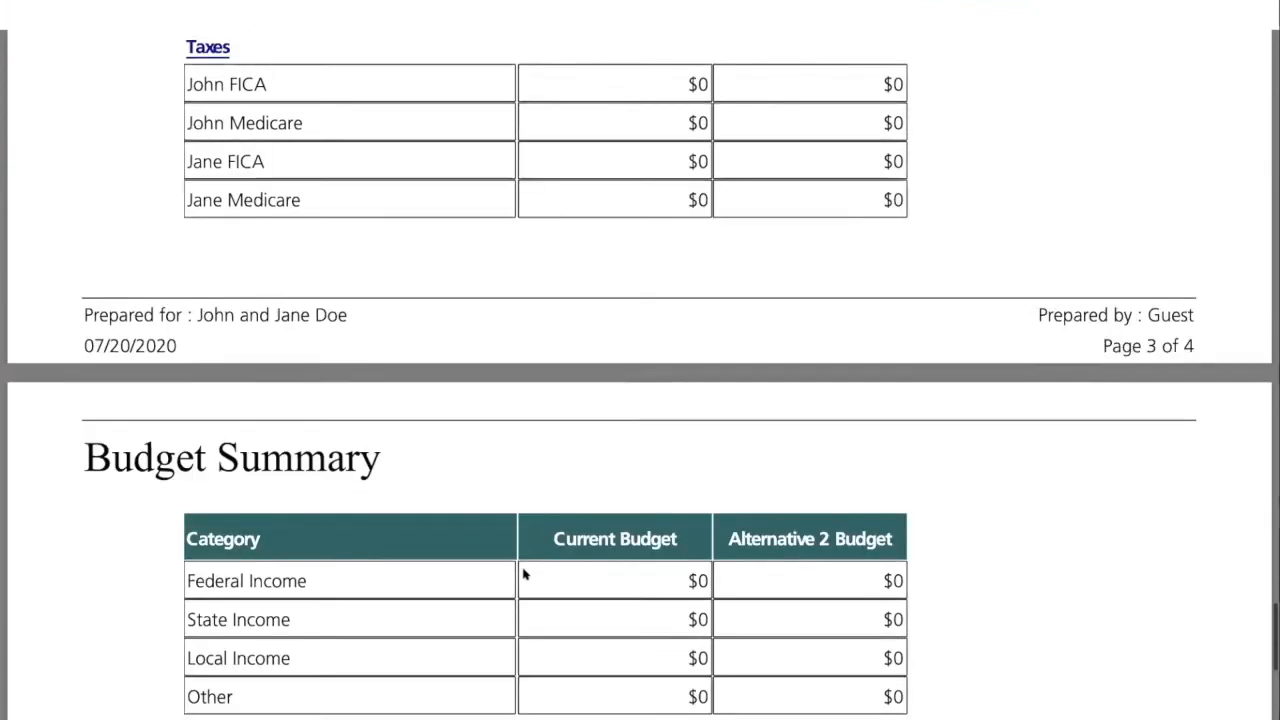
scroll(525, 579, up, 8)
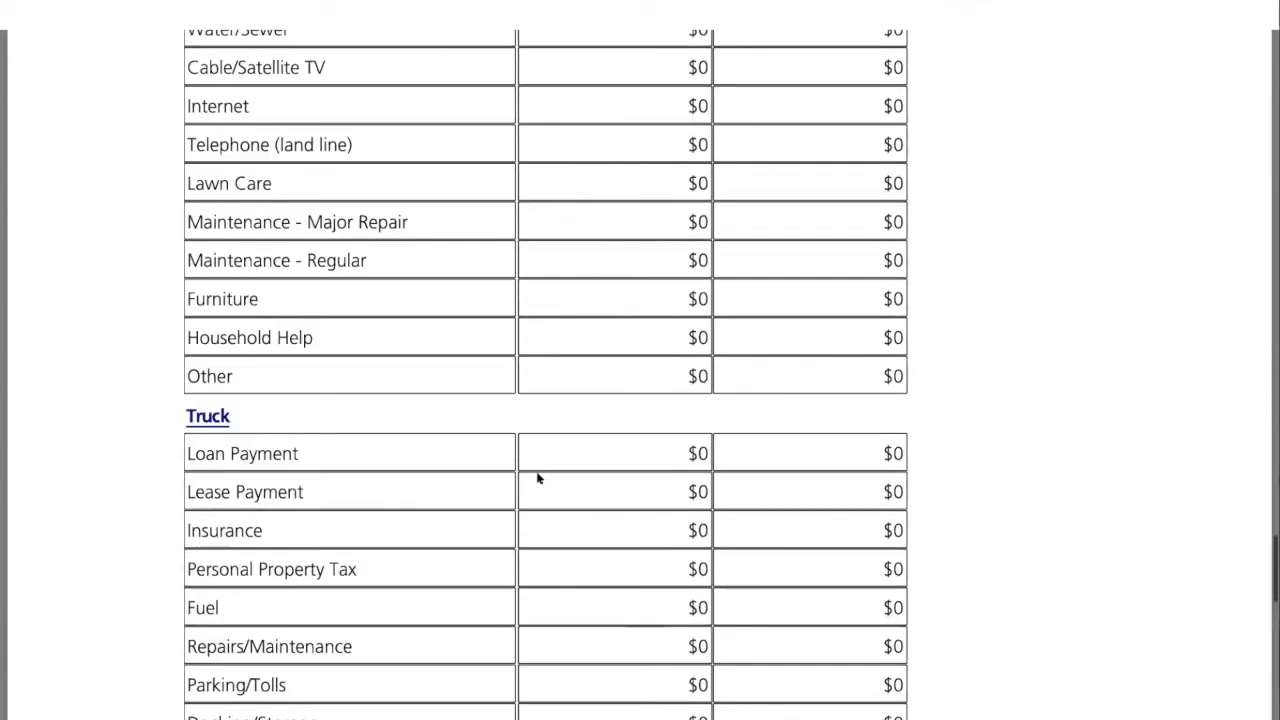
scroll(537, 480, up, 10)
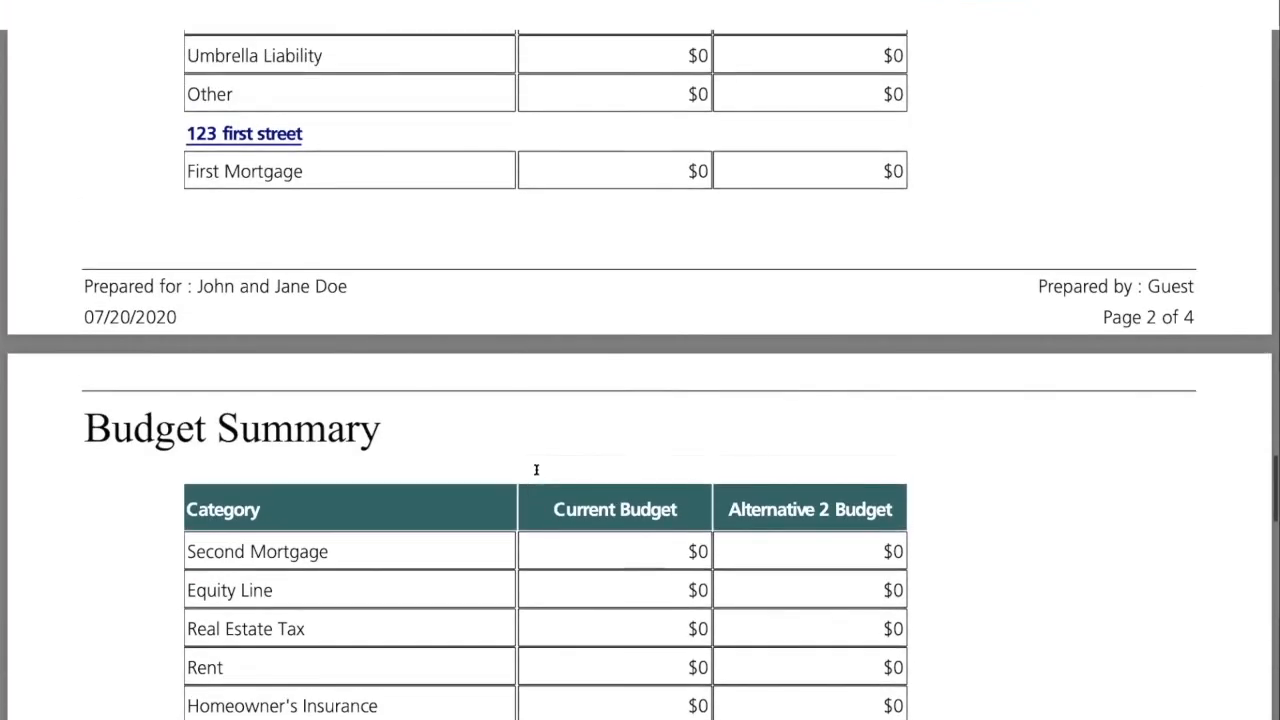
click(980, 1)
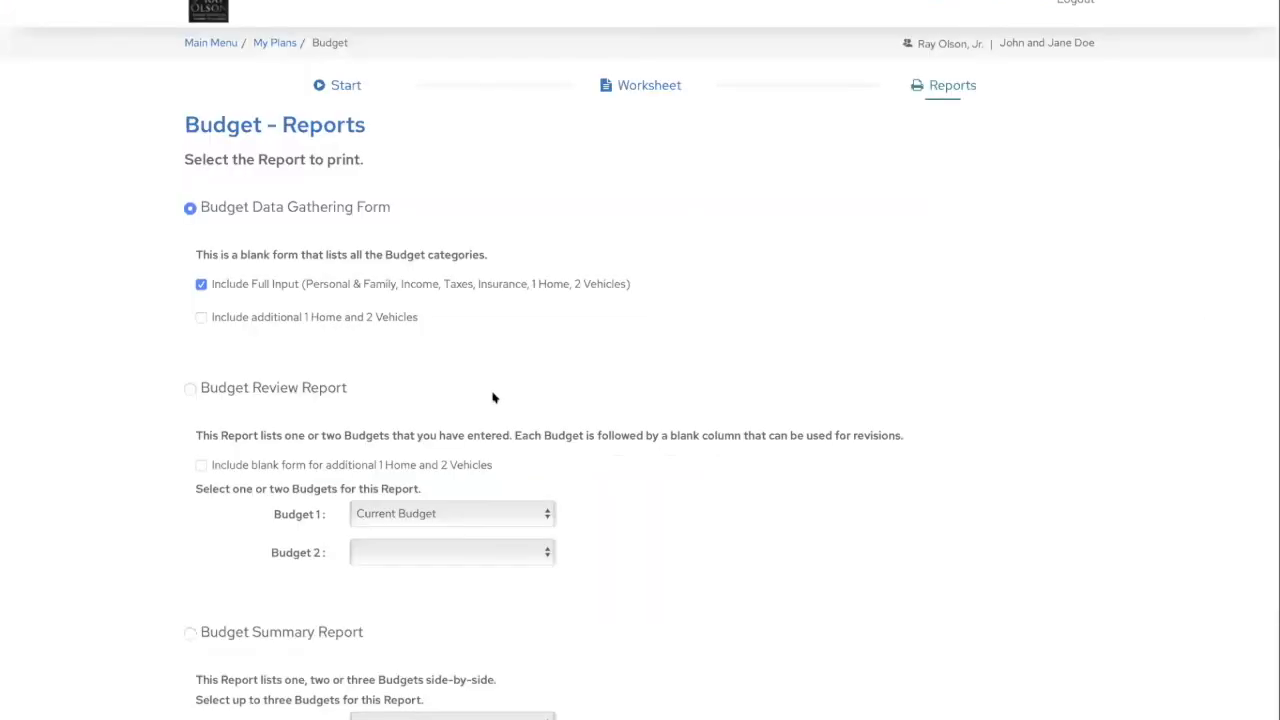
Create a Budget Comparison Report with Current Budget as the first budget and Alternative 2 Budget as the second
scroll(280, 423, down, 5)
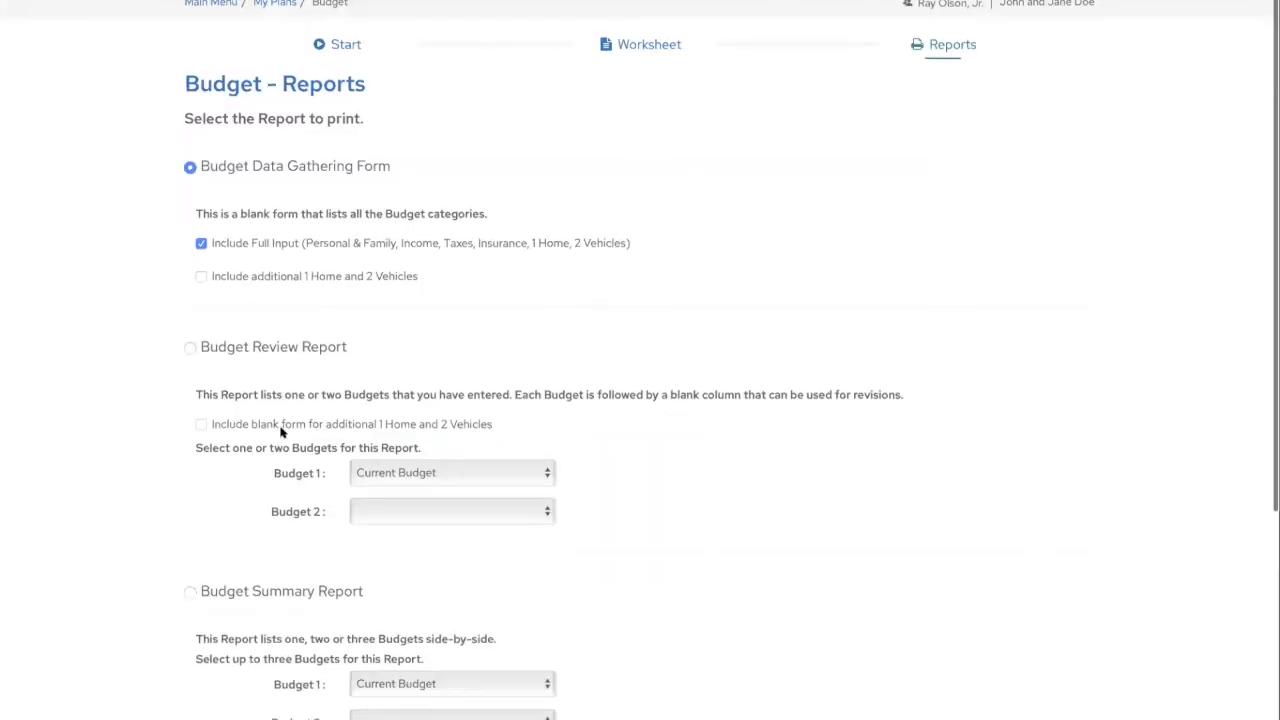
click(187, 454)
click(370, 586)
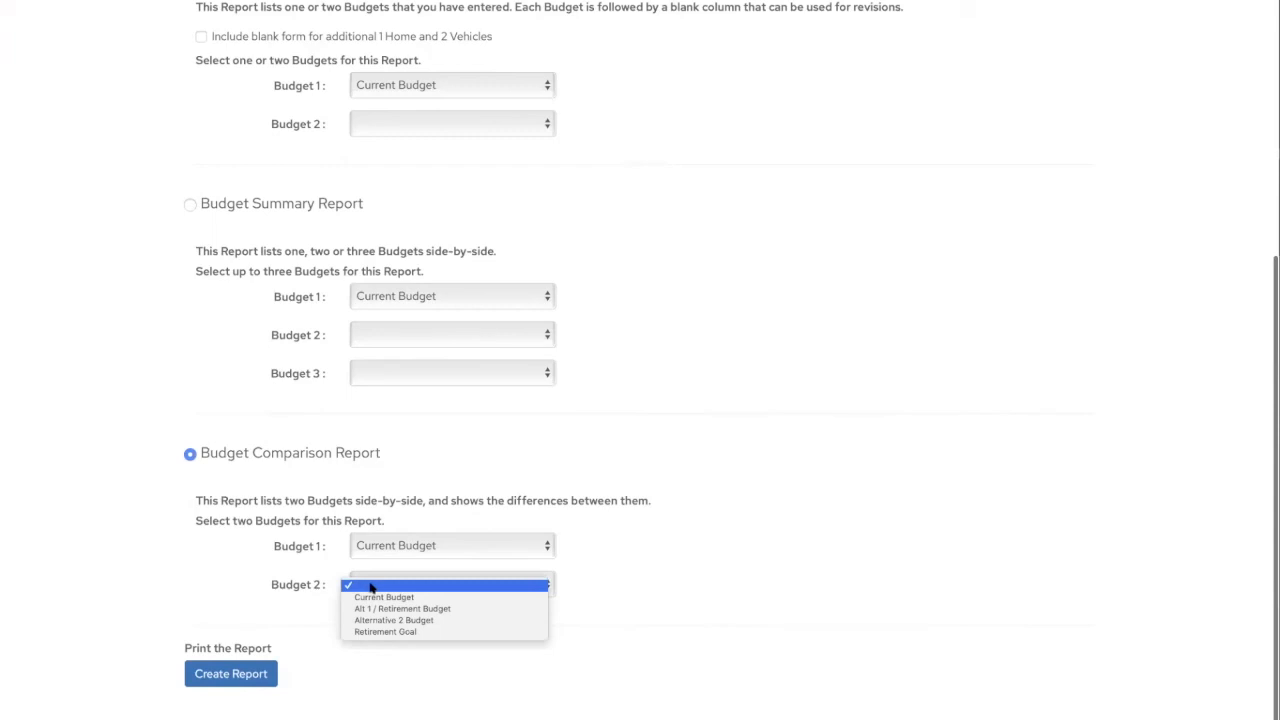
click(374, 622)
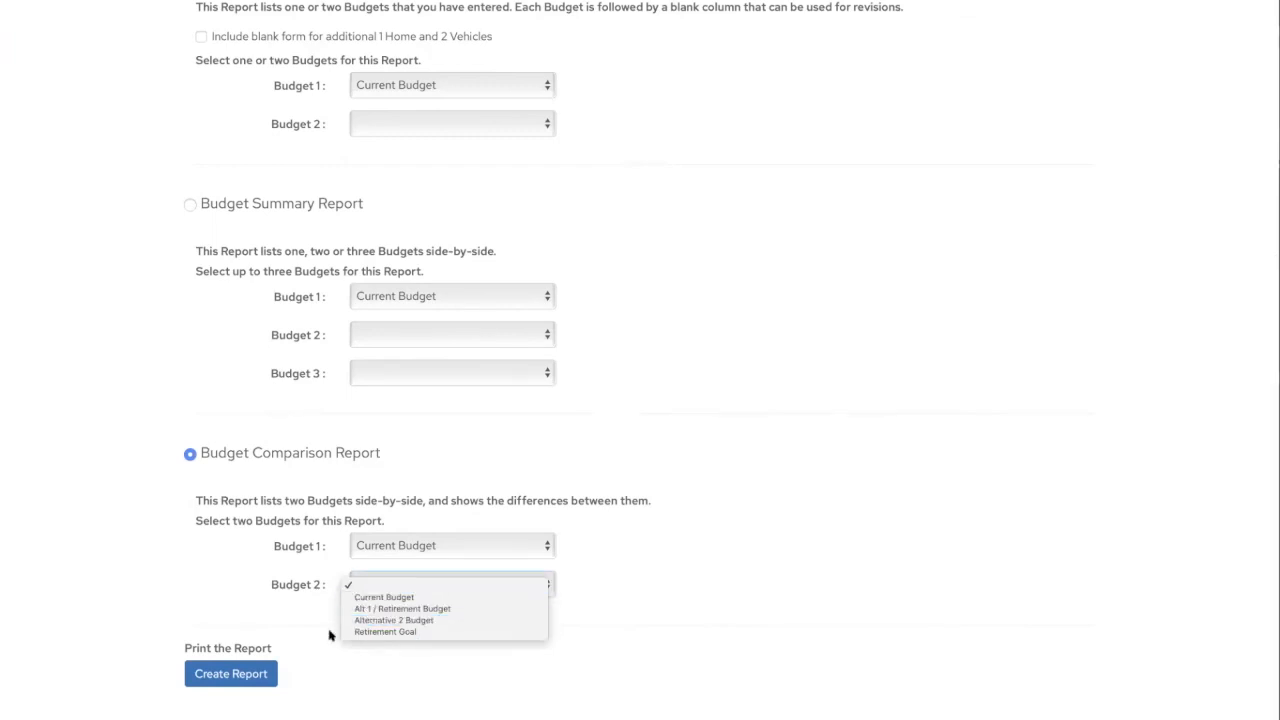
click(241, 674)
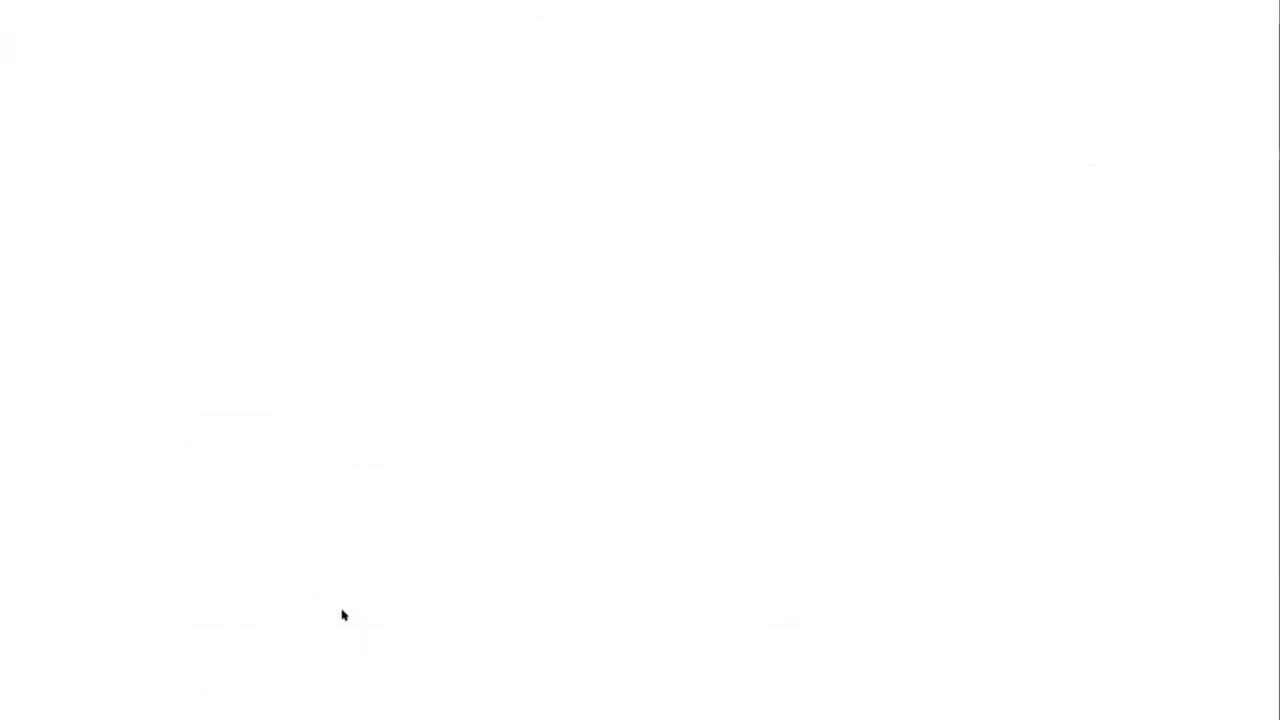
Examine the Budget Comparison Report's overview table of income, expenses, totals and the Difference column
scroll(525, 518, down, 15)
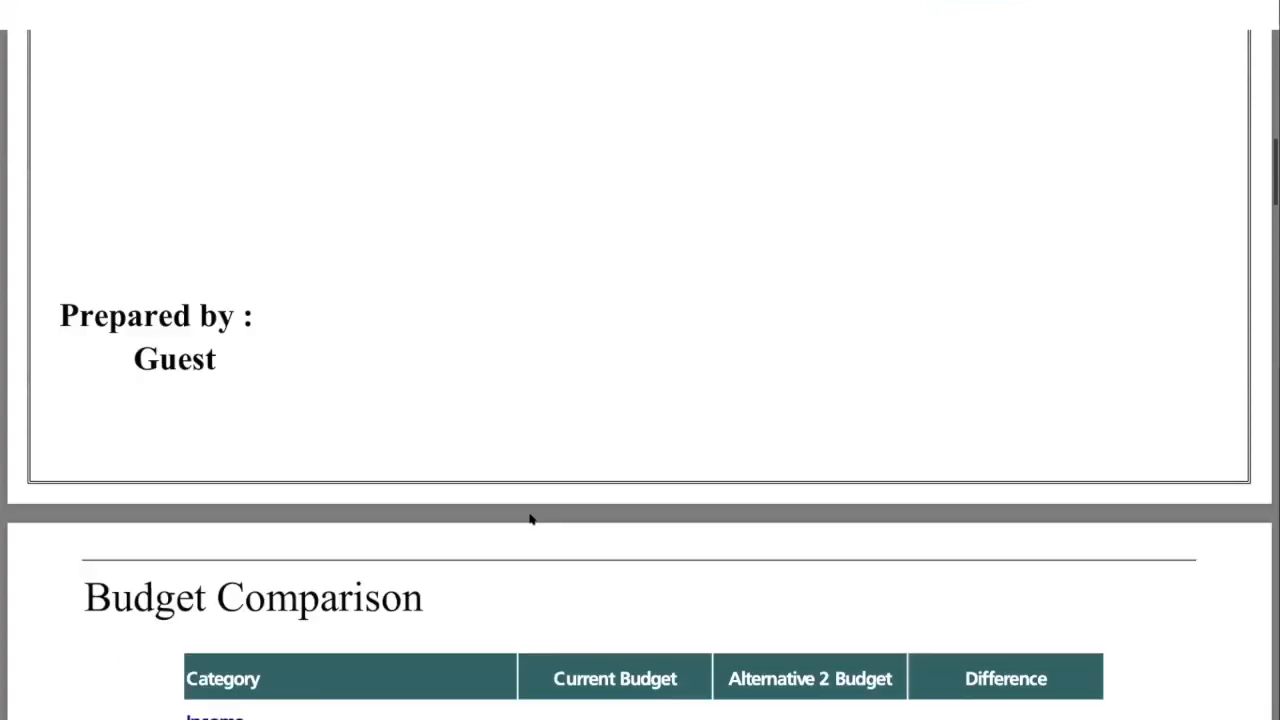
scroll(400, 548, down, 2)
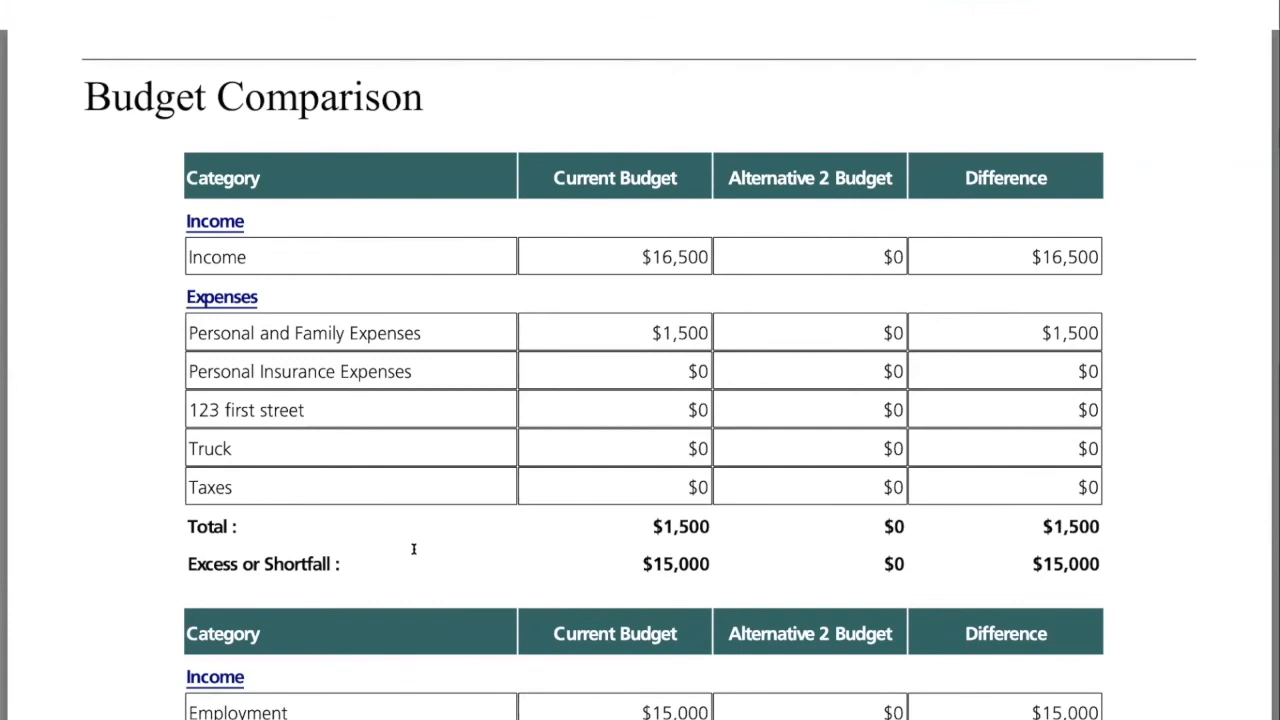
scroll(413, 548, down, 3)
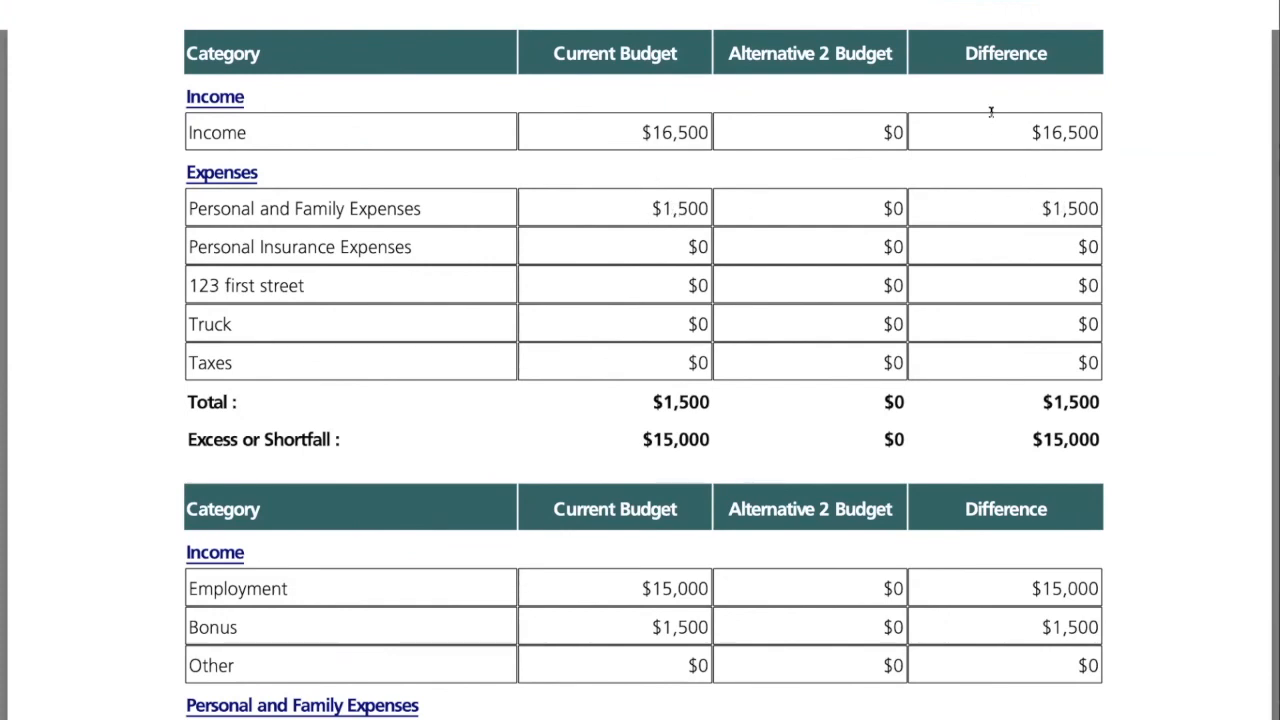
Examine the comparison's detailed Income and Personal and Family Expenses tables, and return to the Budget - Reports page
scroll(958, 310, down, 3)
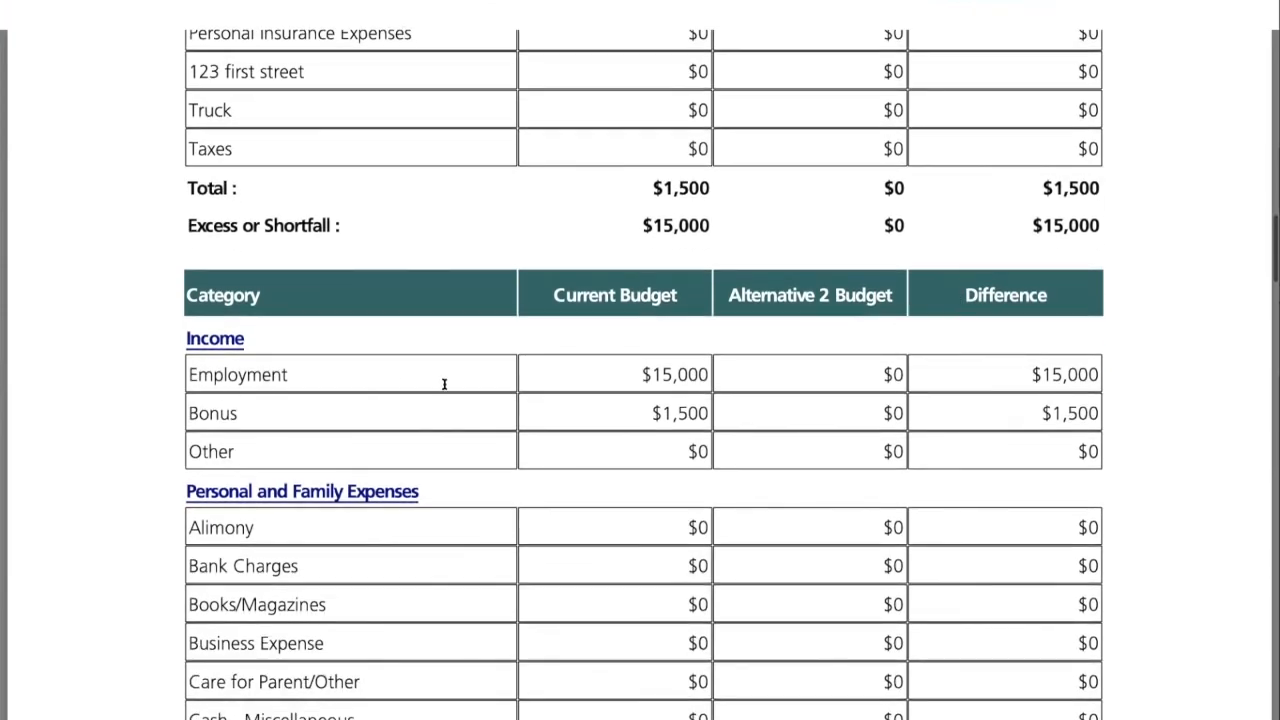
scroll(517, 371, down, 15)
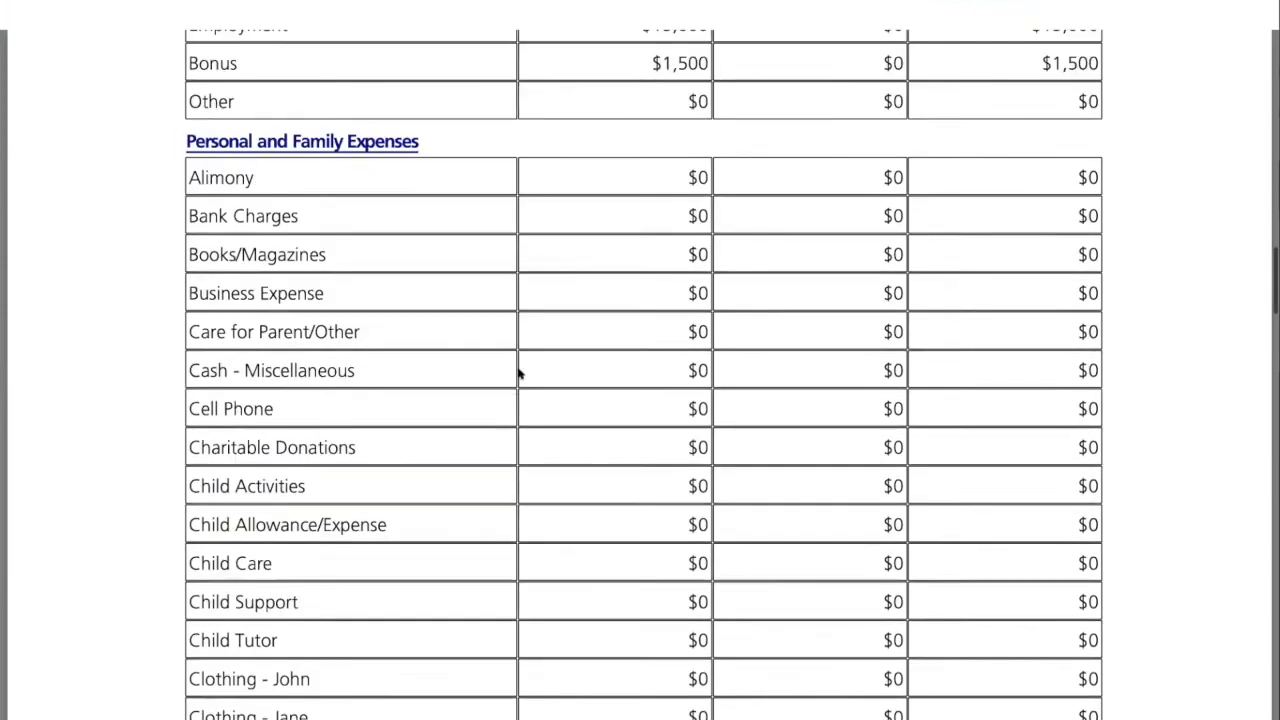
scroll(519, 371, down, 1)
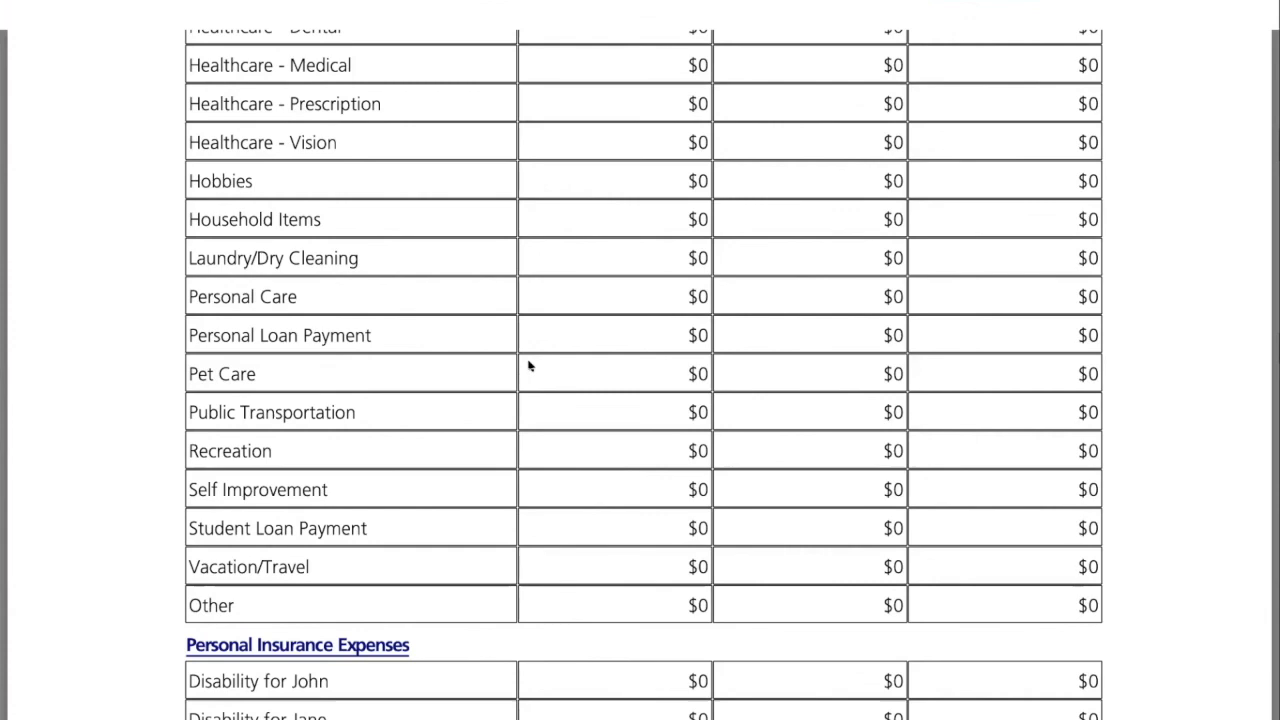
scroll(530, 366, up, 18)
scroll(532, 354, up, 15)
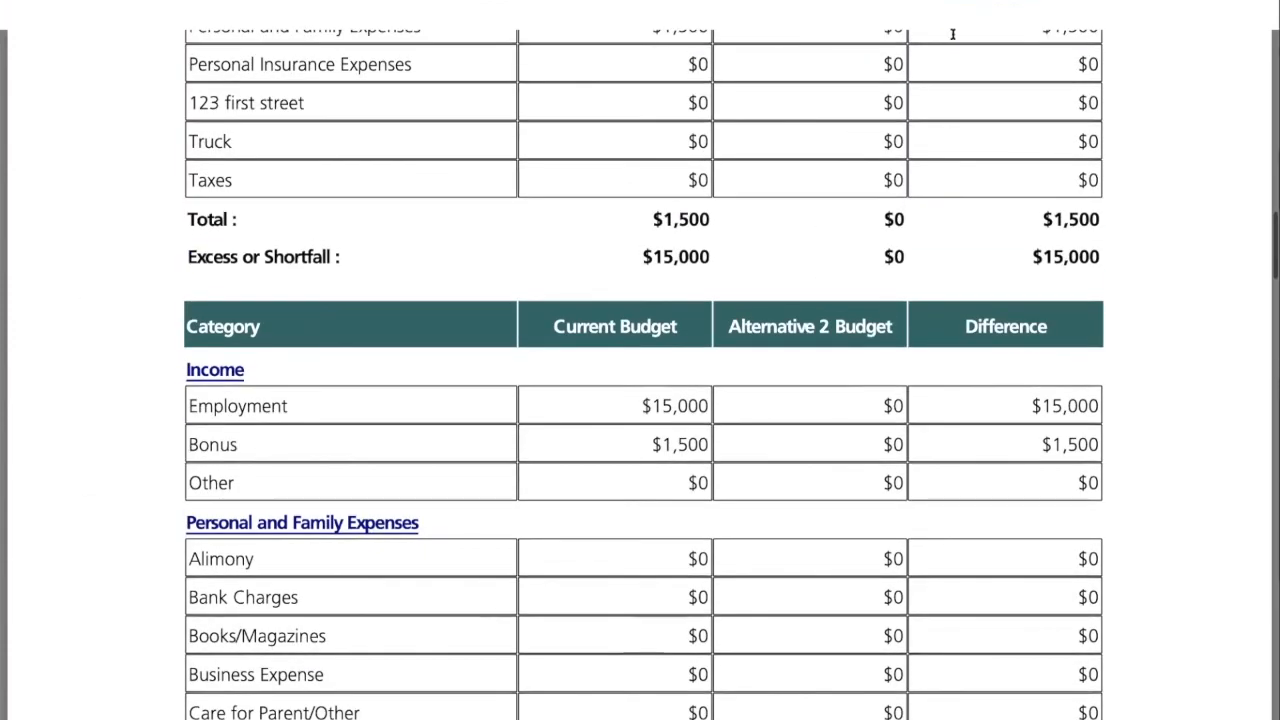
click(980, 1)
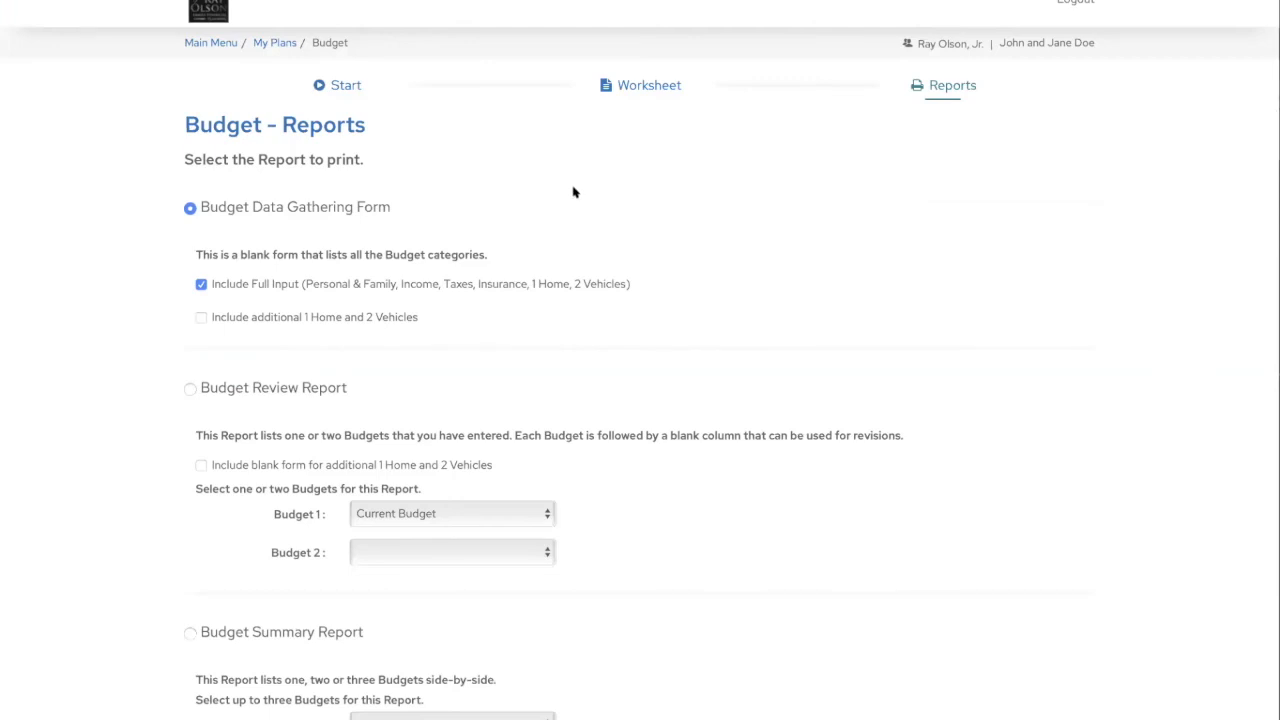